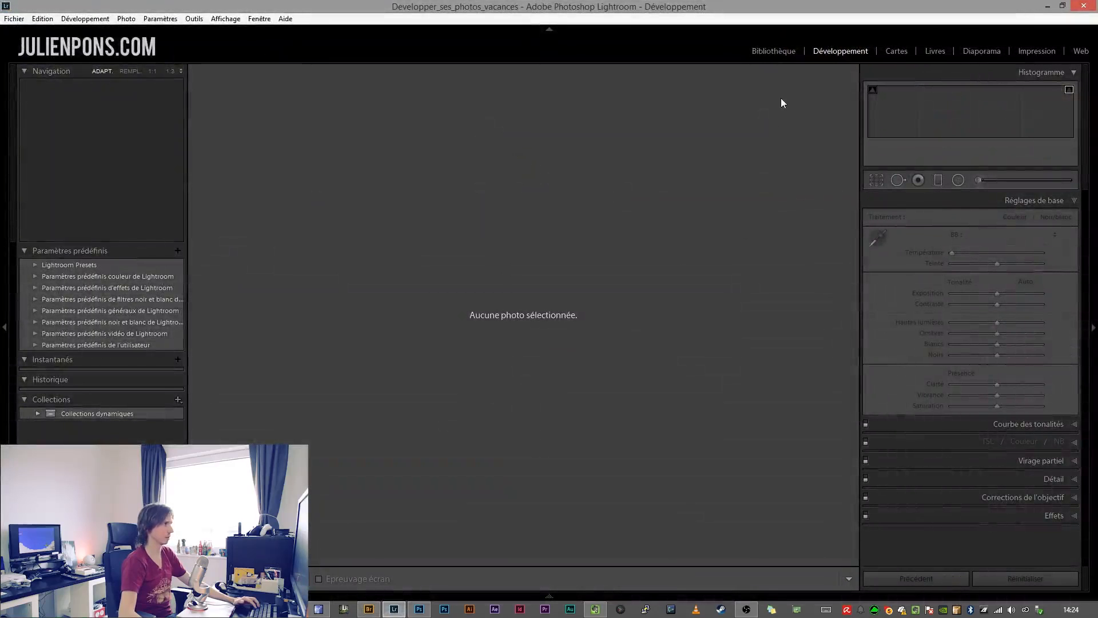
Show the photo library, switch to Bridge for the holiday photos and bring them into the empty Lightroom library to start an import
left_click(781, 54)
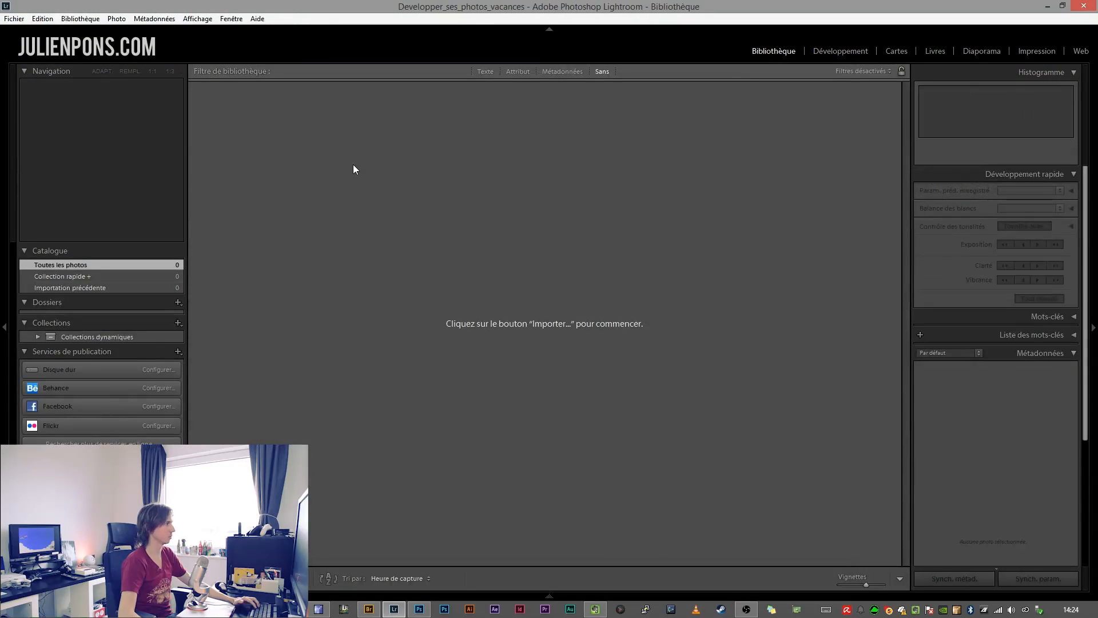
left_click(368, 608)
left_click_drag(400, 163, 434, 293)
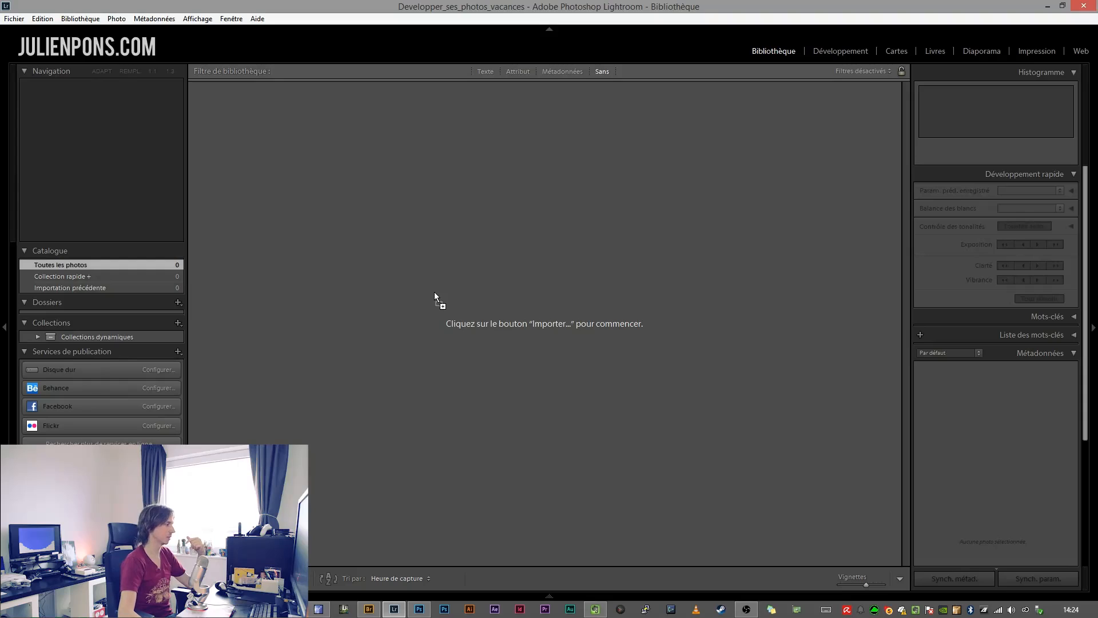
left_click_drag(434, 292, 434, 292)
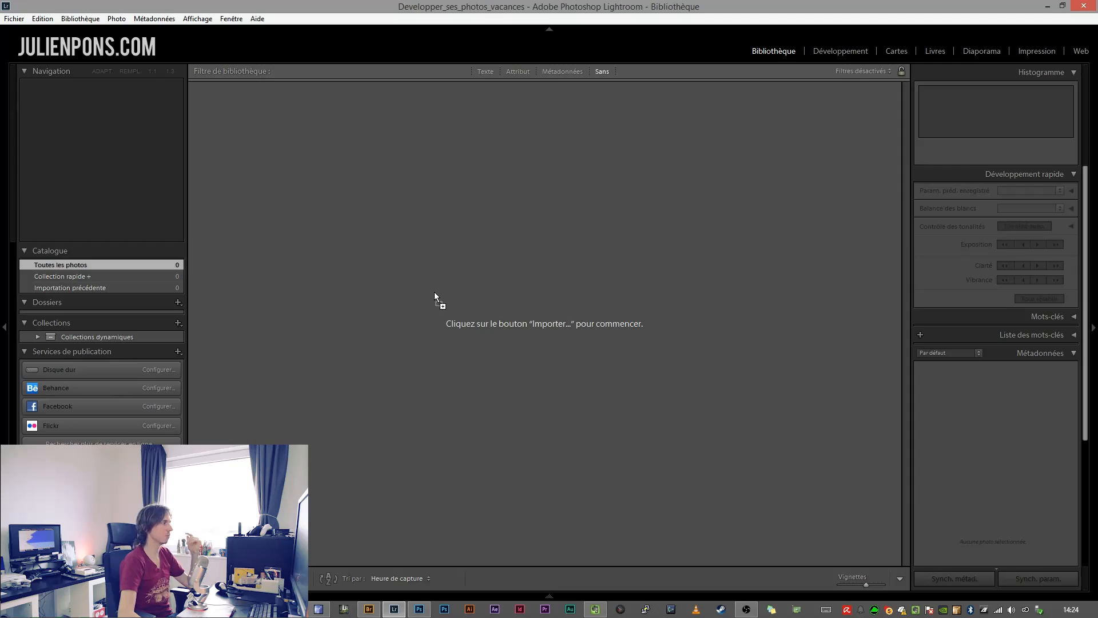
left_click_drag(434, 292, 434, 292)
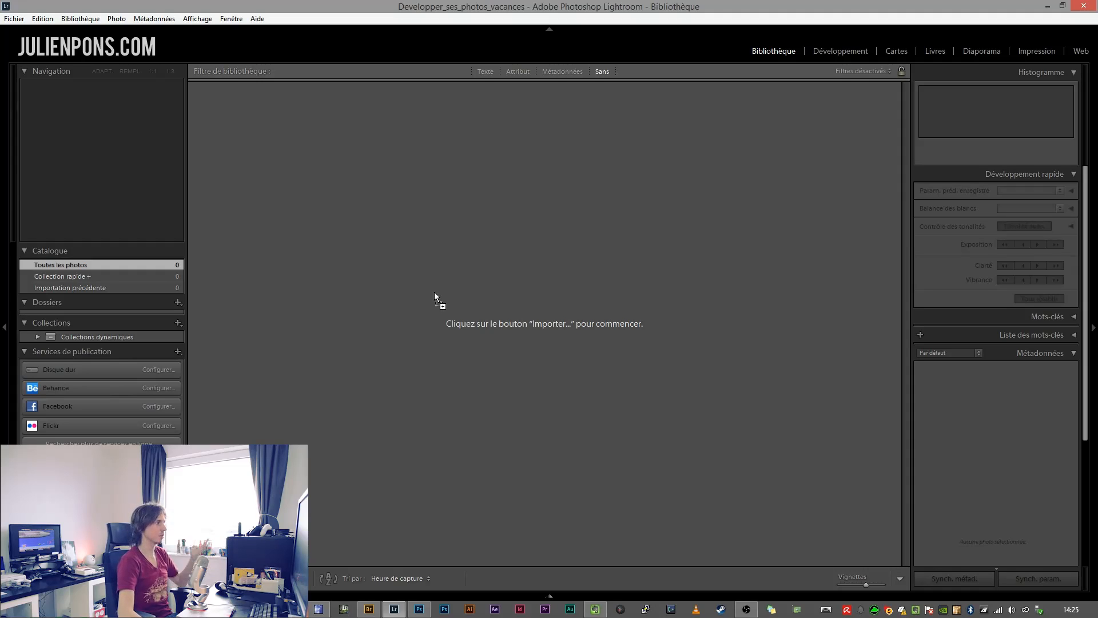
left_click_drag(434, 293, 434, 292)
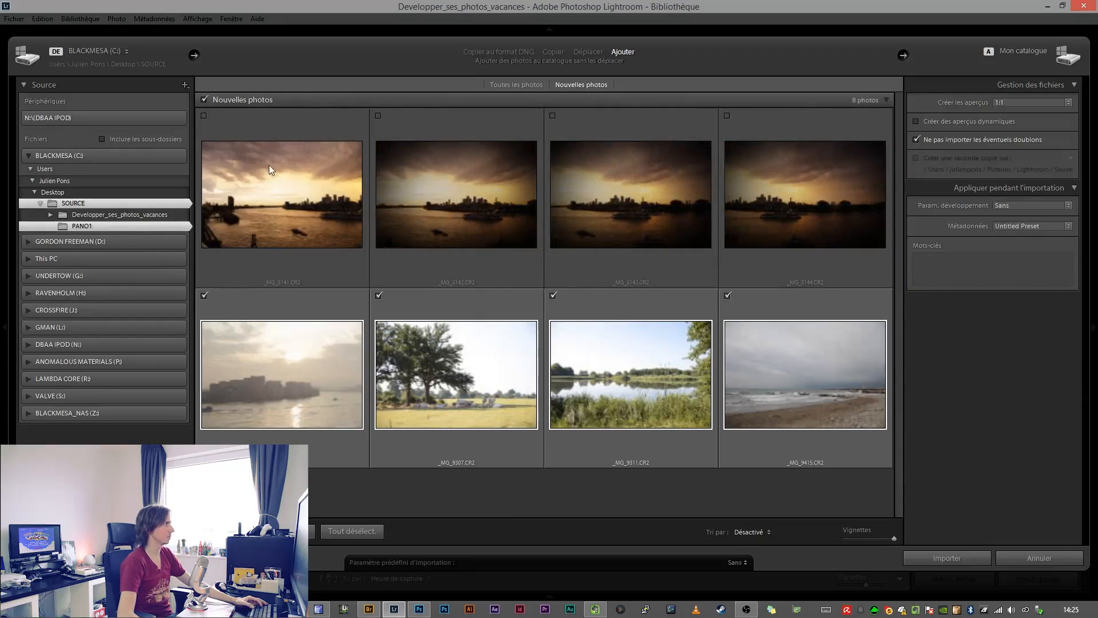
Include the four unchecked sunset river photos in the selection and import all the checked photos into the catalogue
left_click(201, 114)
left_click(394, 112)
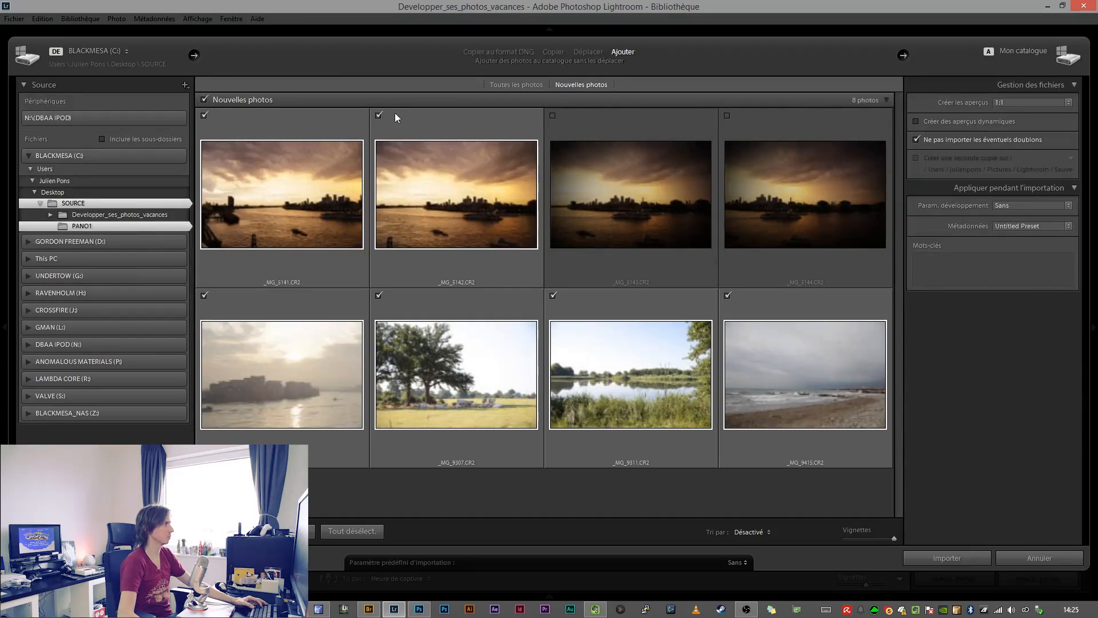
left_click(558, 115)
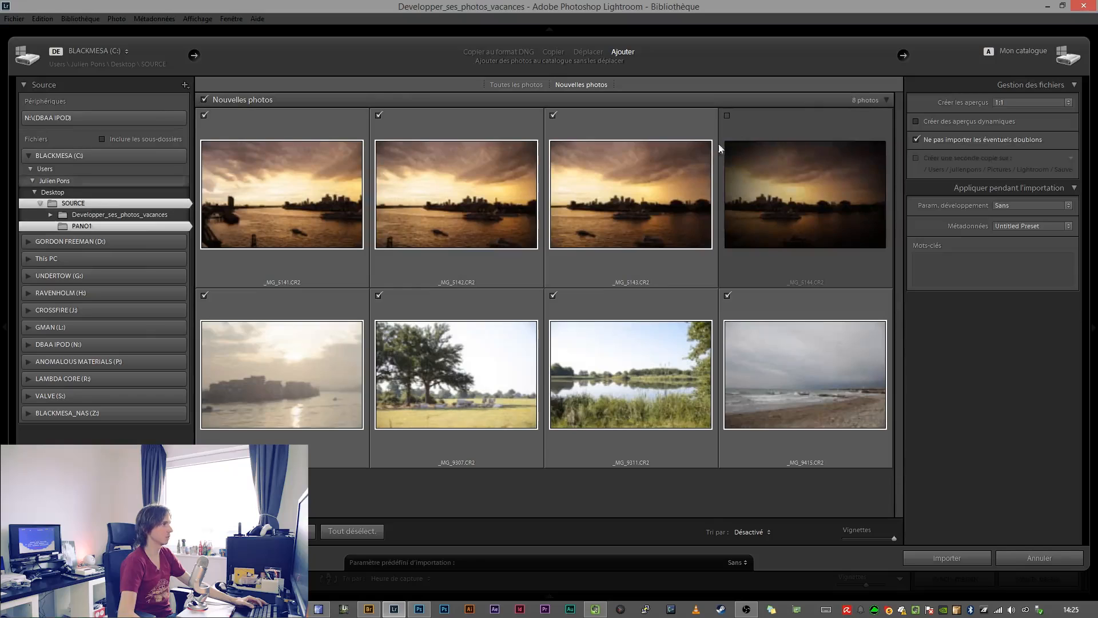
left_click(727, 115)
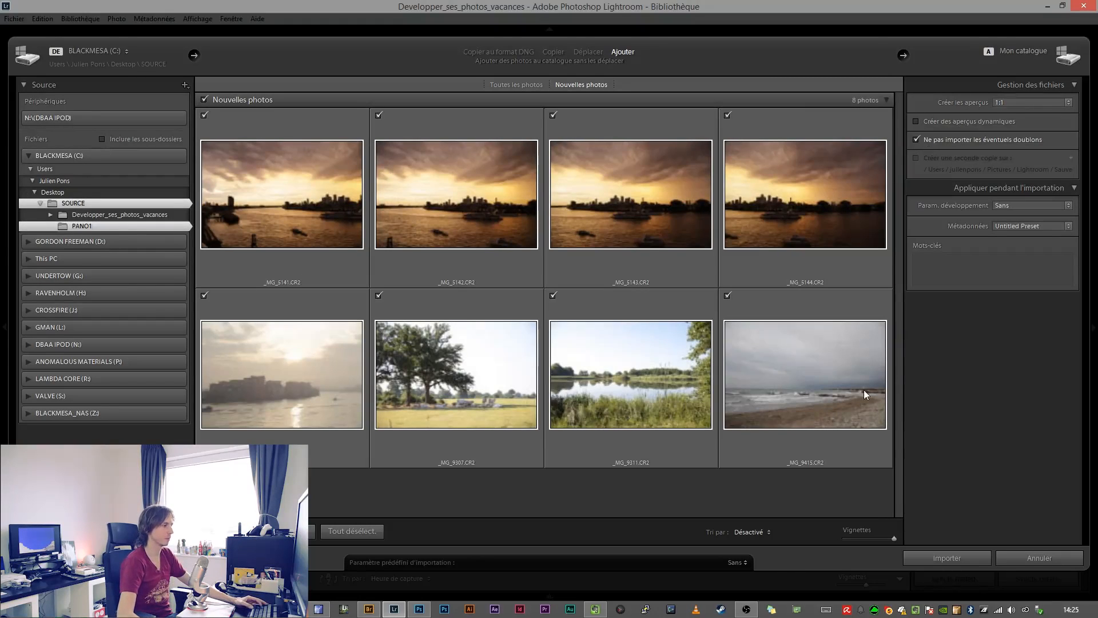
left_click(971, 553)
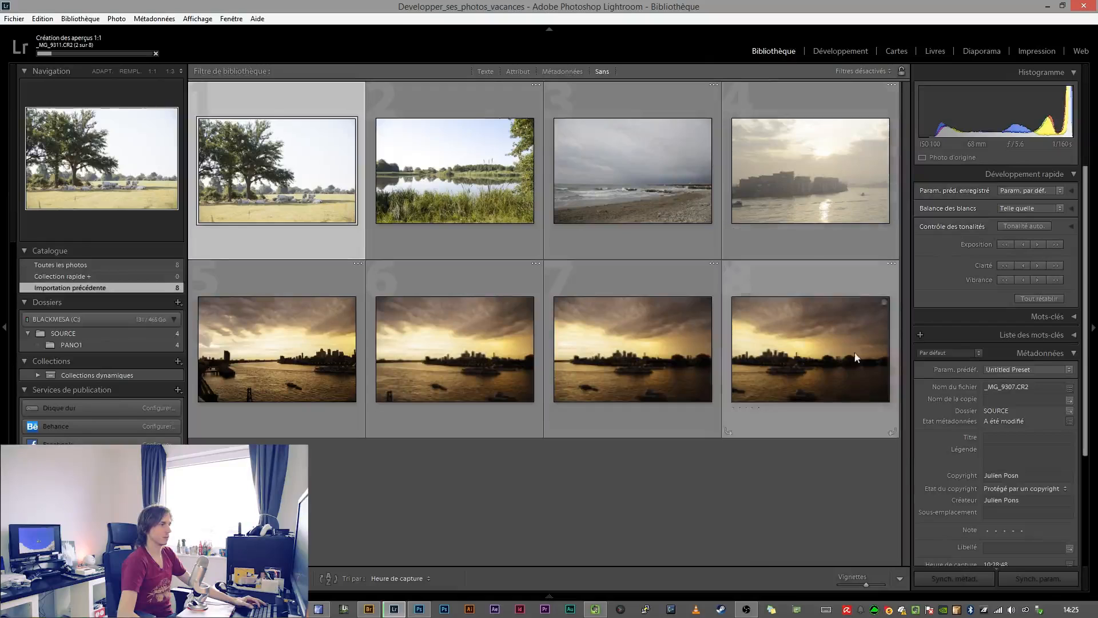
Examine the capture metadata of the imported meadow, lake, beach and misty river photos
scroll(1086, 472, "down", 3)
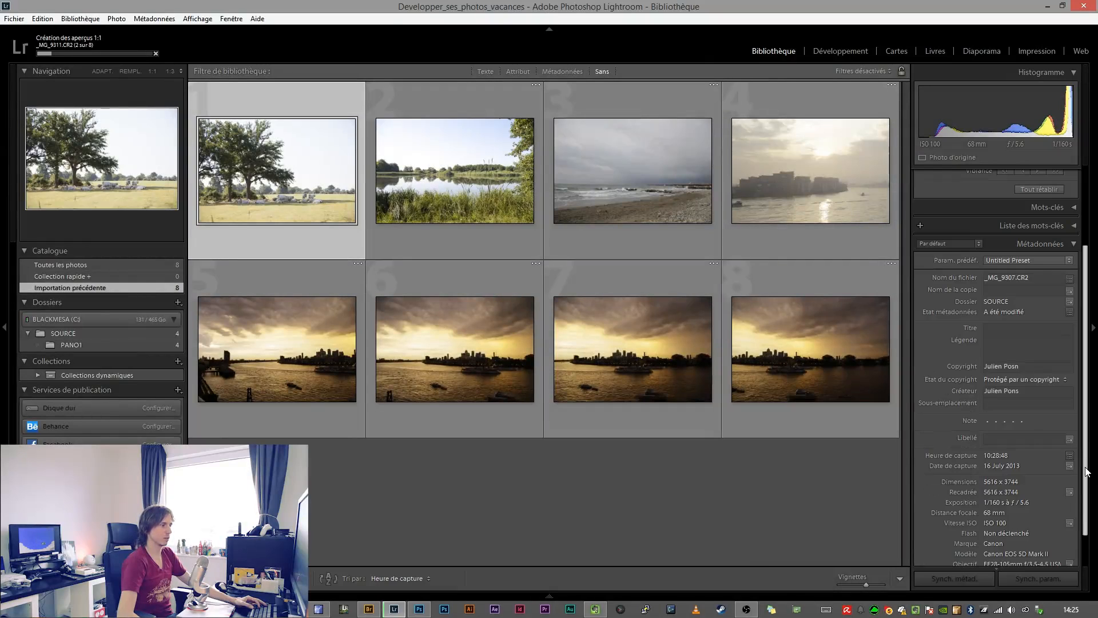
scroll(1086, 472, "down", 1)
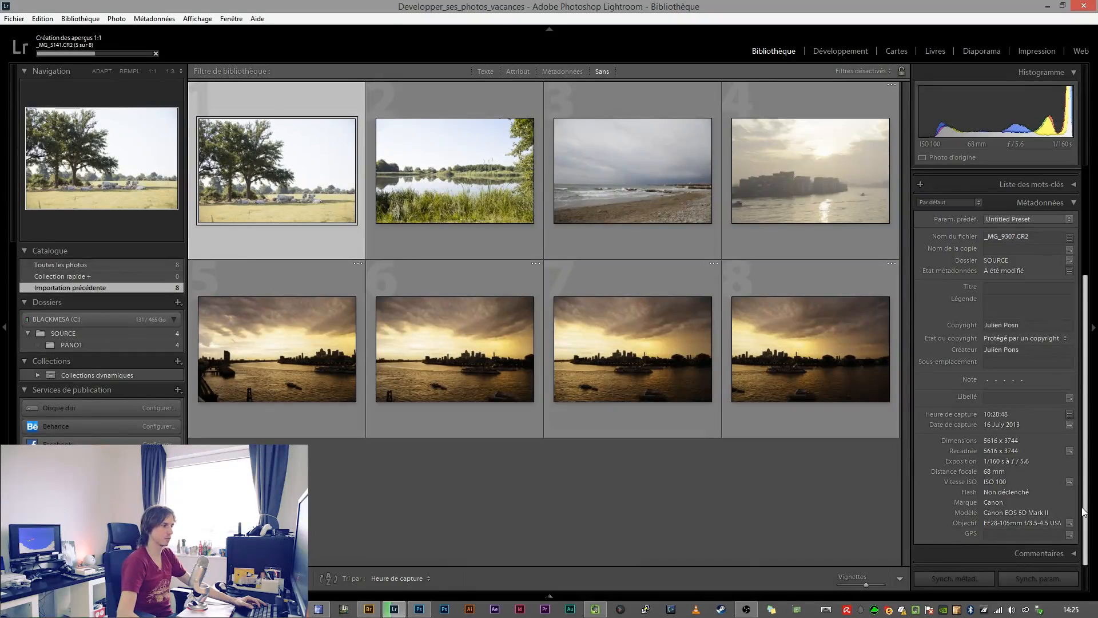
left_click(458, 173)
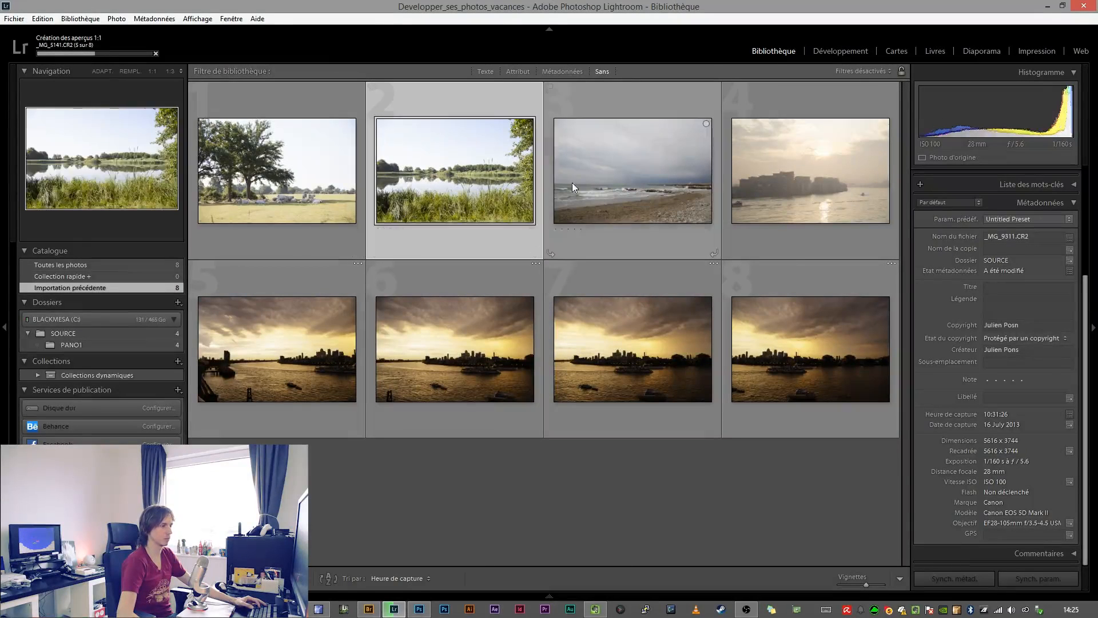
left_click(635, 182)
left_click(818, 190)
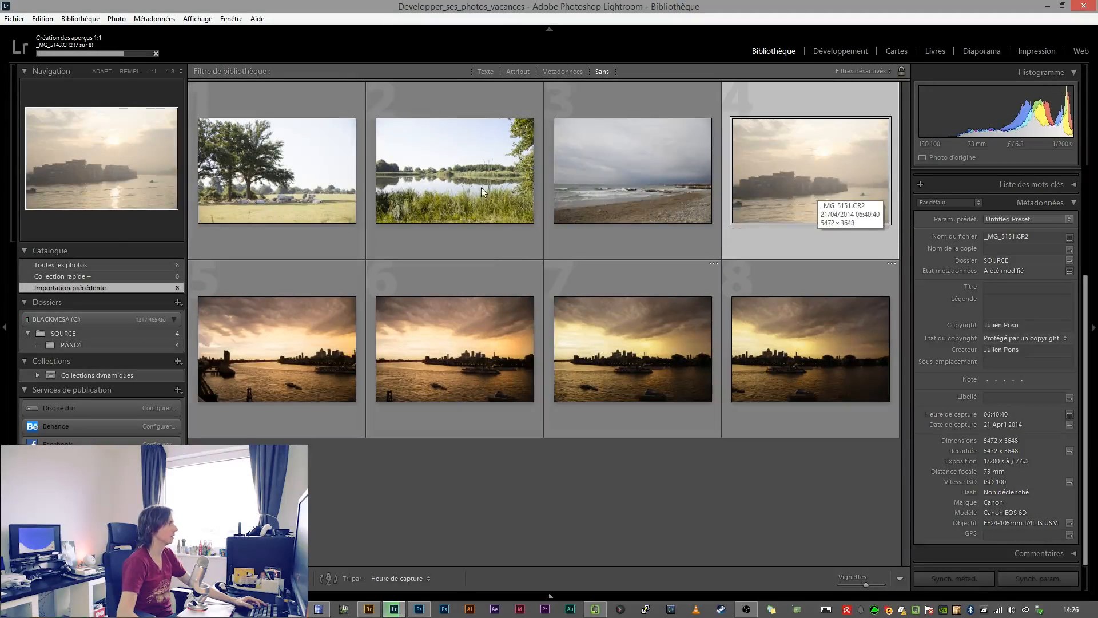
Open the photo of the tree and cows for developing and check its highlight clipping
left_click(255, 183)
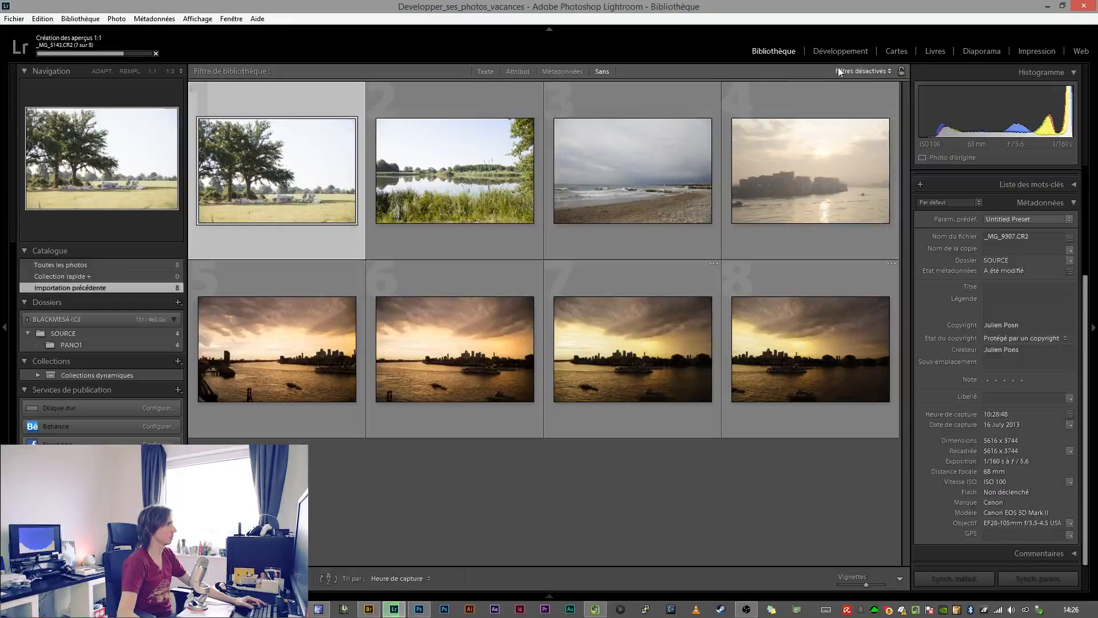
left_click(840, 50)
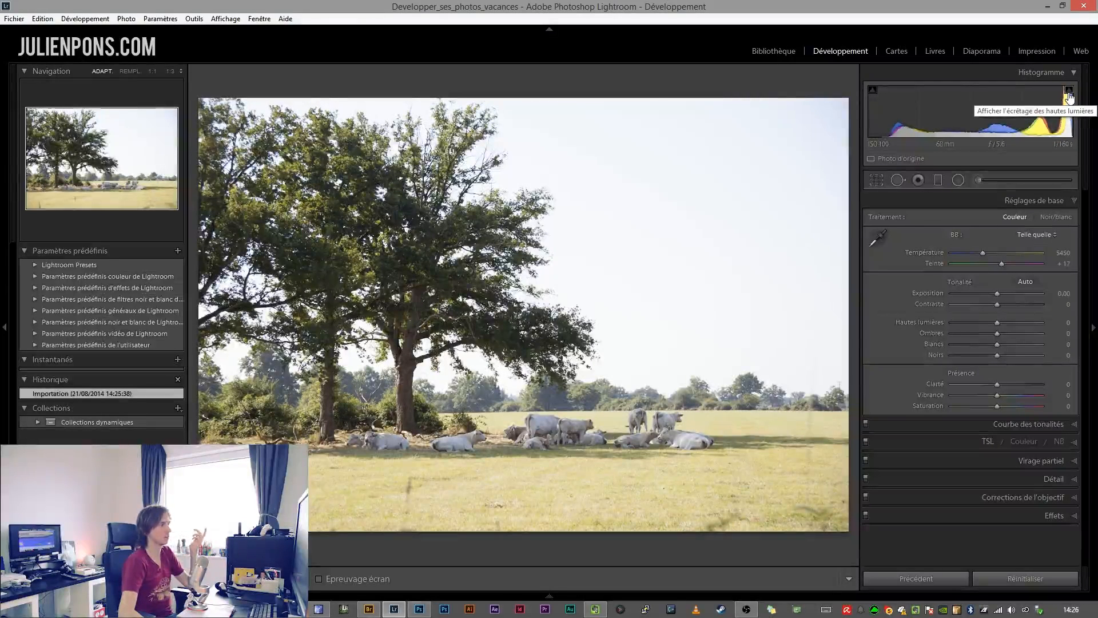
left_click(1068, 94)
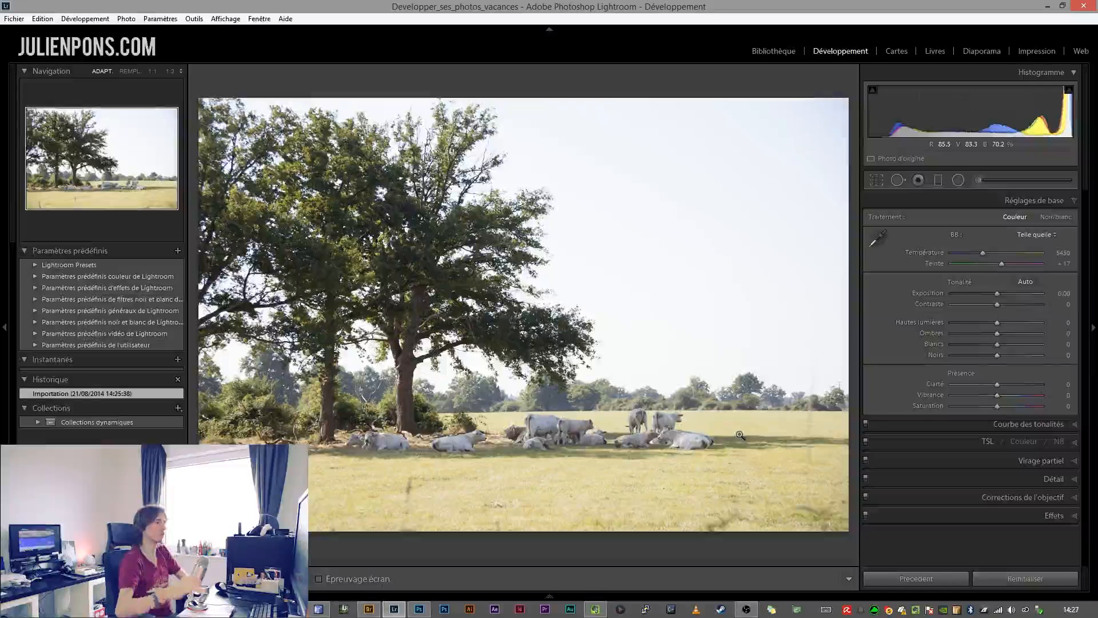
Inspect the vertical smudge across the meadow and sky at 1:1, and return to the full photo
left_click(795, 449)
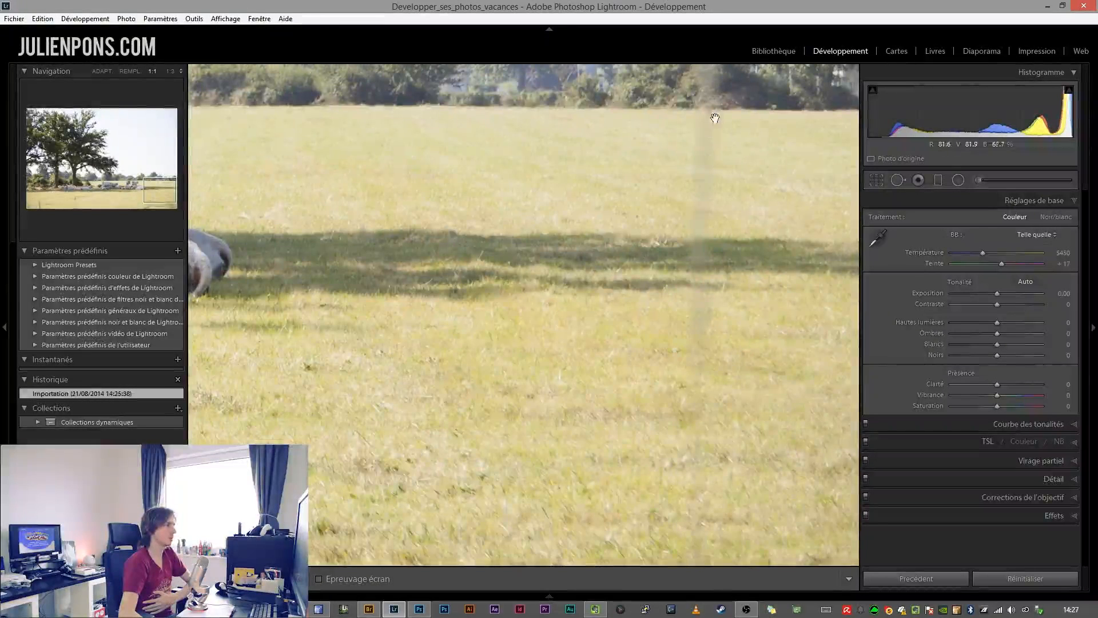
left_click_drag(697, 280, 723, 559)
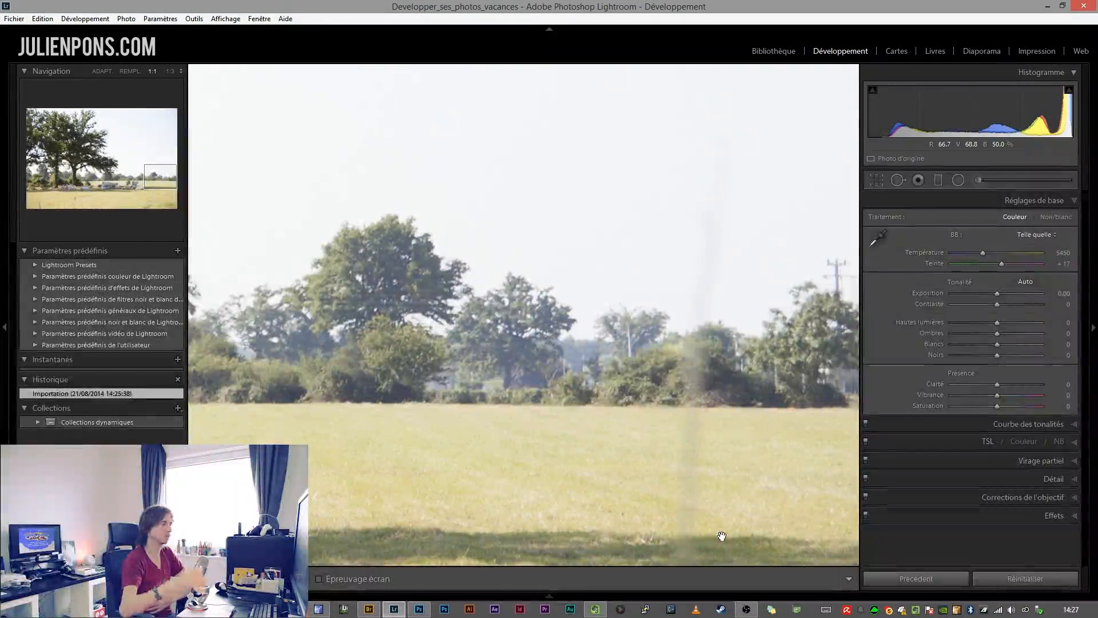
left_click_drag(745, 417, 756, 154)
left_click_drag(709, 279, 610, 321)
left_click(609, 320)
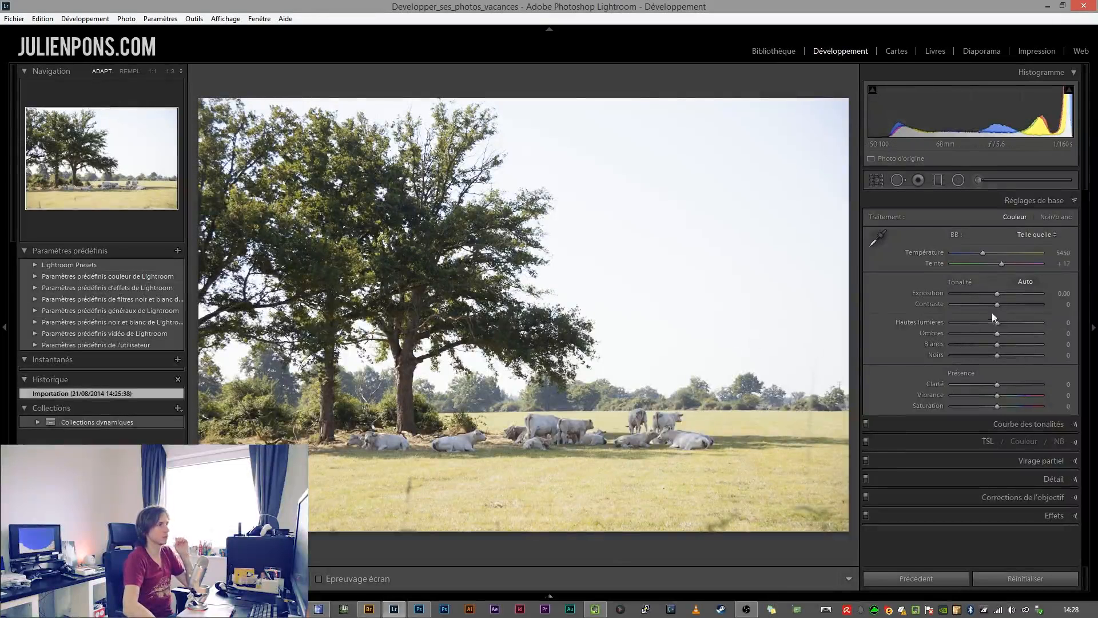
Set Hautes lumières to -100, Contraste to 0, Ombres to -11, Blancs to -12 and Noirs to -11
mouse_move(1000, 323)
left_mouse_down()
mouse_move(932, 325)
mouse_move(963, 326)
mouse_move(950, 325)
mouse_move(959, 341)
mouse_move(1012, 340)
mouse_move(1000, 341)
left_mouse_up()
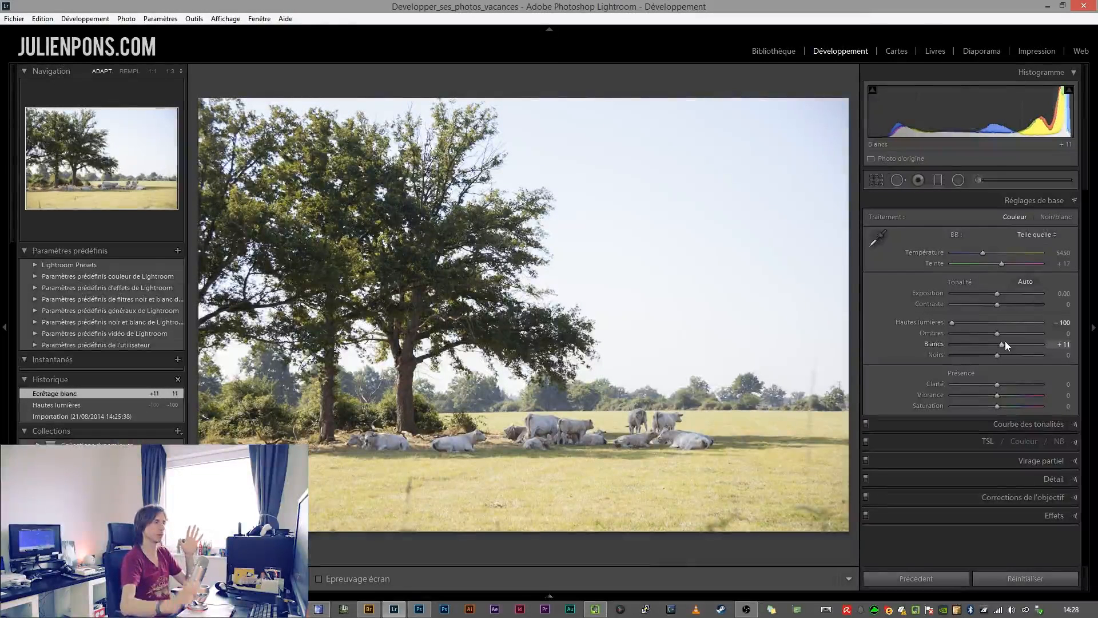
mouse_move(997, 354)
left_mouse_down()
mouse_move(990, 334)
mouse_move(991, 356)
left_mouse_up()
mouse_move(997, 304)
left_mouse_down()
mouse_move(1007, 305)
mouse_move(996, 304)
left_mouse_up()
left_click(1068, 304)
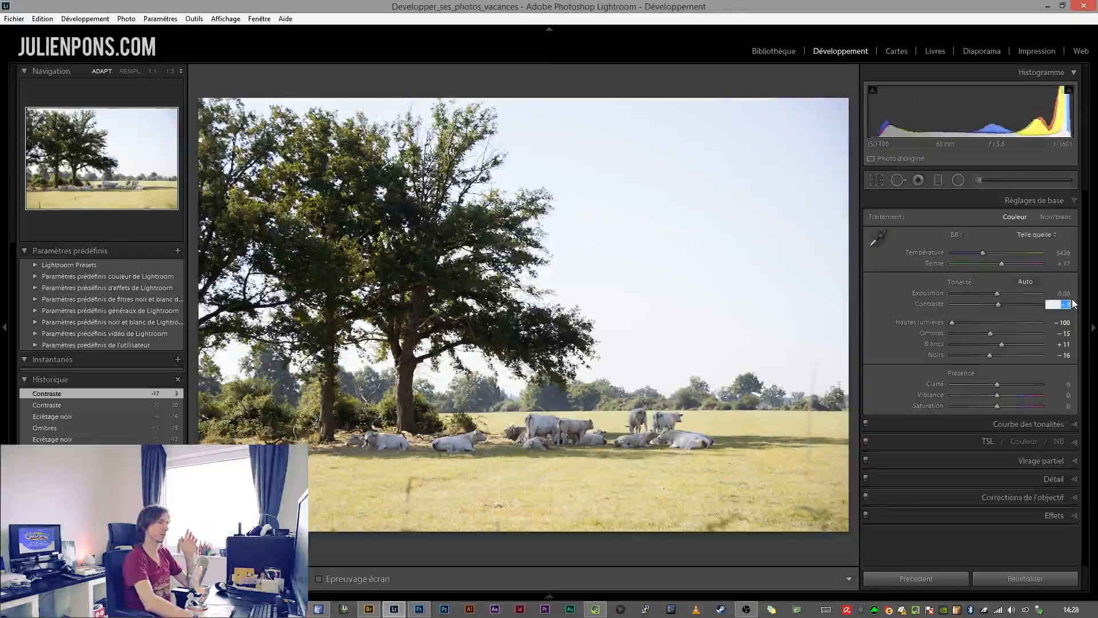
type("0")
key("Return")
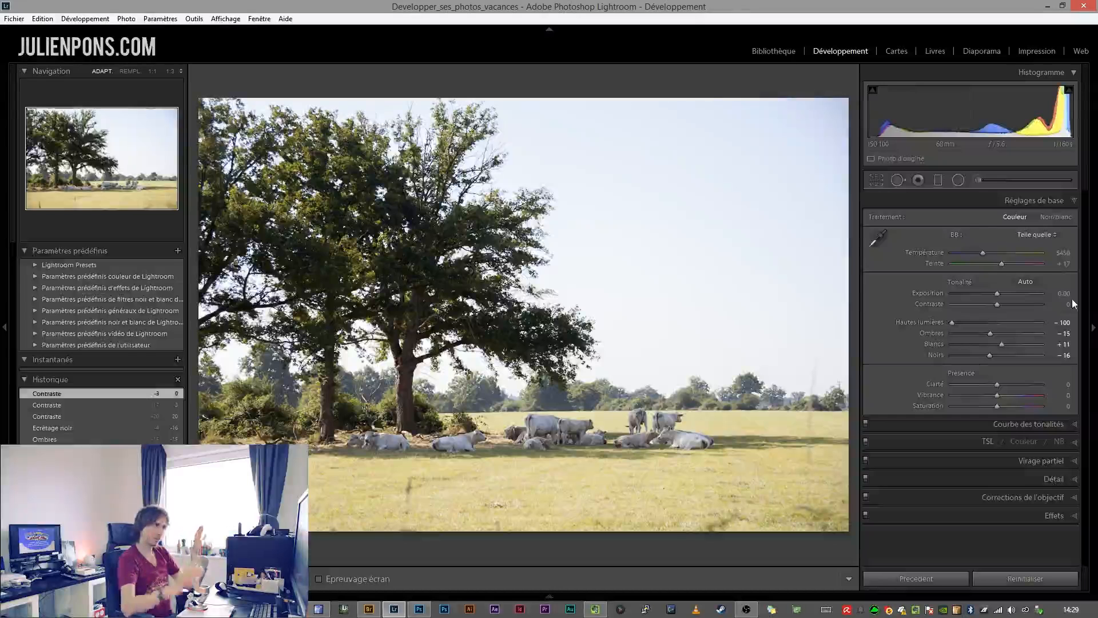
mouse_move(1001, 344)
left_mouse_down()
mouse_move(987, 336)
mouse_move(991, 355)
left_mouse_up()
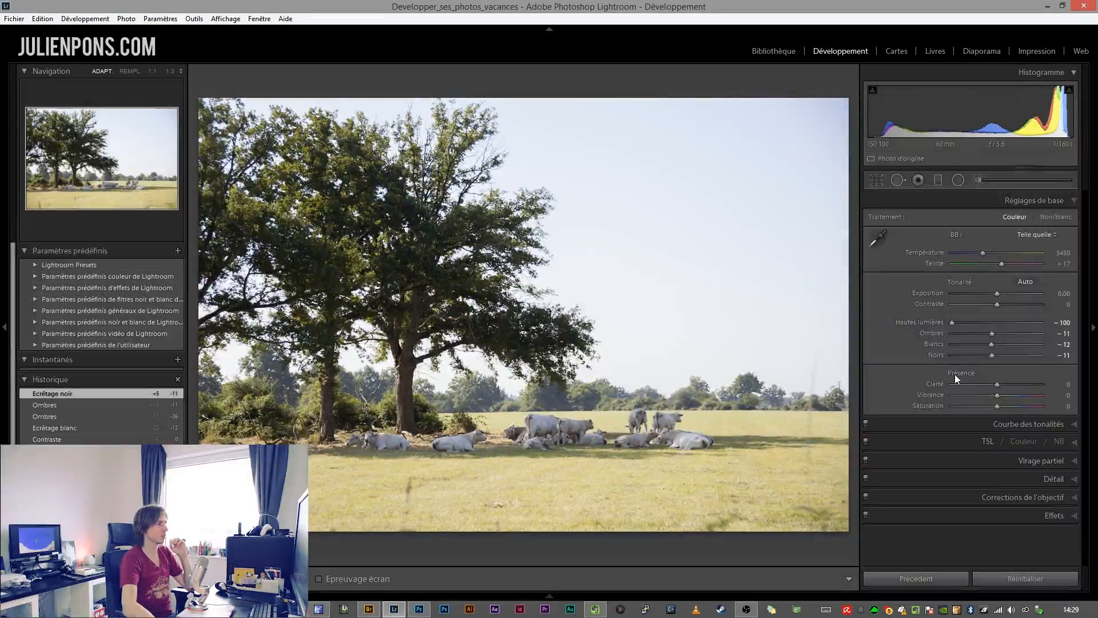
Shift the hue (Teinte) of the yellows (Jaune) to +50 in the TSL adjustments to make the grass greener
left_click(1075, 448)
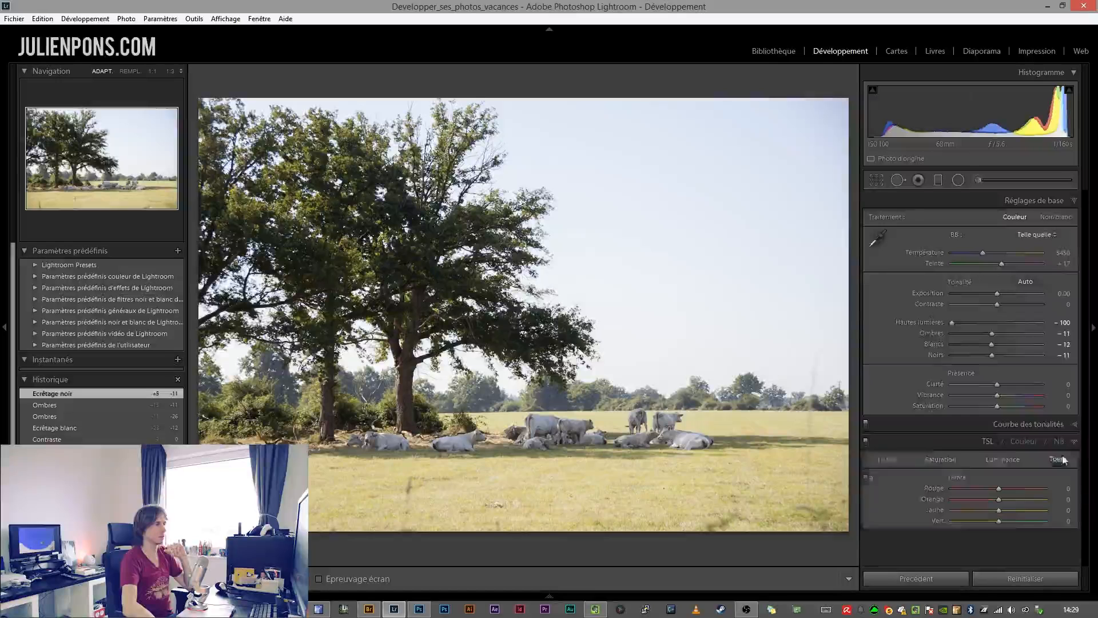
scroll(928, 384, "down", 2)
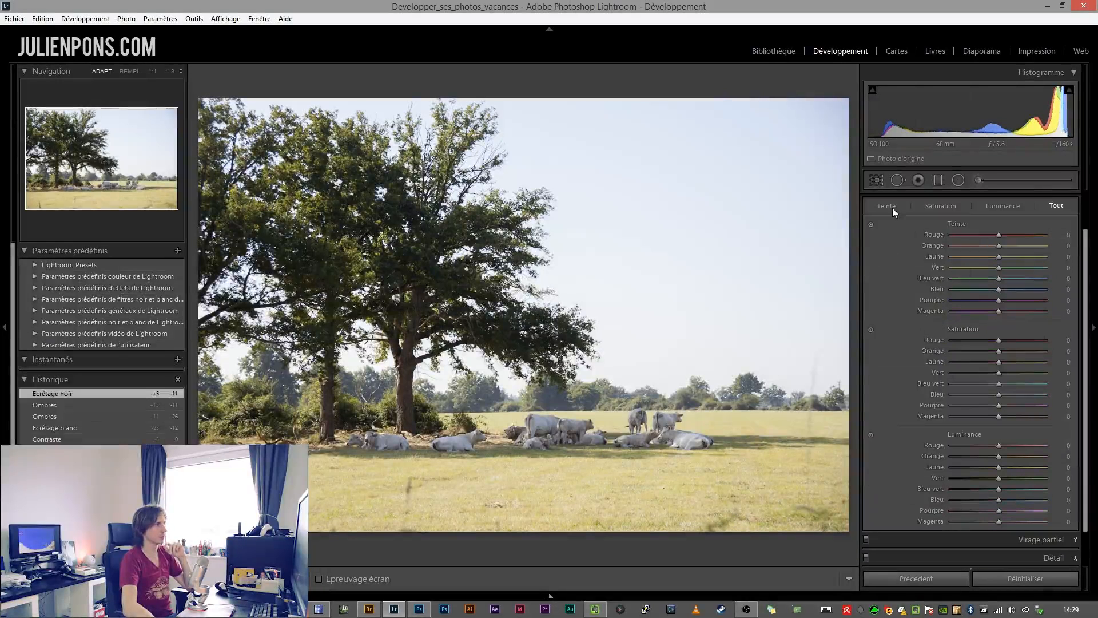
left_click(940, 206)
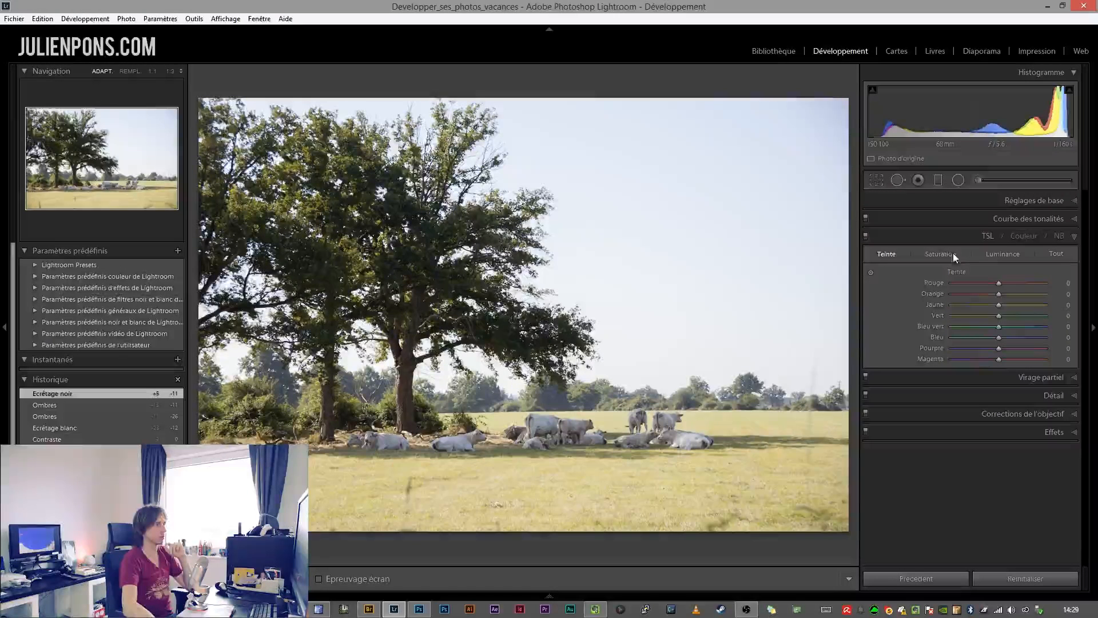
left_click(1000, 255)
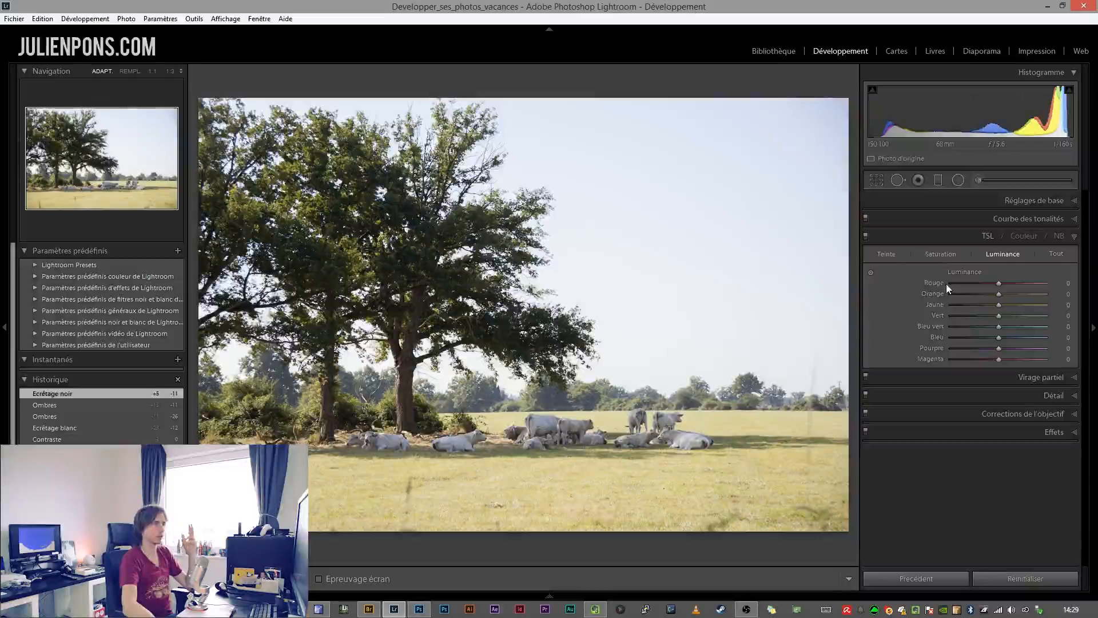
left_click(889, 254)
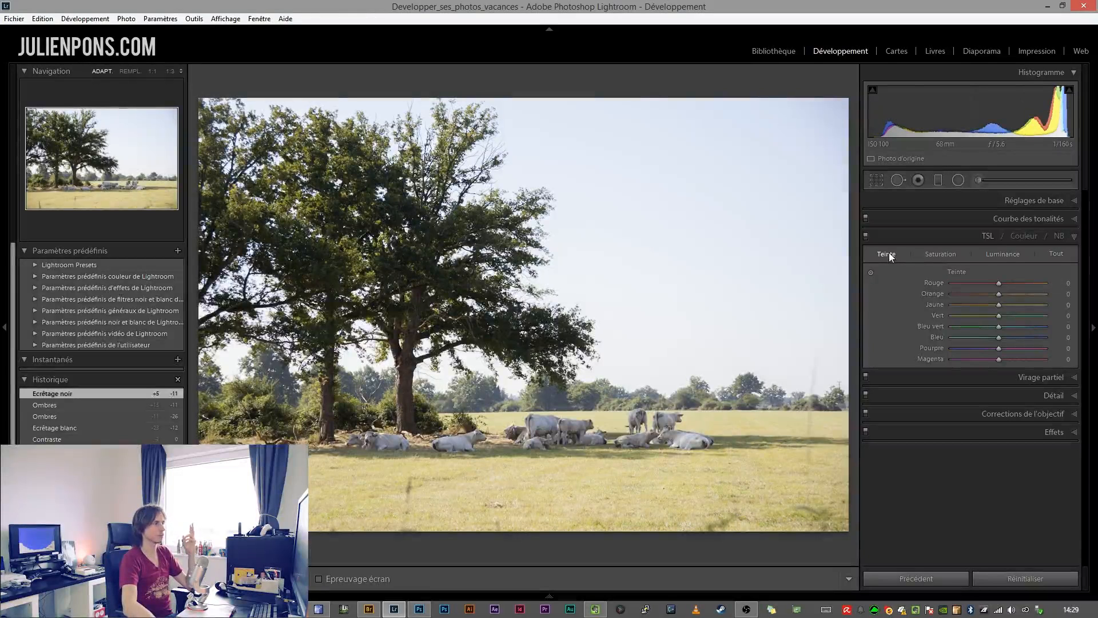
left_click_drag(998, 304, 1020, 303)
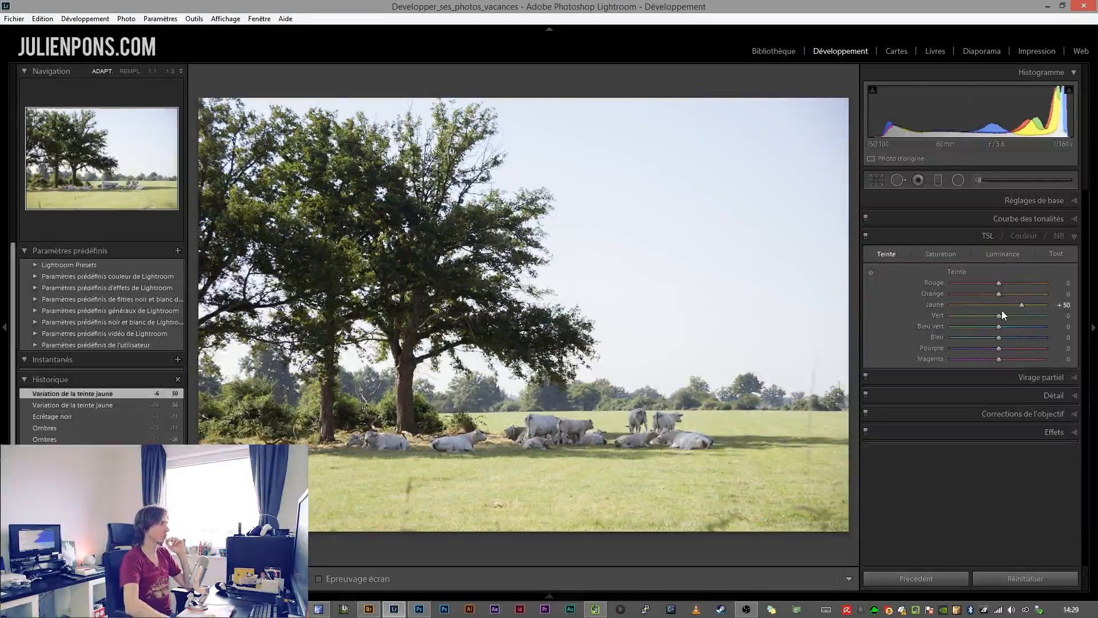
Enlarge the photo by hiding the presets and history area, and compare it before and after in a split view
left_click(2, 312)
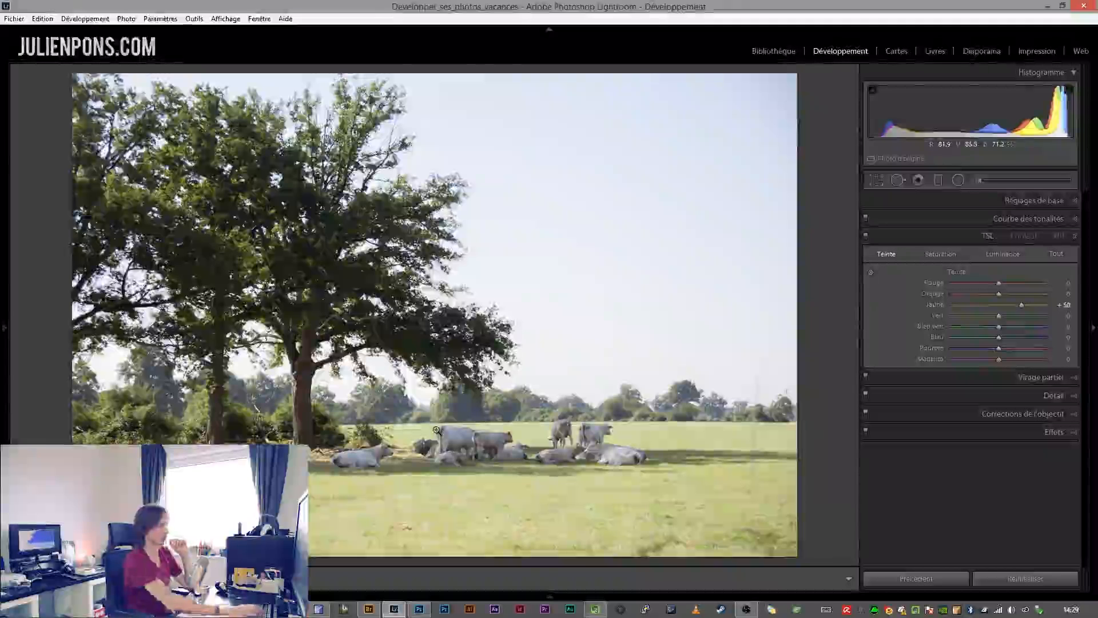
key("shift+y")
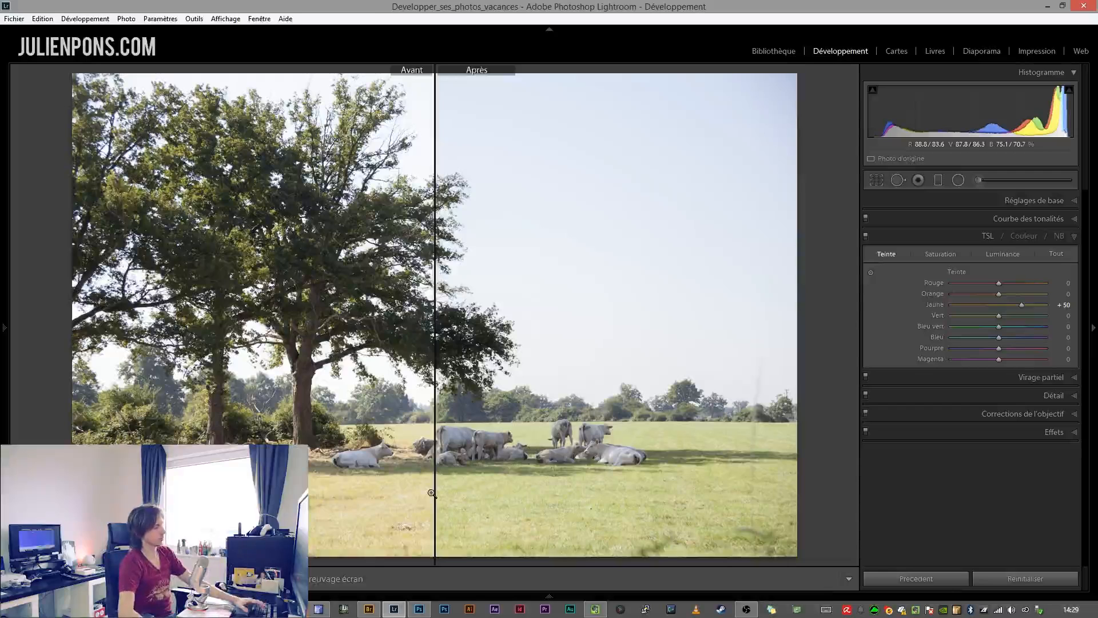
key("shift+y")
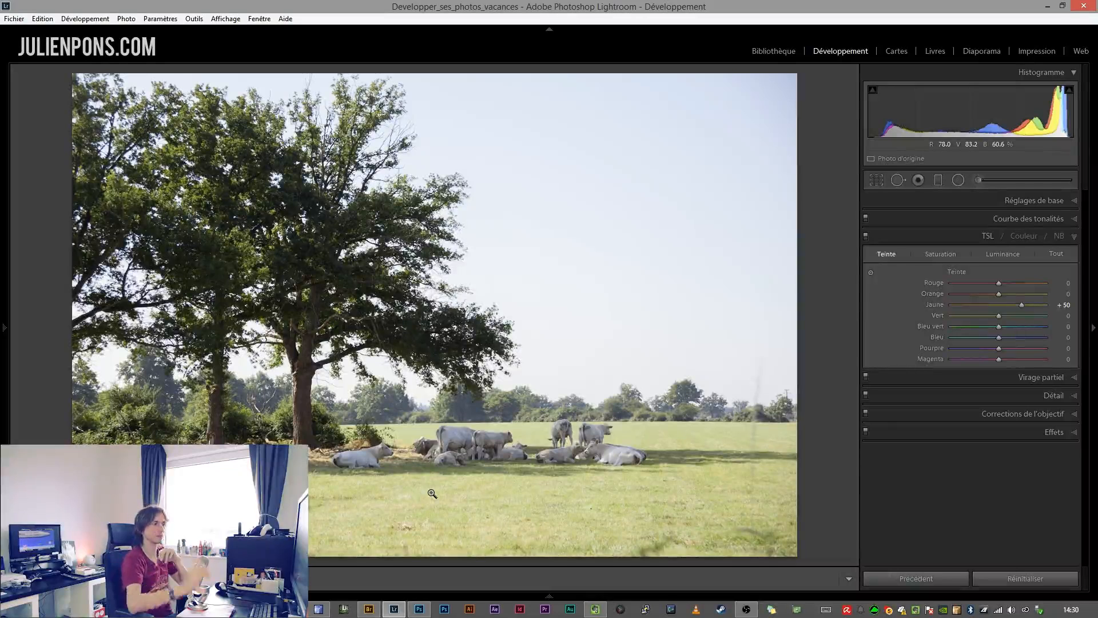
Raise the TSL saturation of the sky colours, setting Bleu vert to +31 and Bleu to +64
left_click(960, 254)
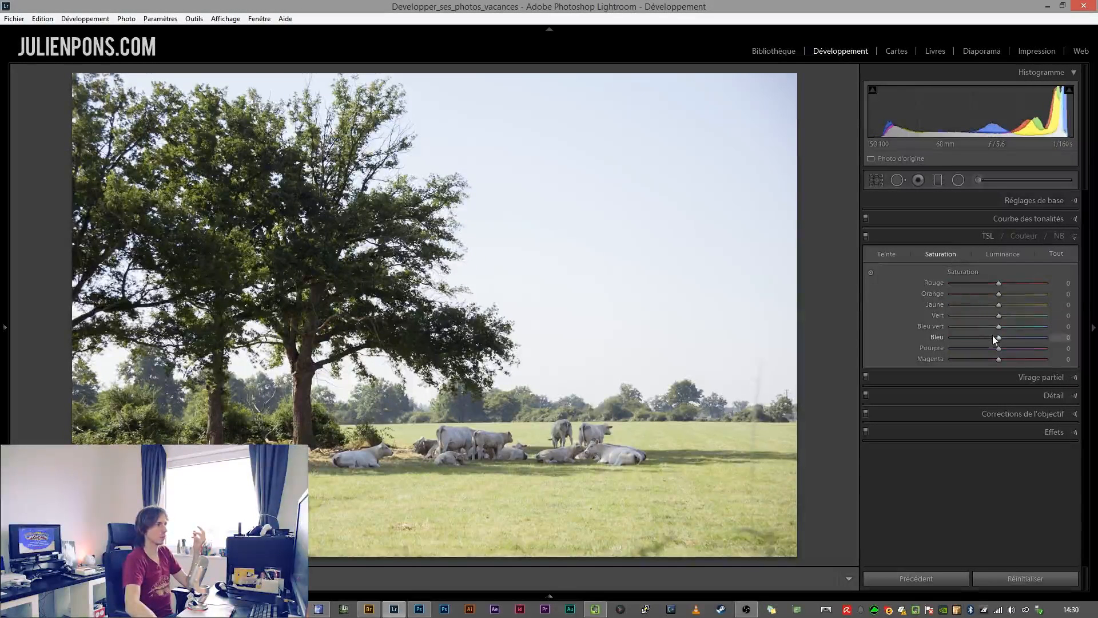
mouse_move(995, 337)
left_mouse_down()
mouse_move(1052, 336)
mouse_move(988, 340)
left_mouse_up()
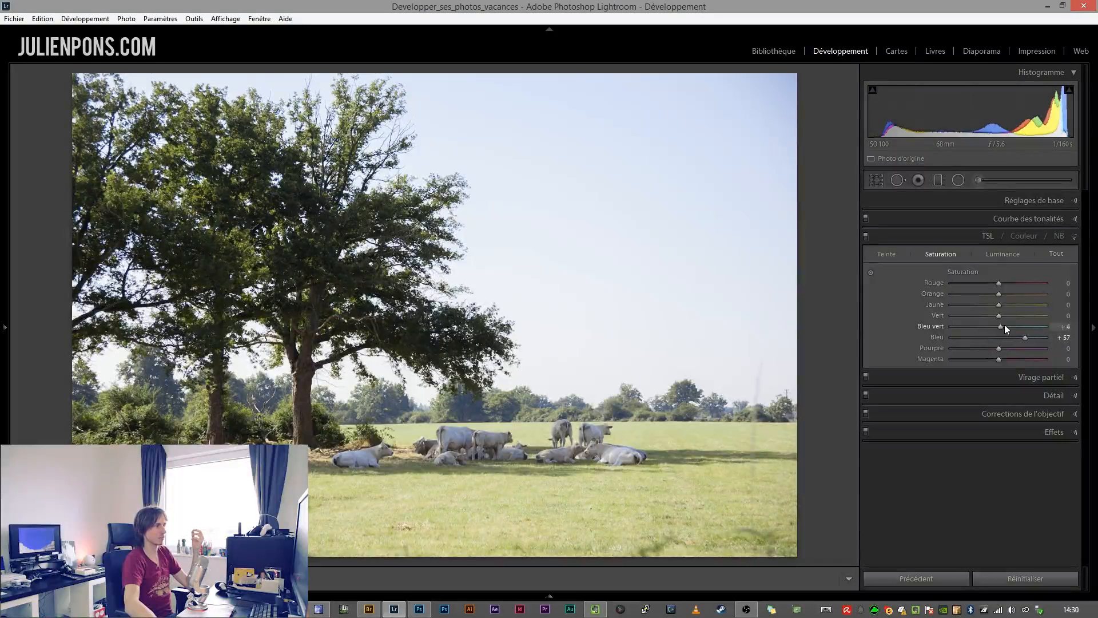
left_click_drag(1004, 326, 1027, 337)
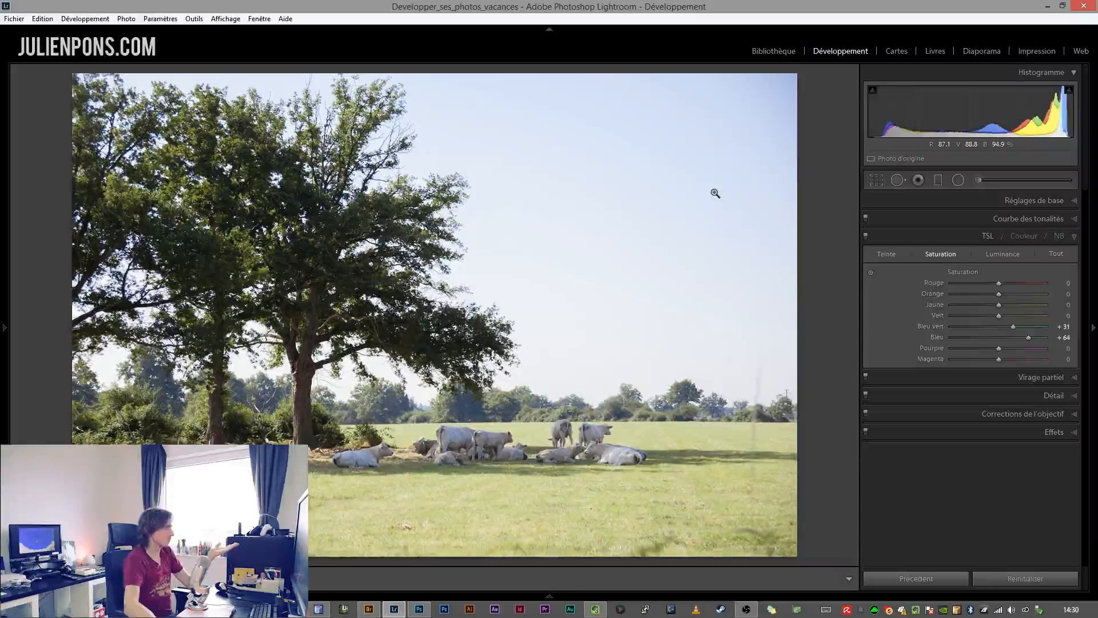
Darken the sky by setting the TSL luminance of the blues (Bleu) to -80
left_click(1000, 255)
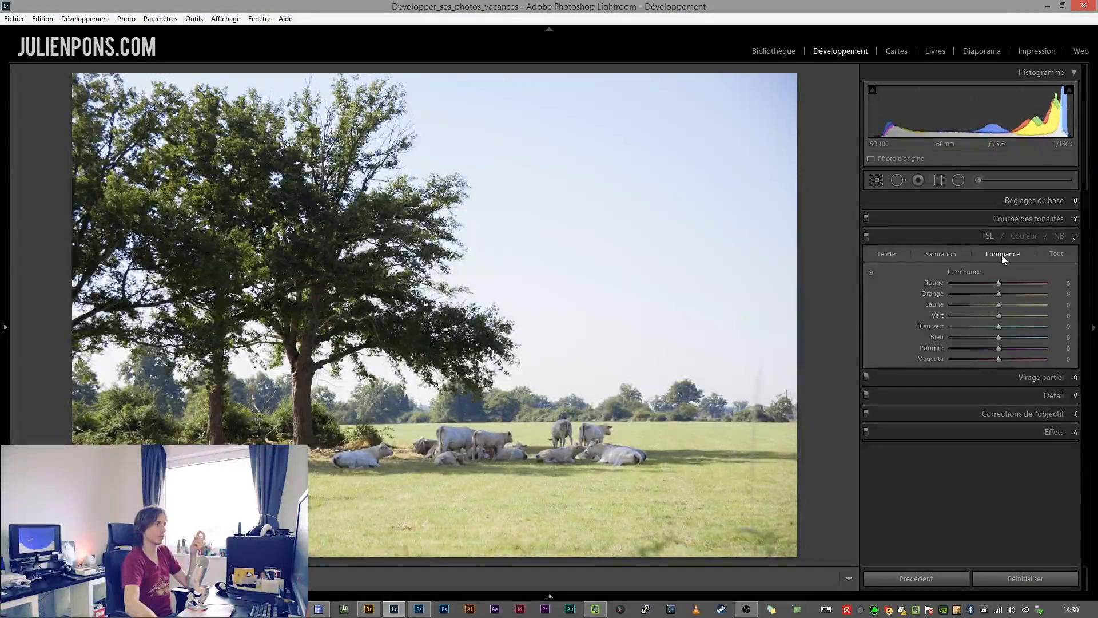
left_click_drag(999, 338, 953, 341)
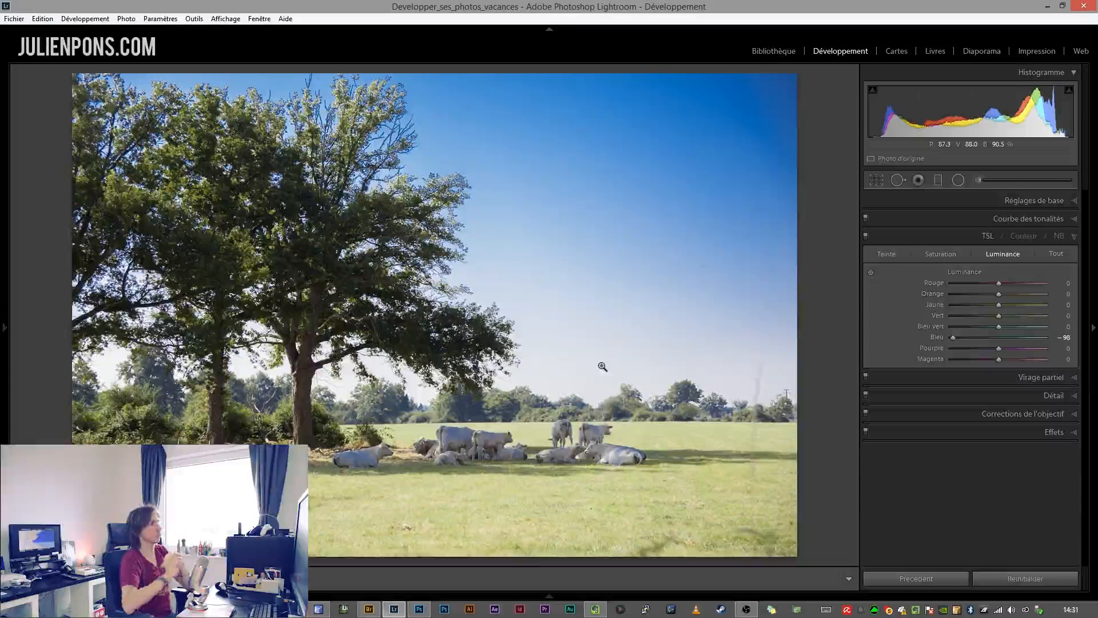
left_click_drag(953, 337, 961, 338)
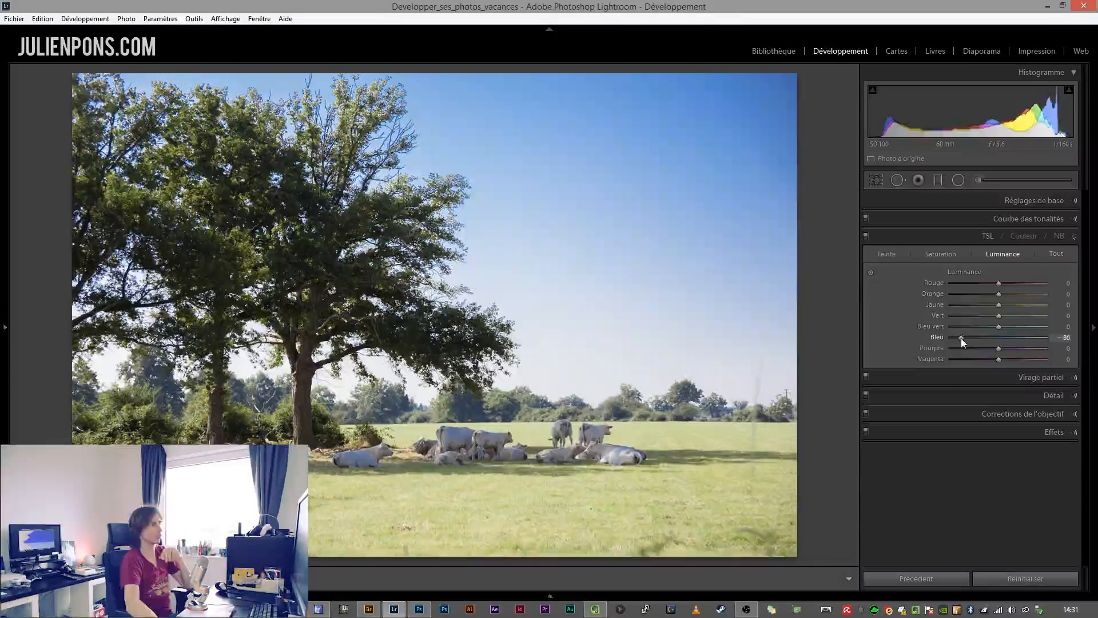
Set the TSL saturation of Jaune to +41 and Vert to +46, and their luminance to -33 and -15
left_click(948, 256)
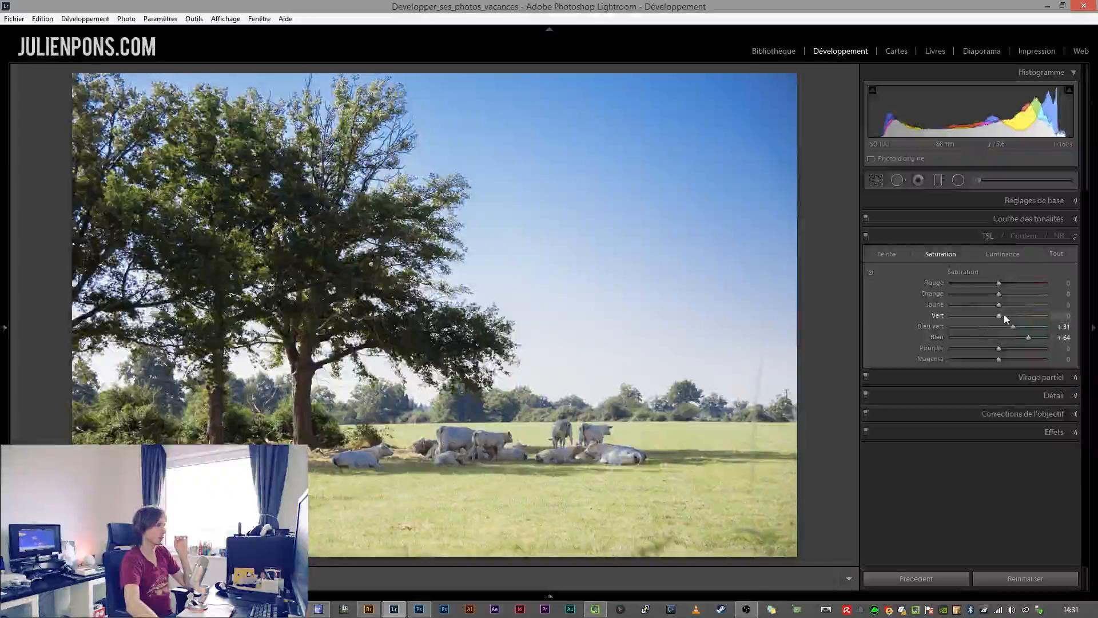
mouse_move(1007, 319)
left_mouse_down()
mouse_move(1017, 304)
mouse_move(1021, 316)
left_mouse_up()
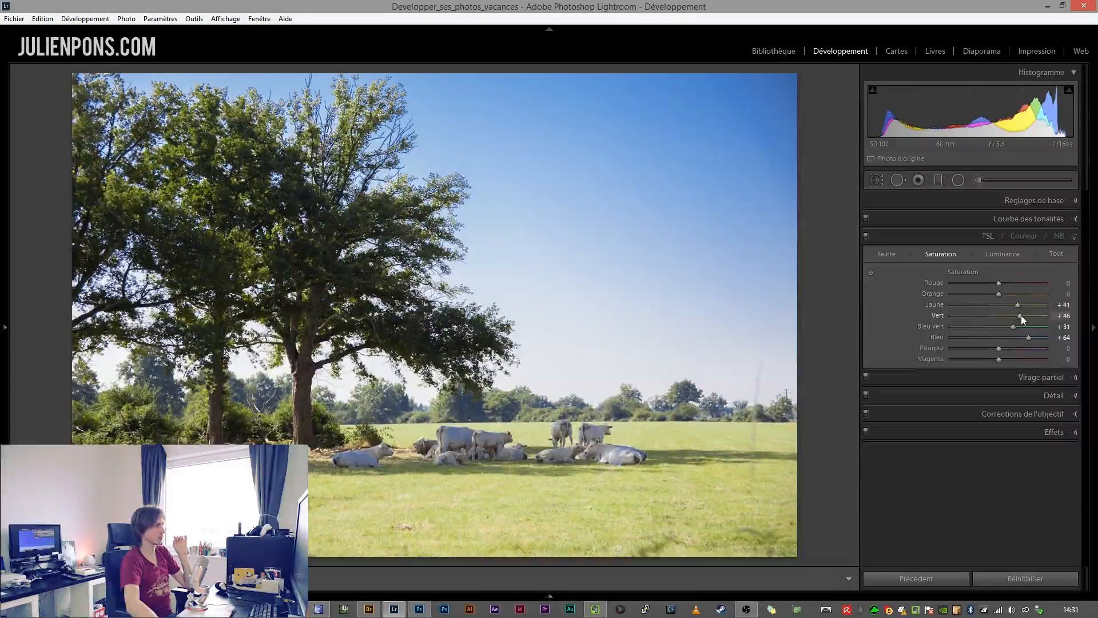
left_click(895, 254)
mouse_move(1003, 314)
left_mouse_down()
mouse_move(1029, 306)
mouse_move(982, 307)
left_mouse_up()
left_click(1003, 255)
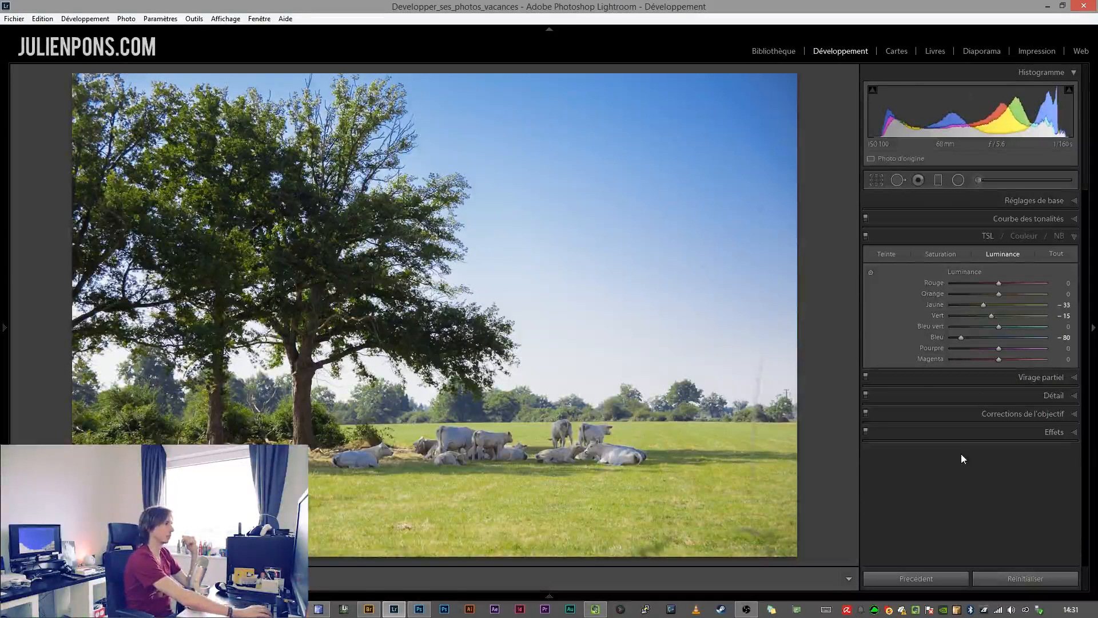
Compare the photo before and after in split and enlarged side-by-side views, and return to the single developed image
key("shift+y")
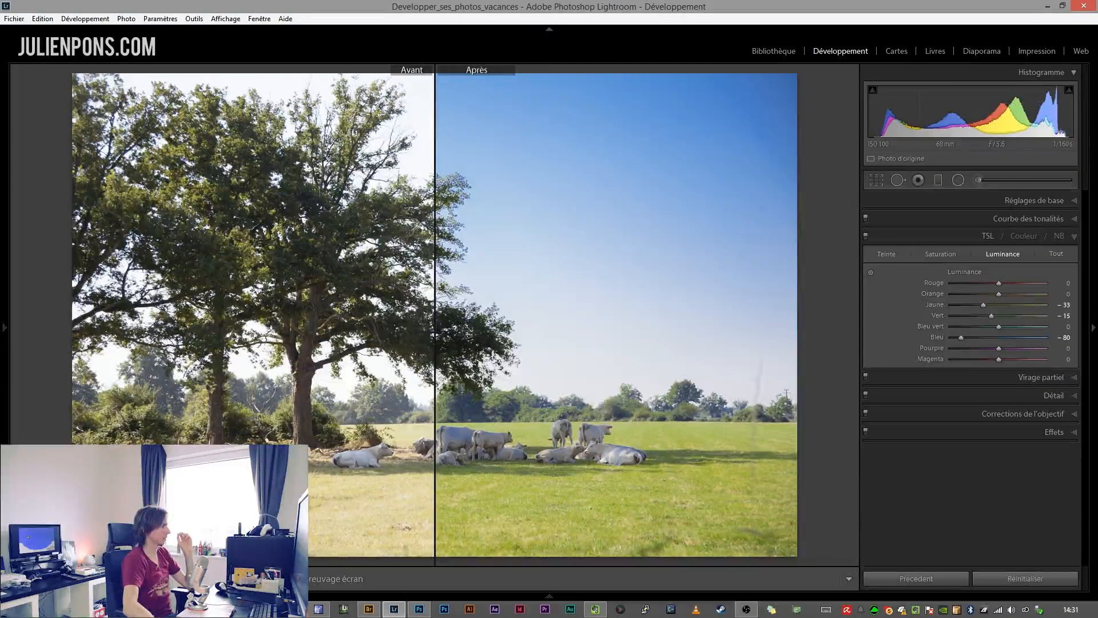
left_click(615, 530)
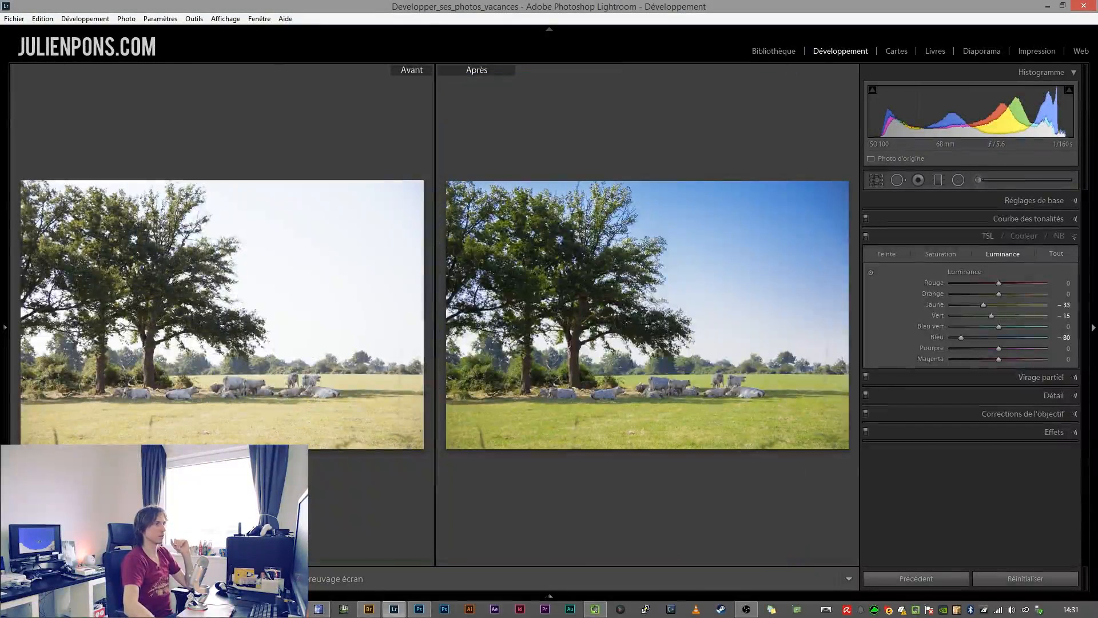
left_click(1093, 327)
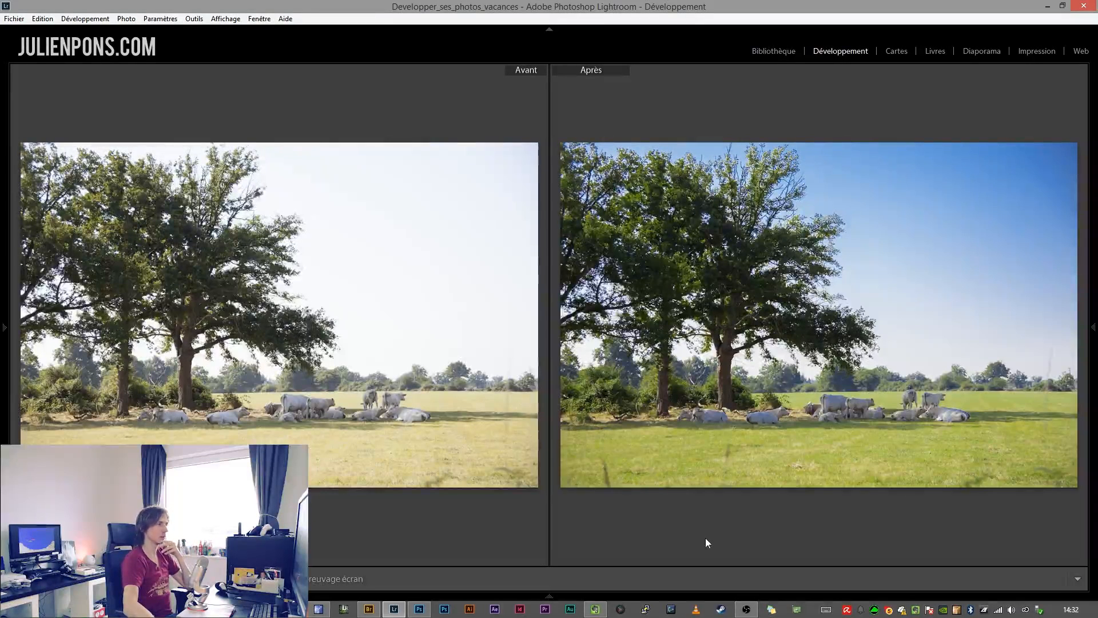
key("F8")
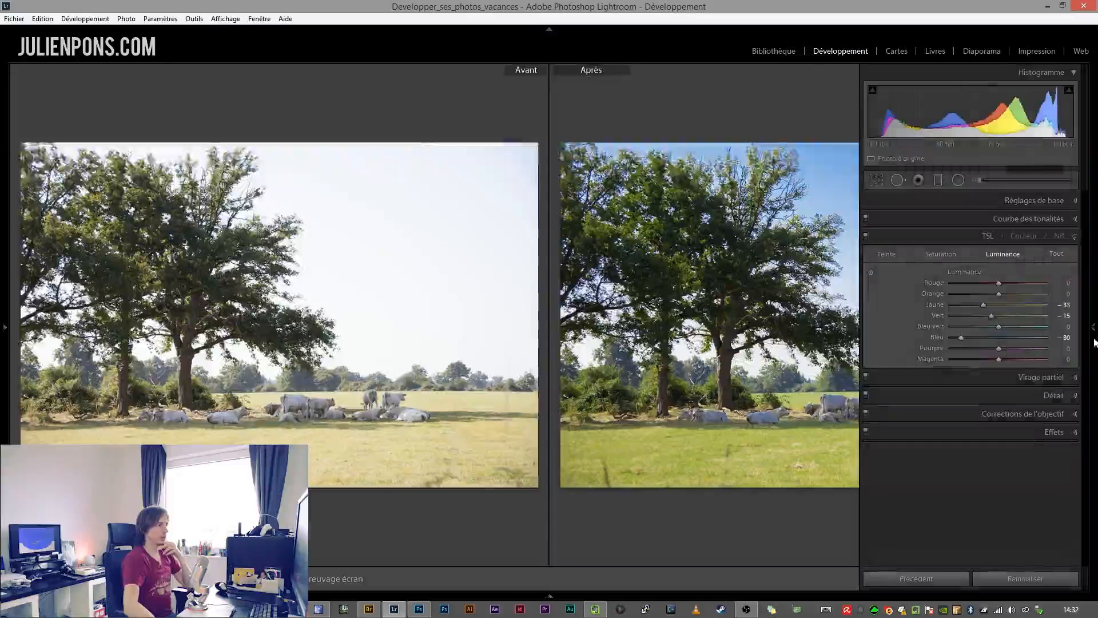
key("y")
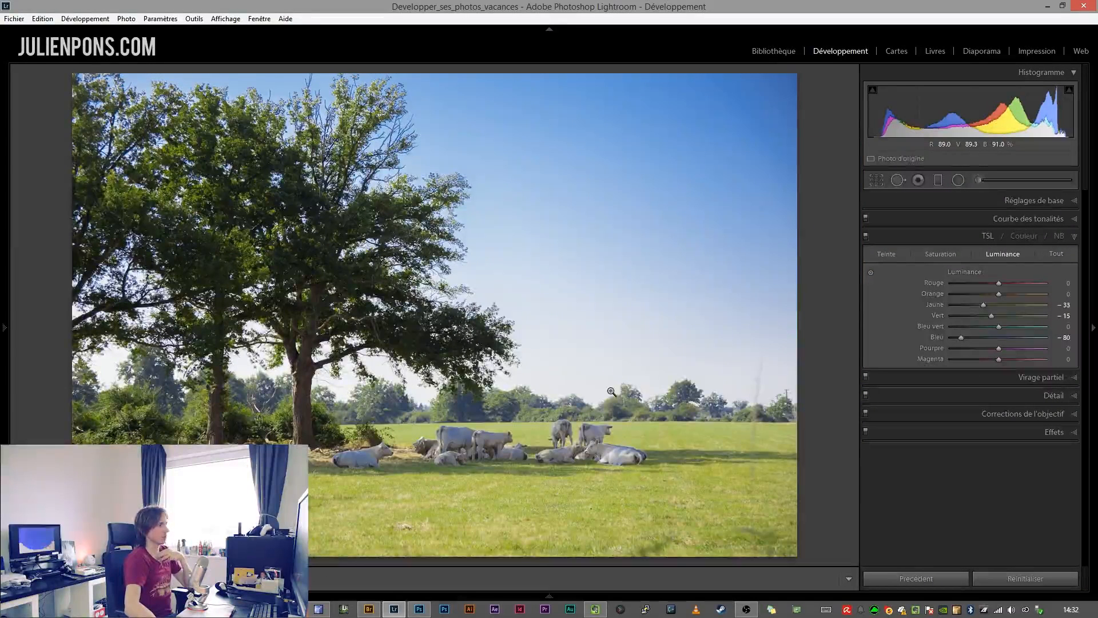
Turn on the profile correction and chromatic aberration removal in the lens corrections (Corrections de l'objectif)
left_click(1077, 416)
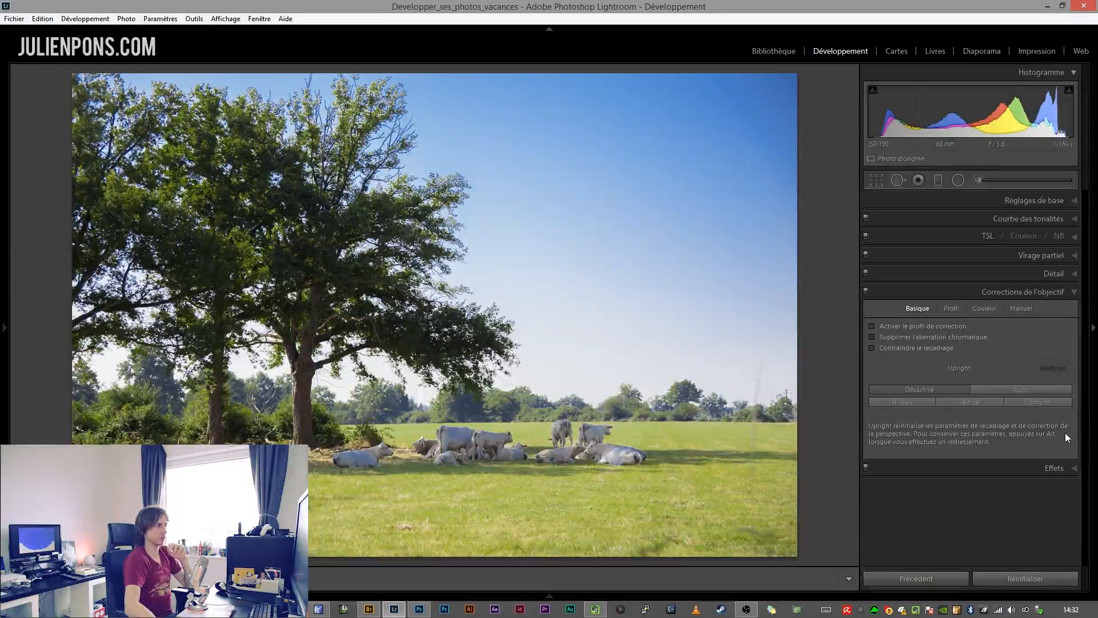
left_click(897, 324)
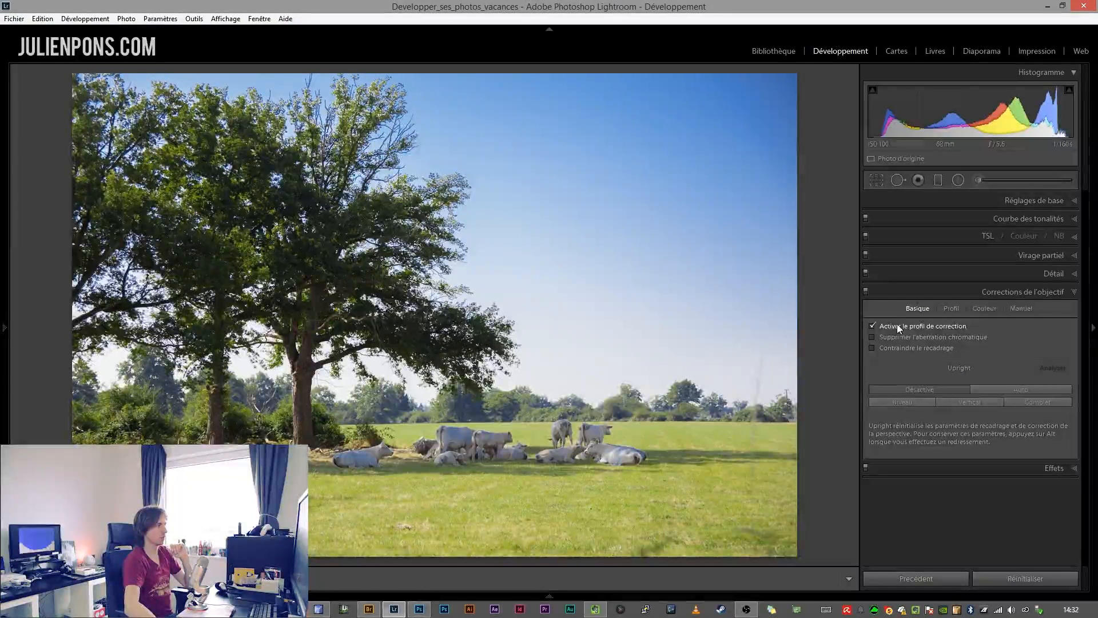
left_click(894, 337)
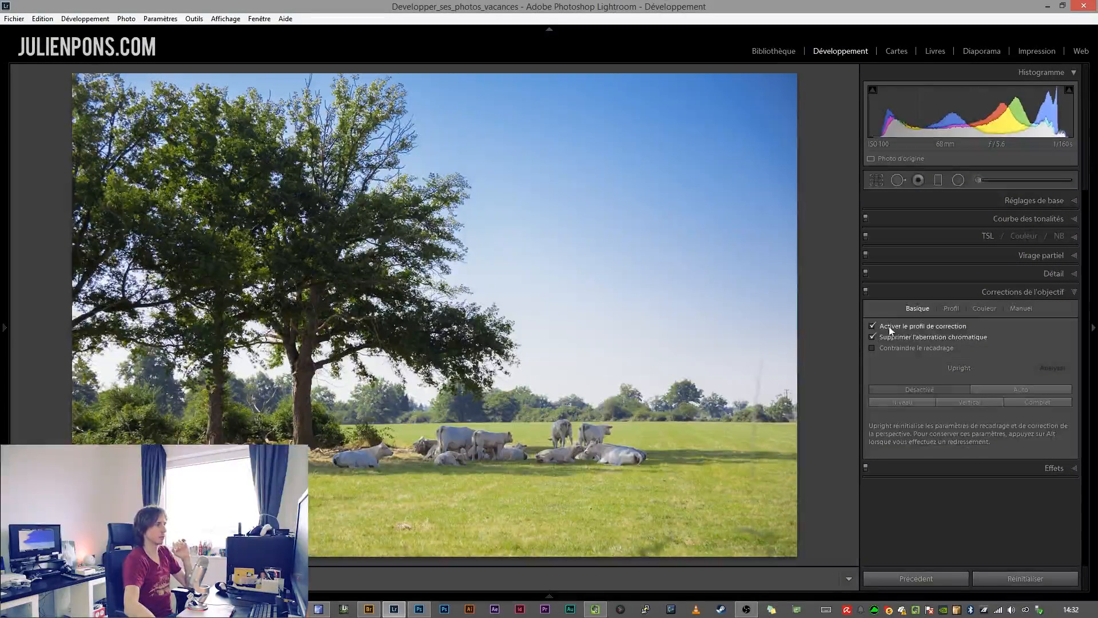
Try a Tamron lens profile for the correction
left_click(950, 308)
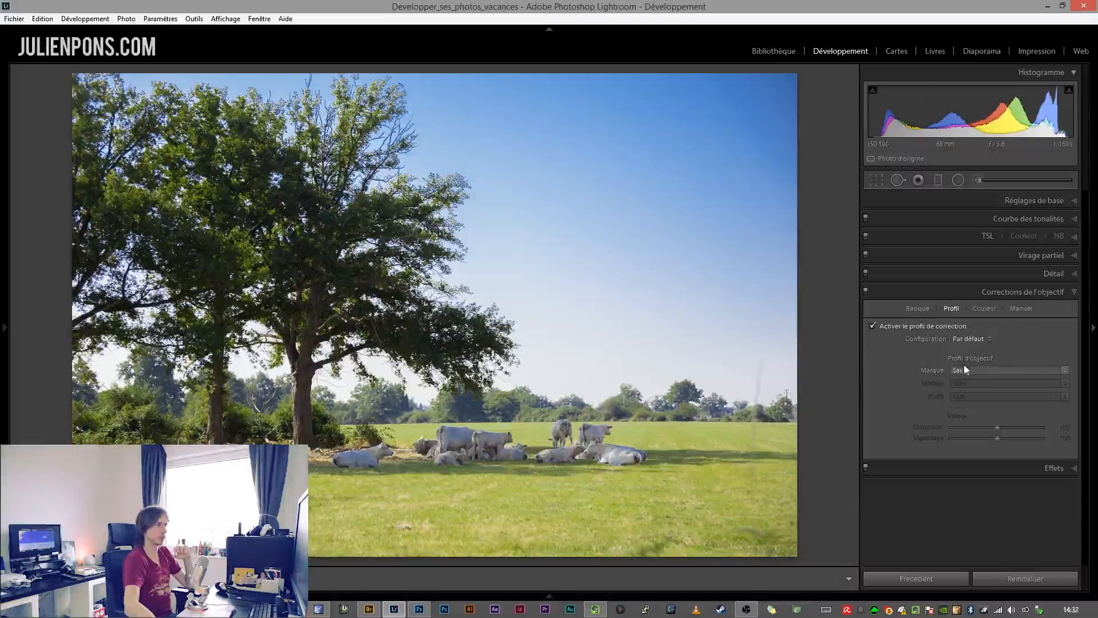
left_click(980, 370)
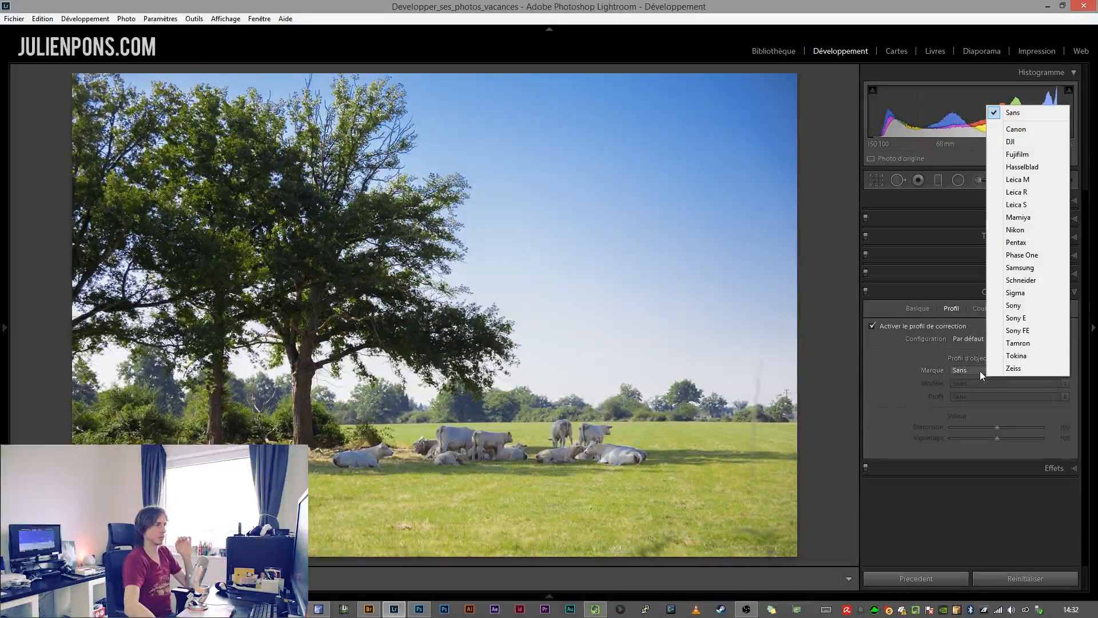
left_click(1022, 346)
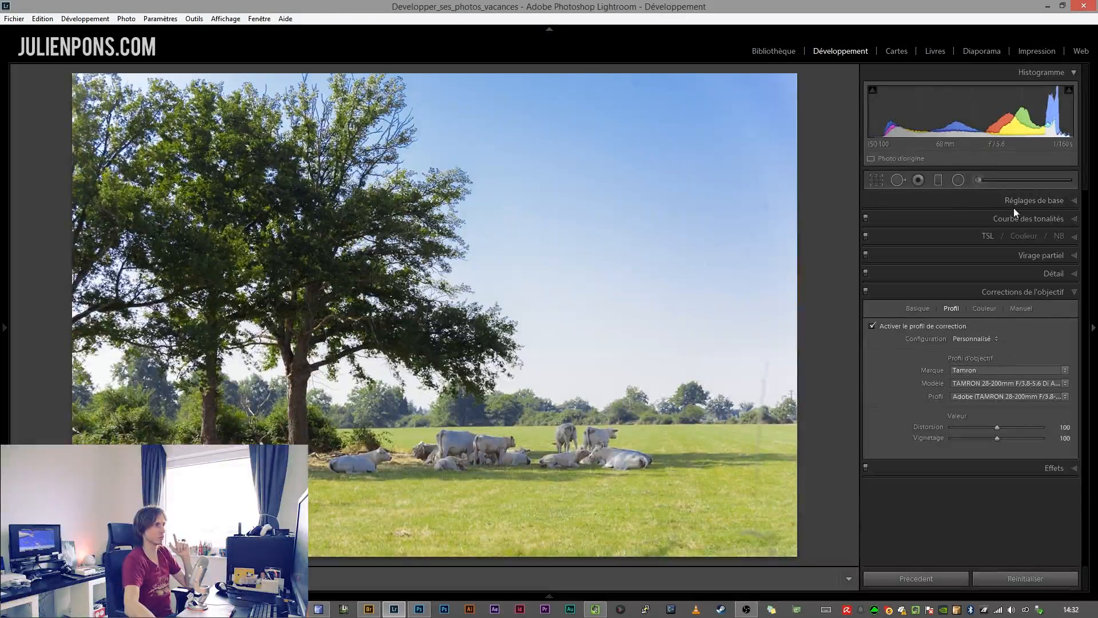
Check the photo's lens in its library metadata, and try the Canon lens brand while browsing its models
key("g")
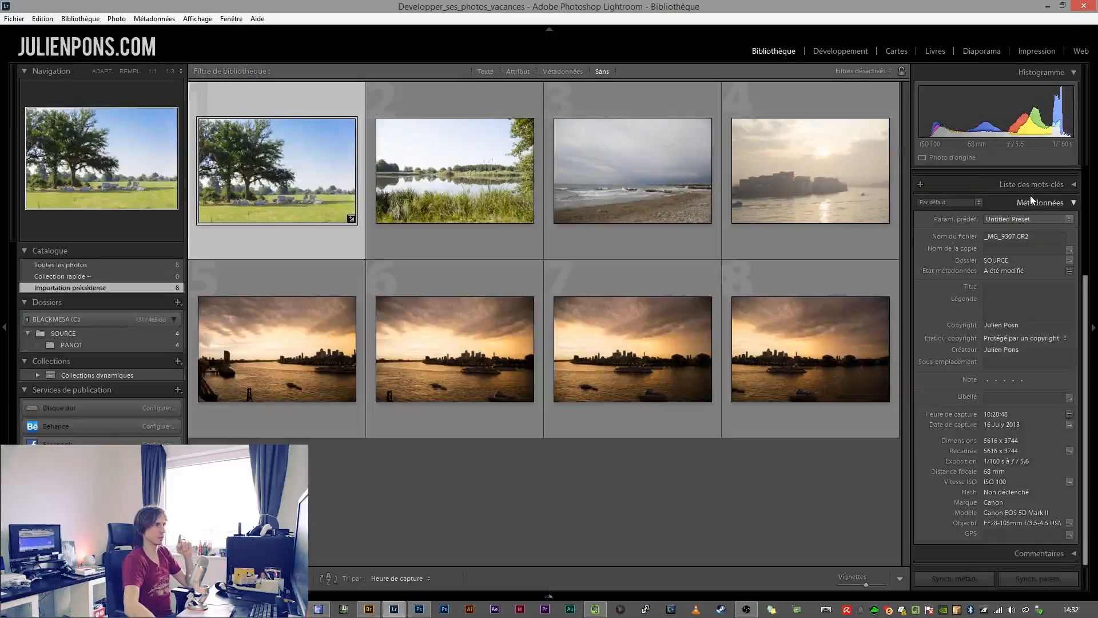
left_click(838, 51)
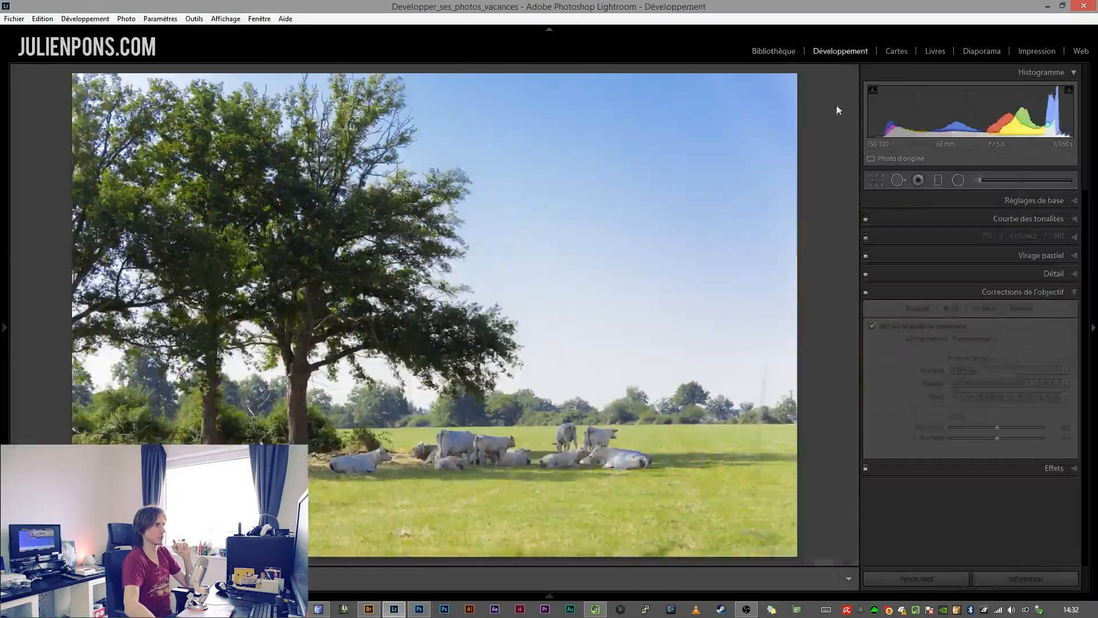
left_click(1038, 370)
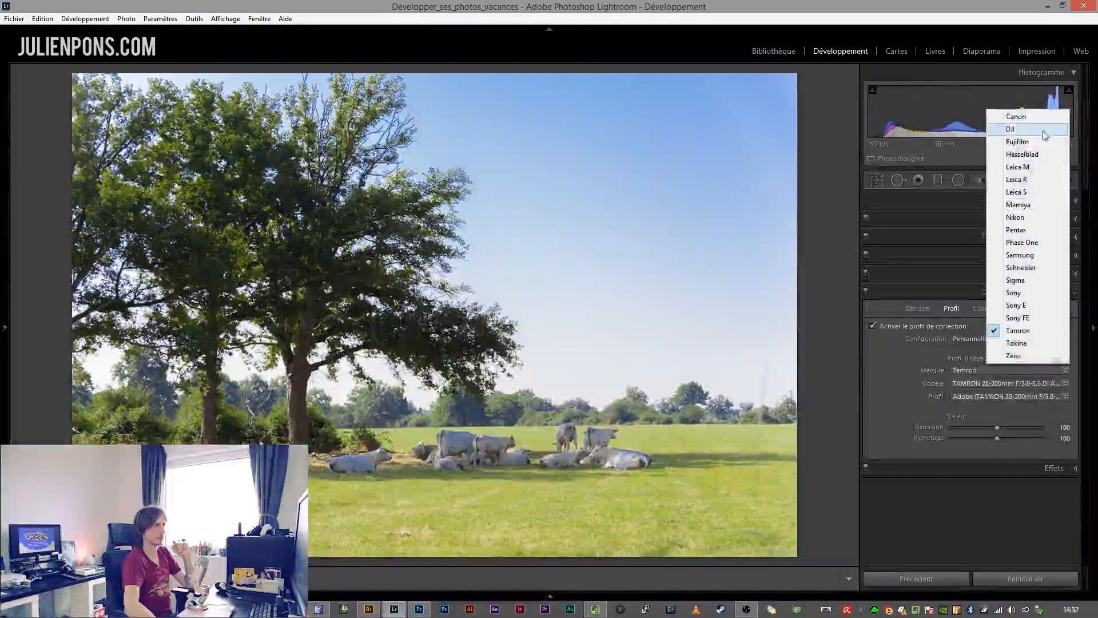
left_click(1021, 117)
left_click(1068, 383)
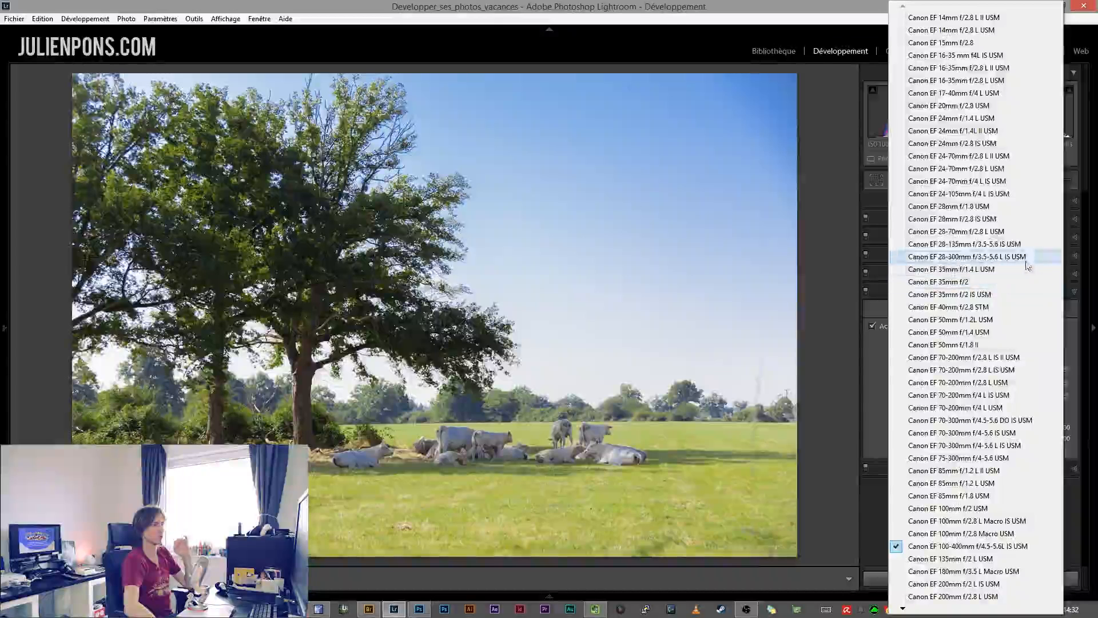
left_click(856, 348)
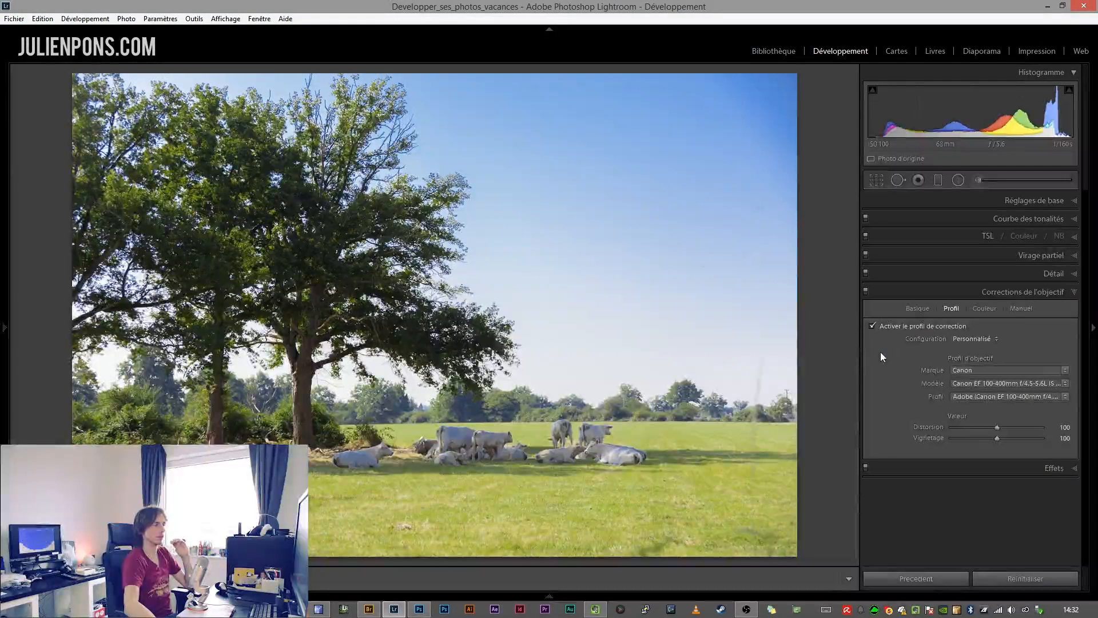
Try the Sigma lens brand for the correction profile and browse its lens models
left_click(998, 370)
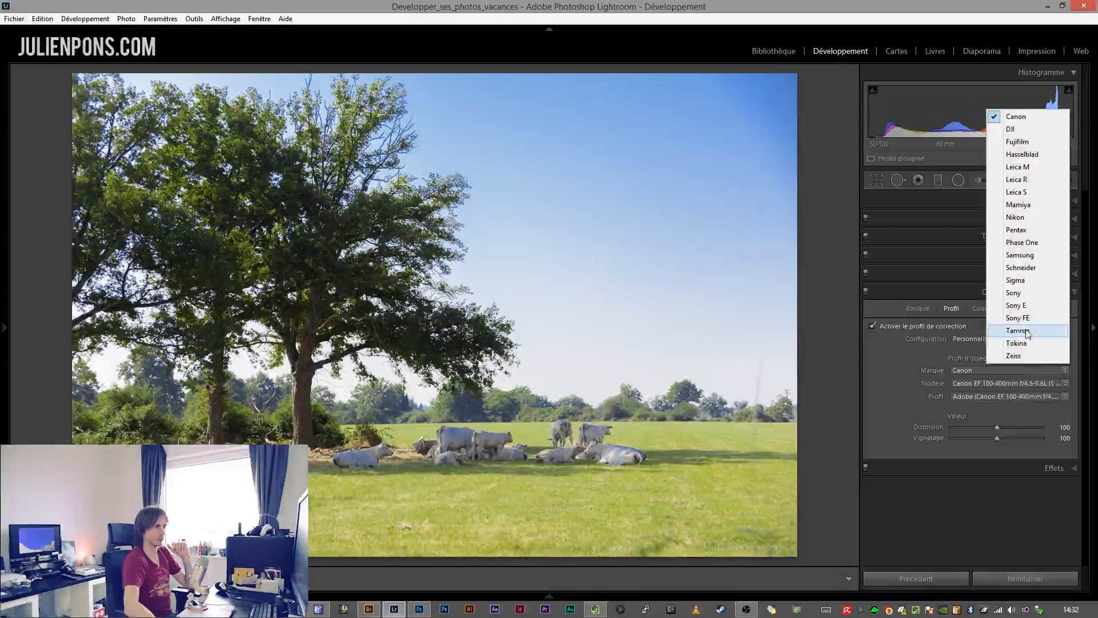
left_click(1027, 278)
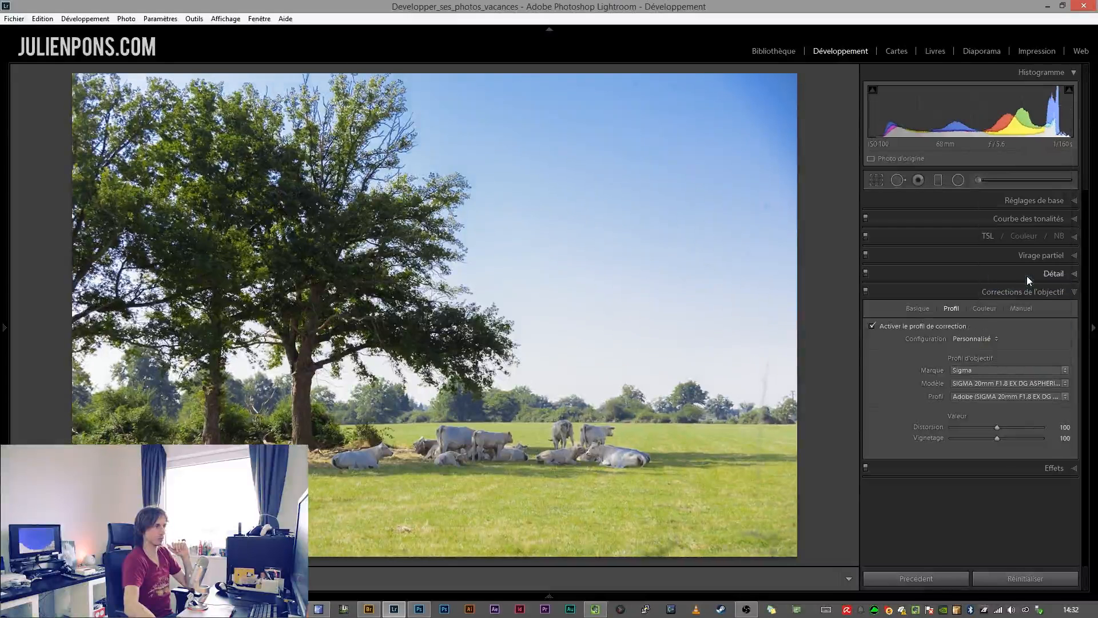
left_click(1021, 384)
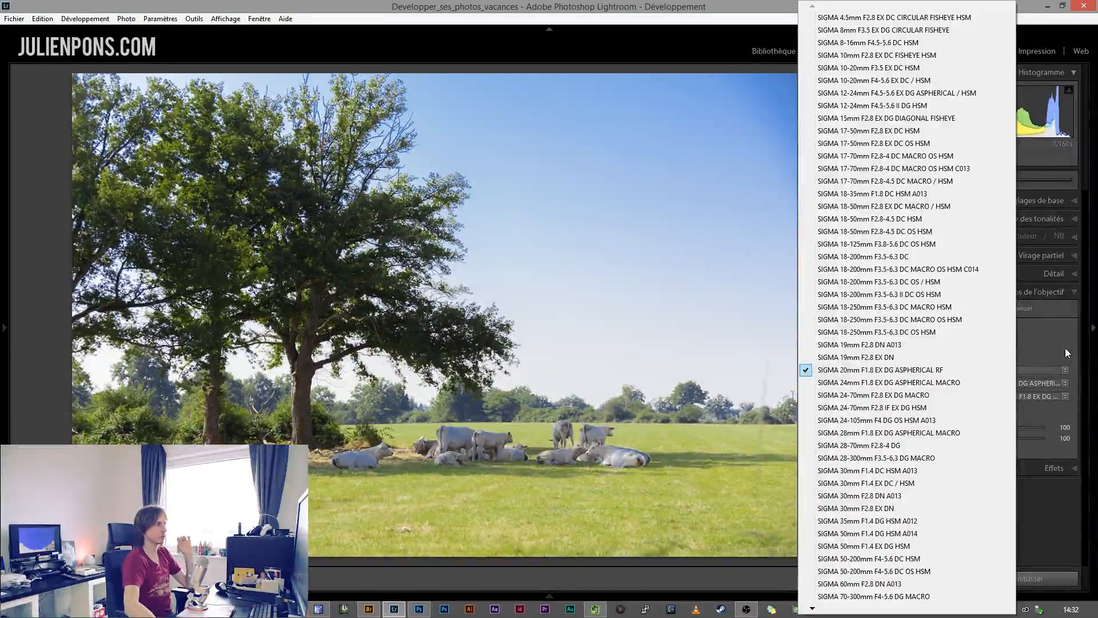
left_click(1068, 370)
left_click(1064, 370)
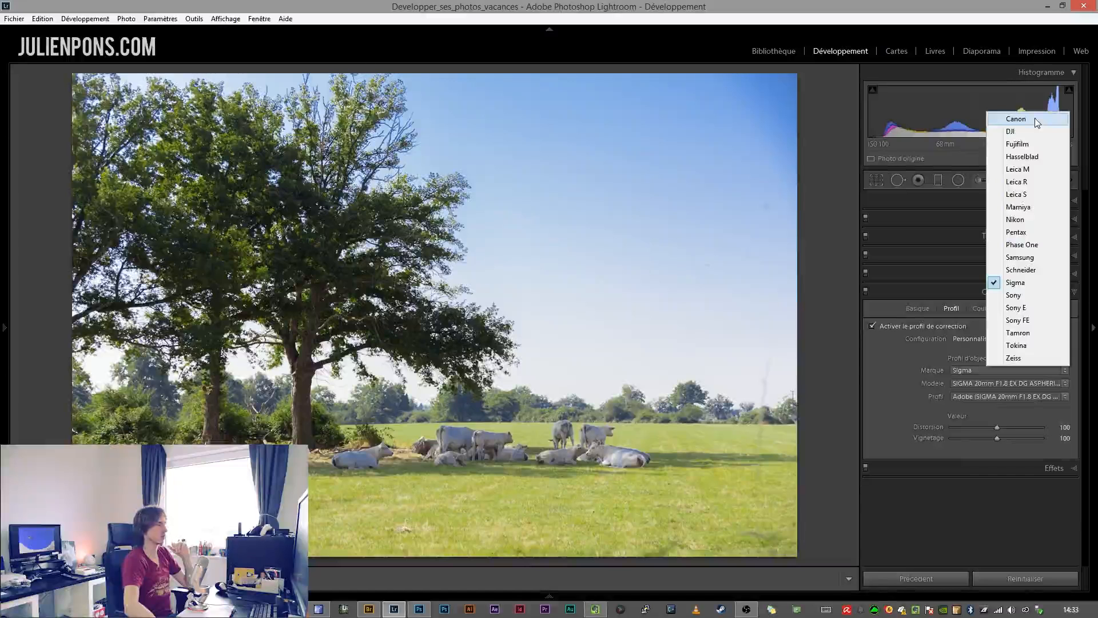
left_click(1020, 282)
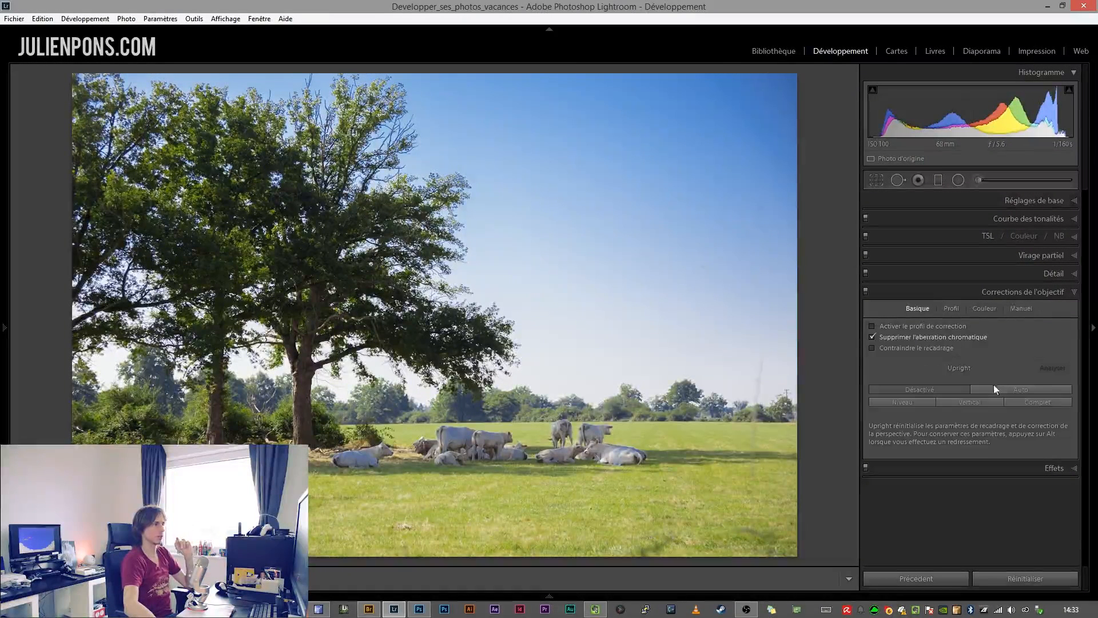
Try the automatic Upright correction, and set the manual lens Distorsion to -3
left_click(922, 336)
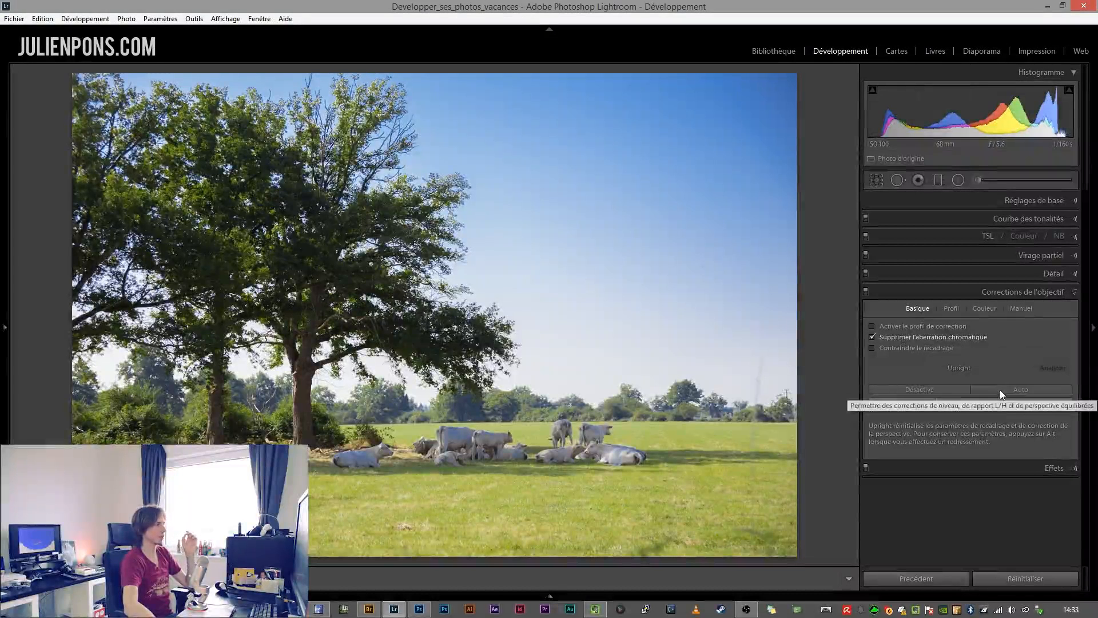
left_click(1000, 392)
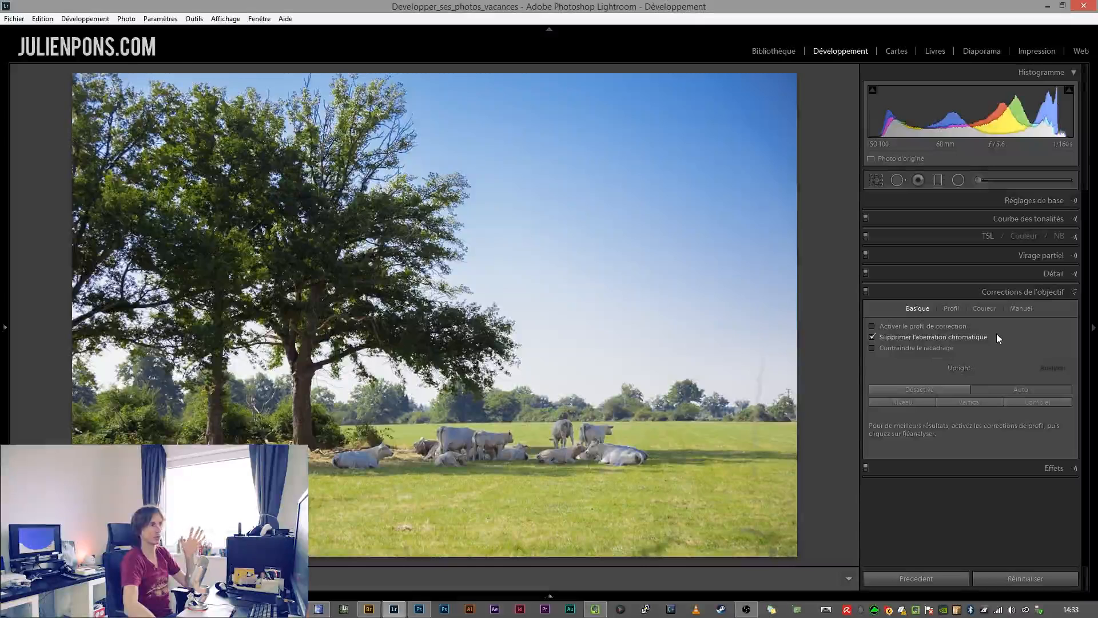
left_click(1020, 309)
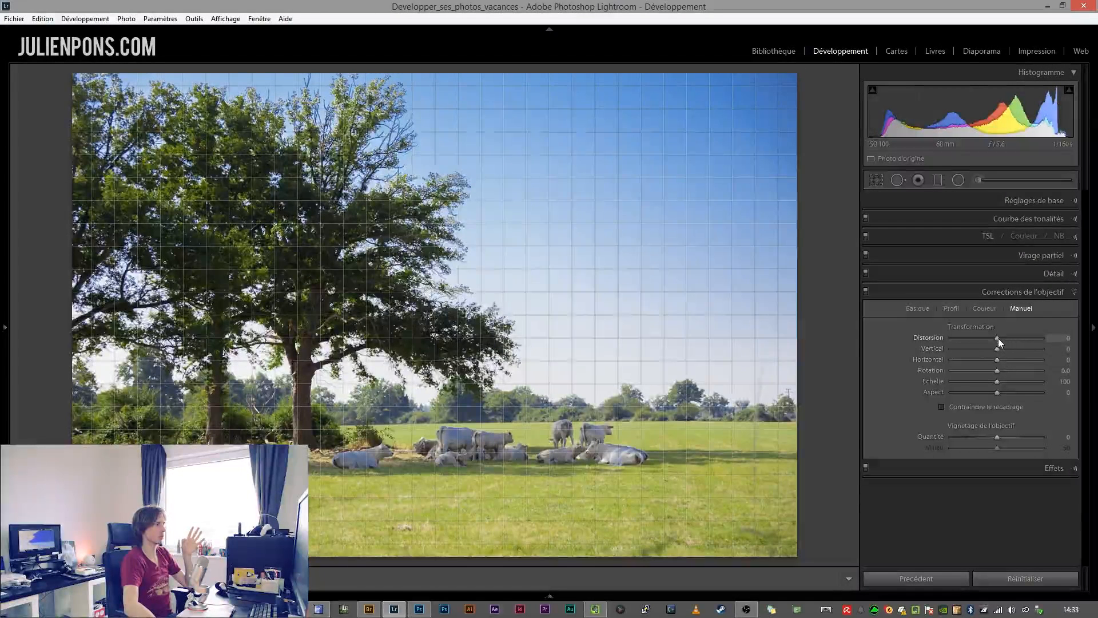
left_click_drag(998, 338, 997, 340)
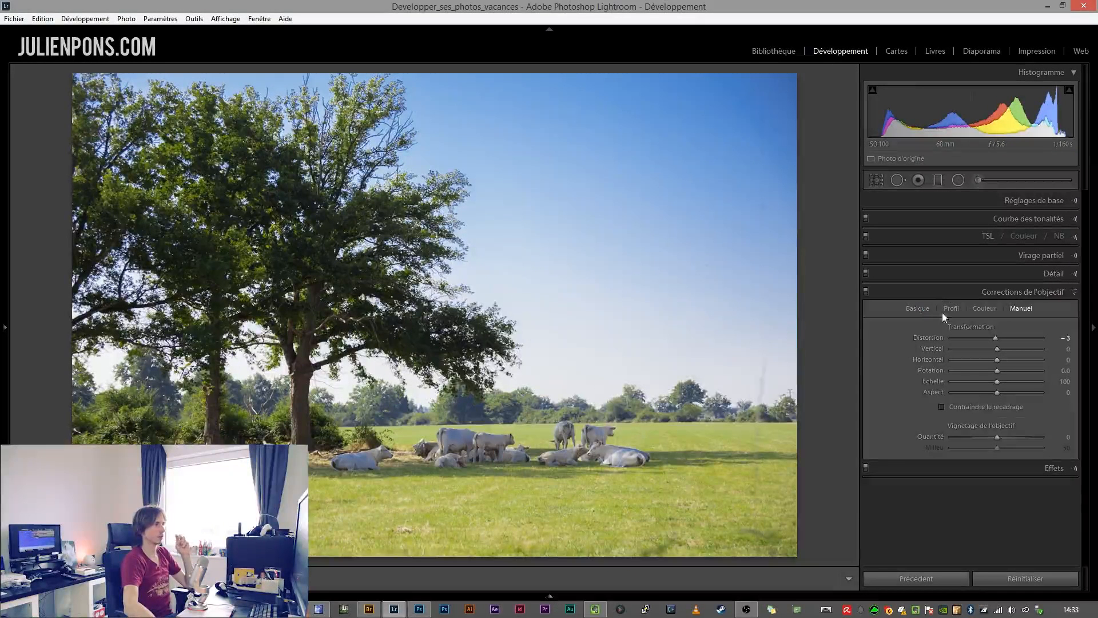
left_click(919, 308)
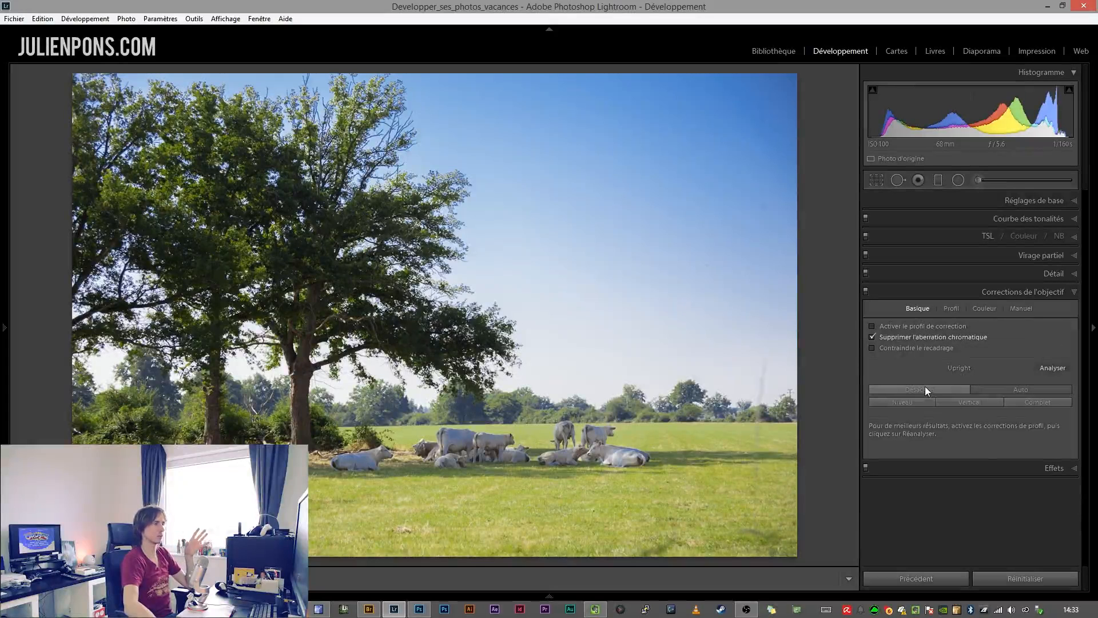
Set the Gain of the post-crop vignetting to +4 in the effects
left_click(1074, 294)
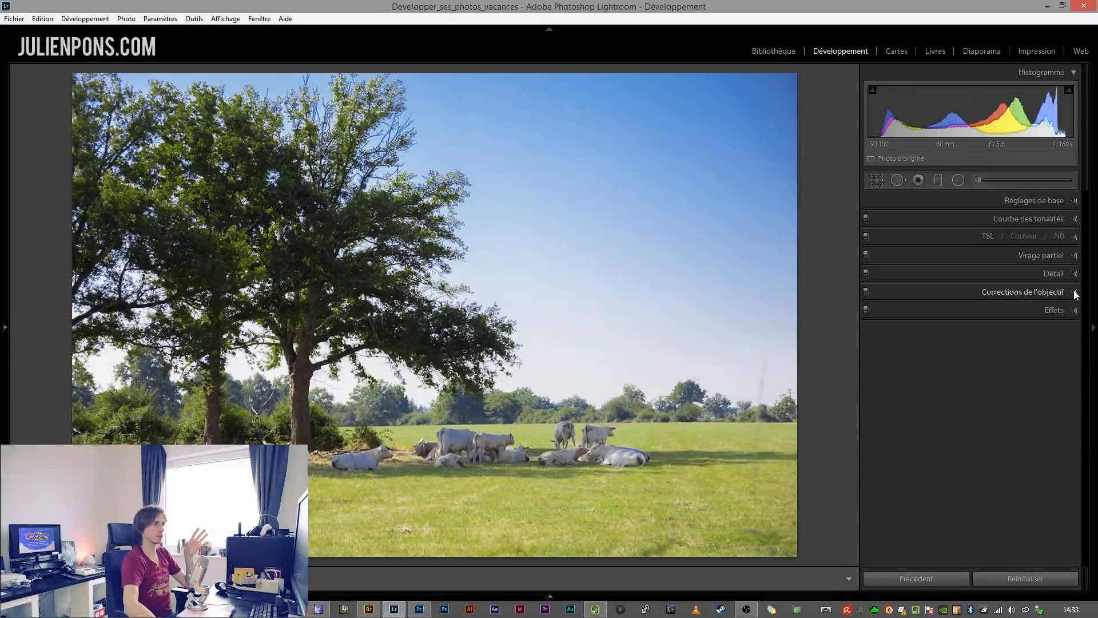
left_click(1073, 311)
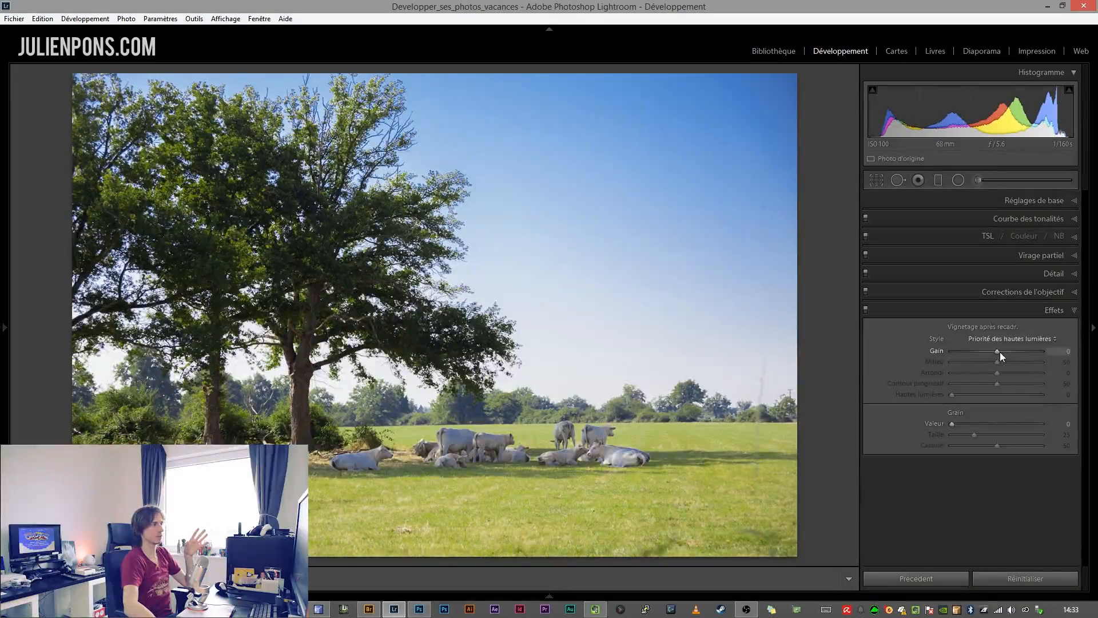
left_click_drag(999, 351, 1003, 352)
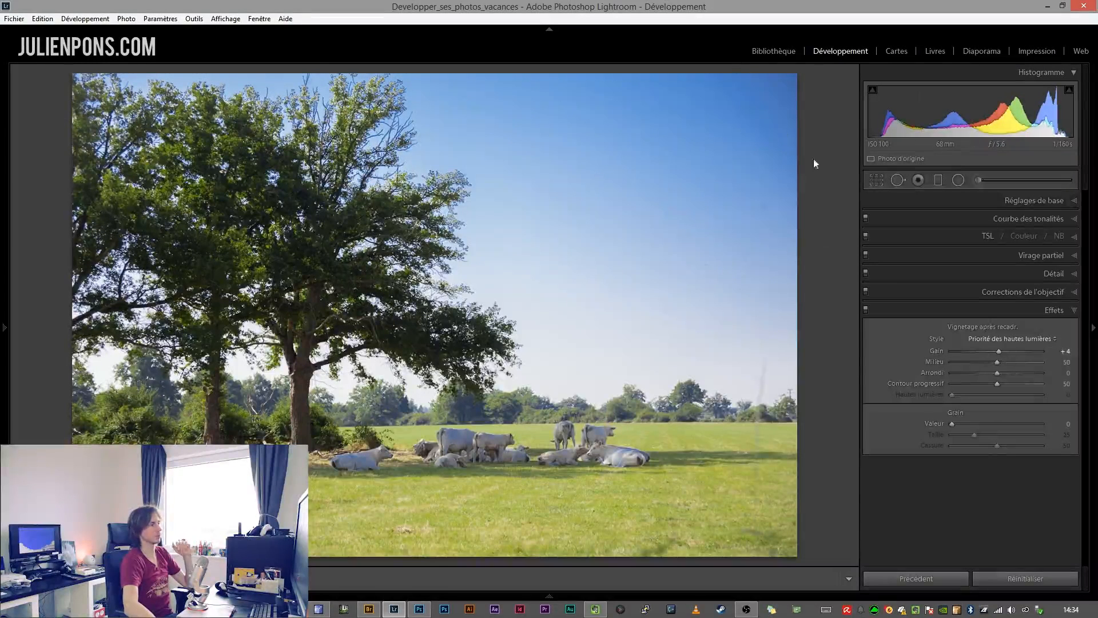
Reset the Gain of the post-crop vignetting to 0 and try a darker vignette at -18
left_click(1065, 351)
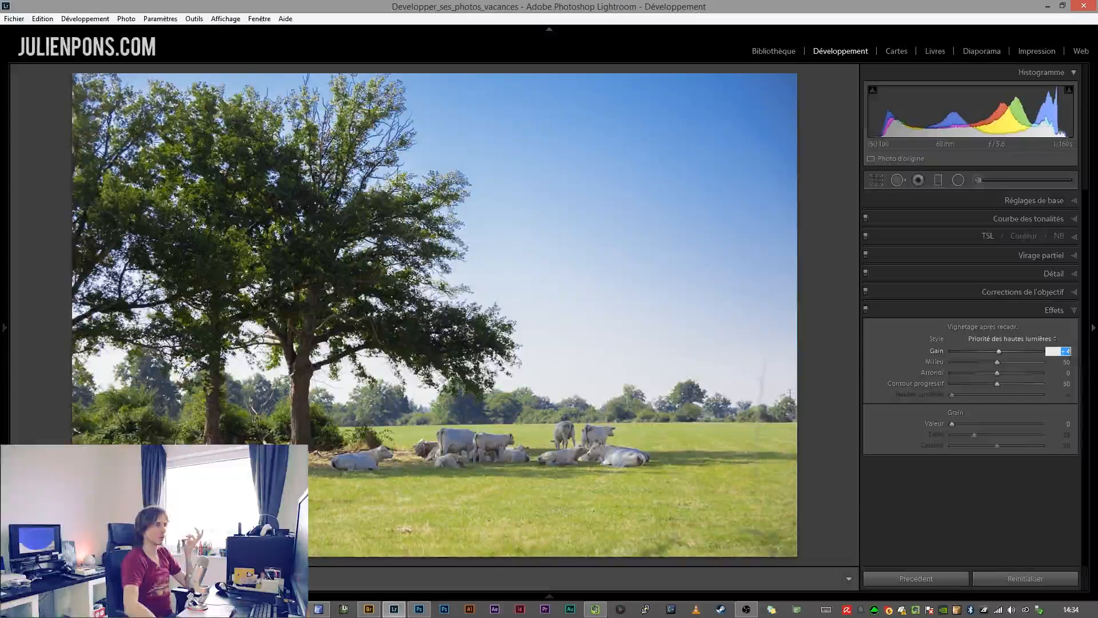
type("0")
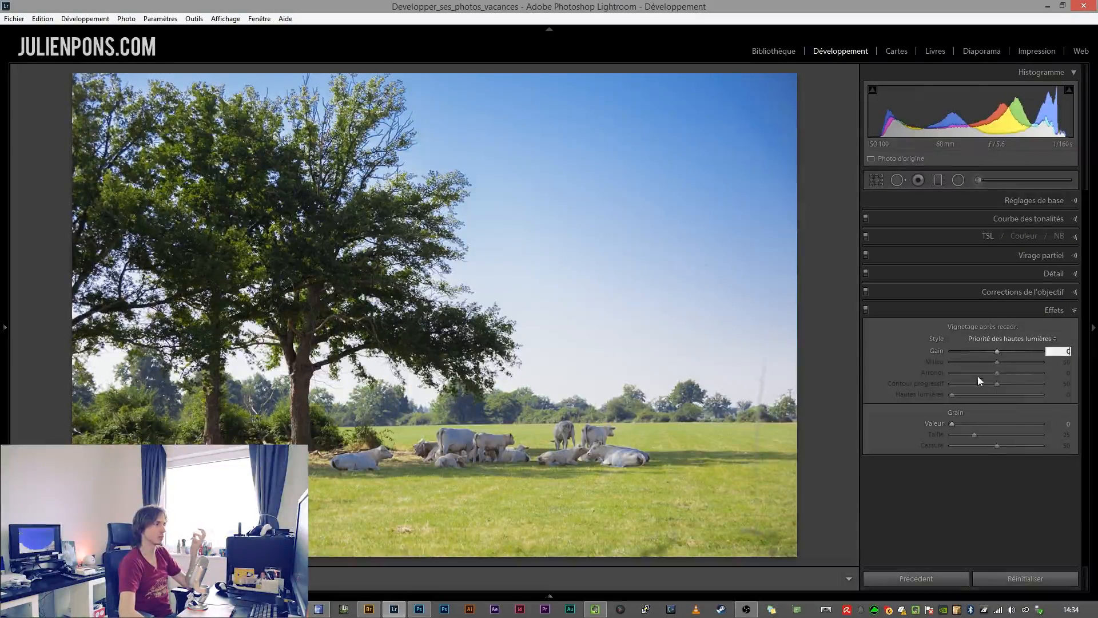
key("Return")
left_click(994, 350)
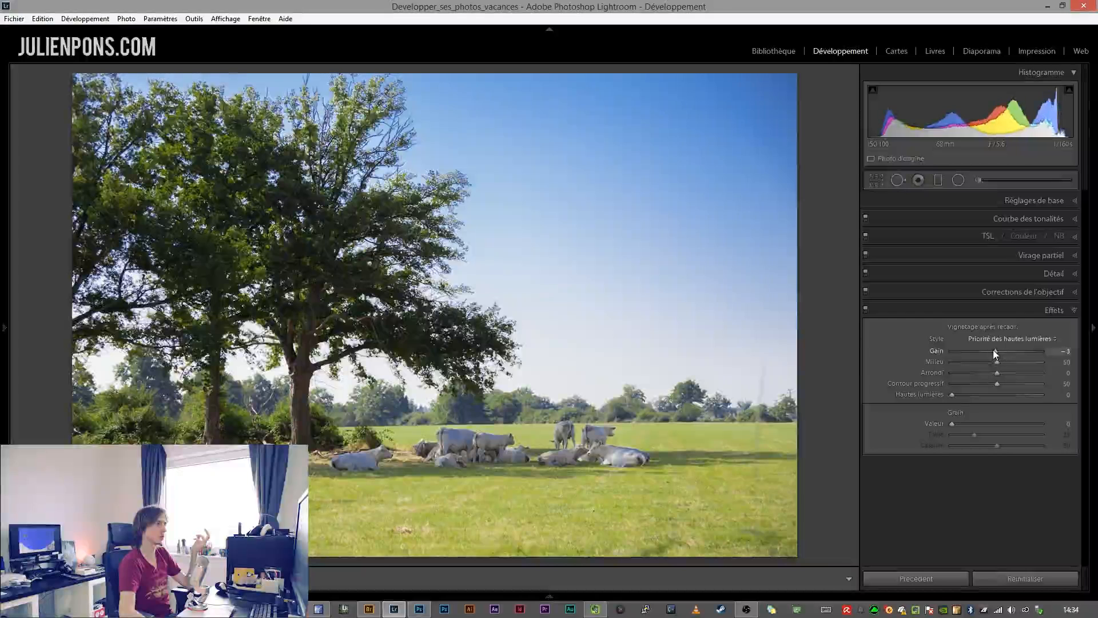
left_click_drag(992, 350, 986, 350)
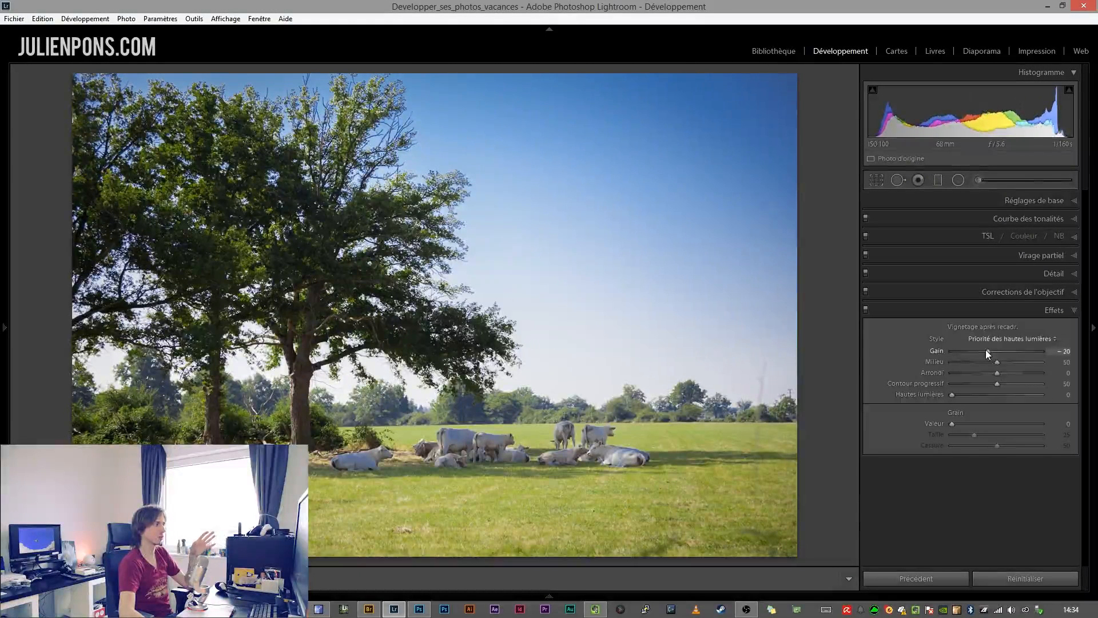
left_click_drag(985, 350, 985, 350)
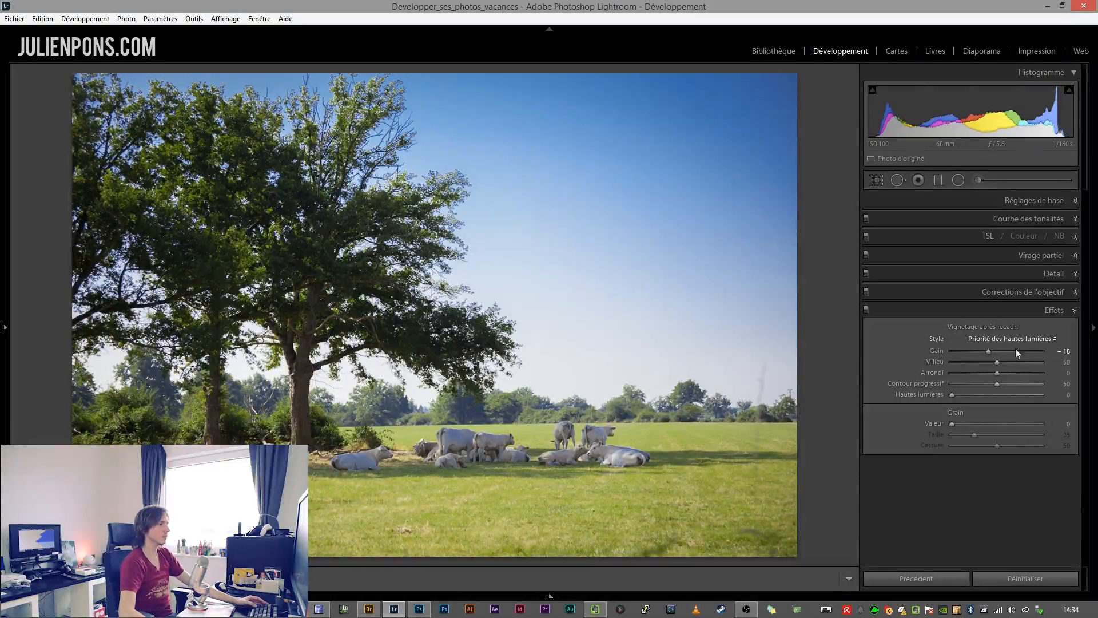
Try a brighter vignetting Gain of +8 and a darker one of -25
left_click(996, 351)
left_click_drag(997, 351, 1000, 352)
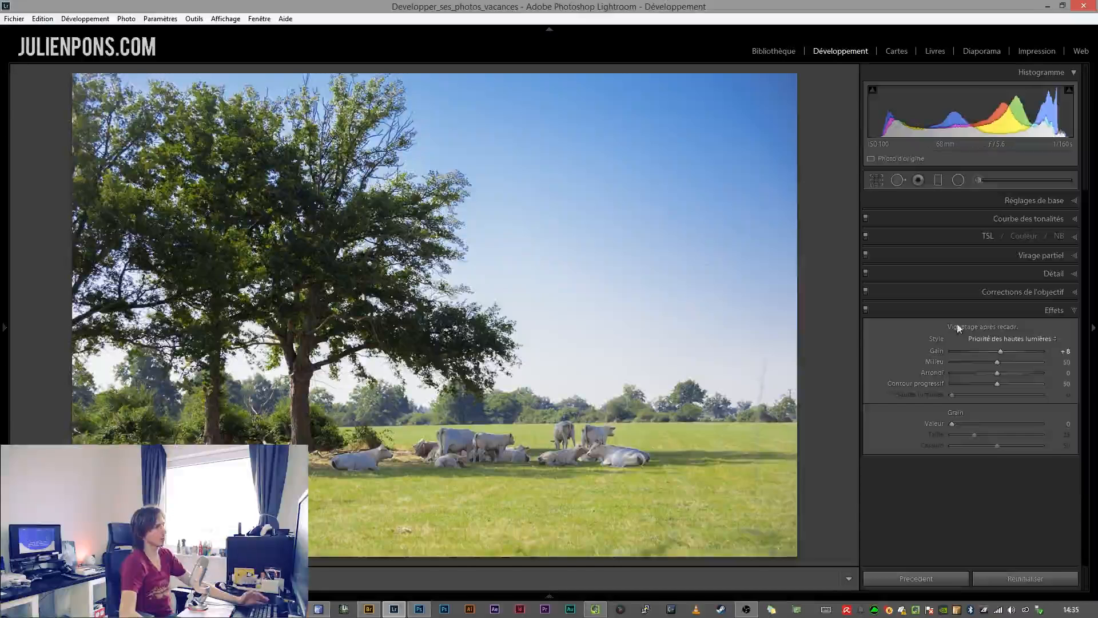
left_click_drag(1000, 351, 986, 351)
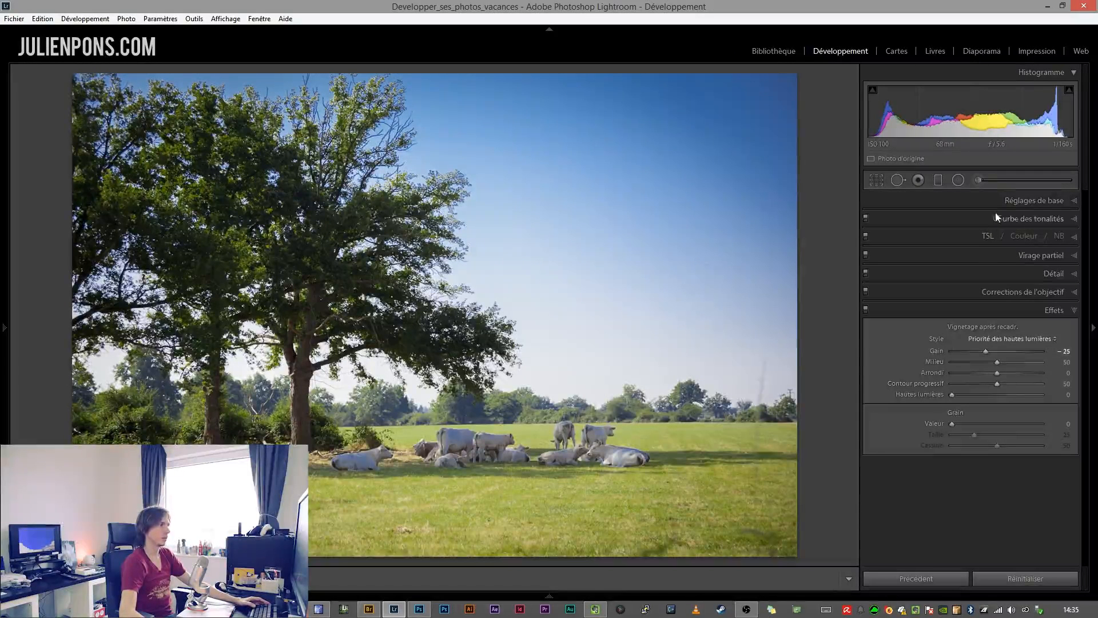
Try raising the shadow end of the Bleu channel's tone curve
left_click(1079, 218)
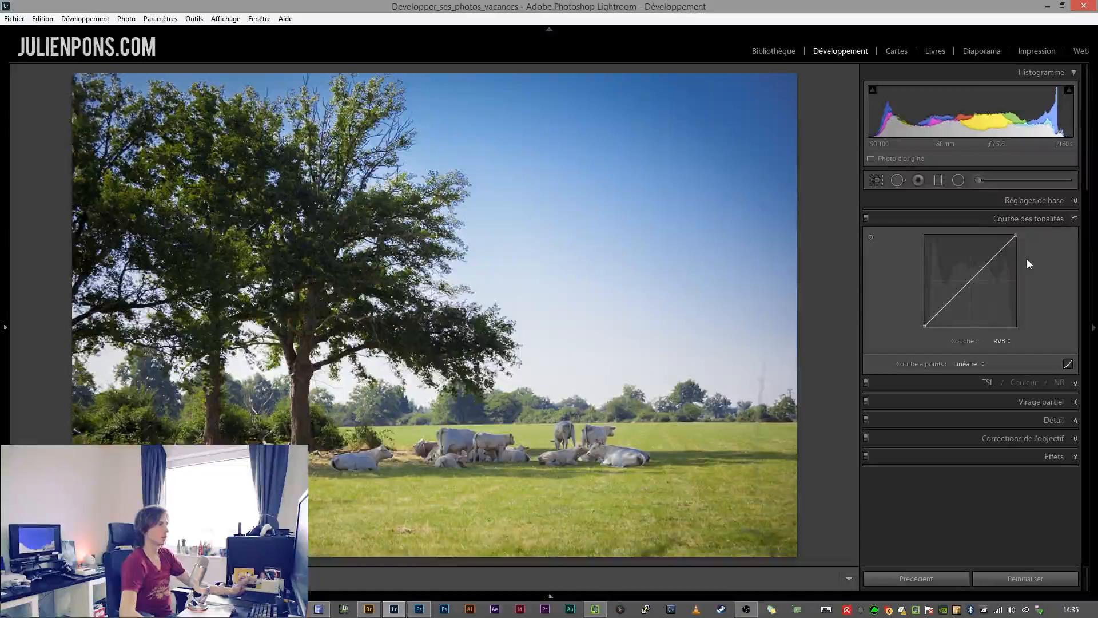
left_click(1002, 341)
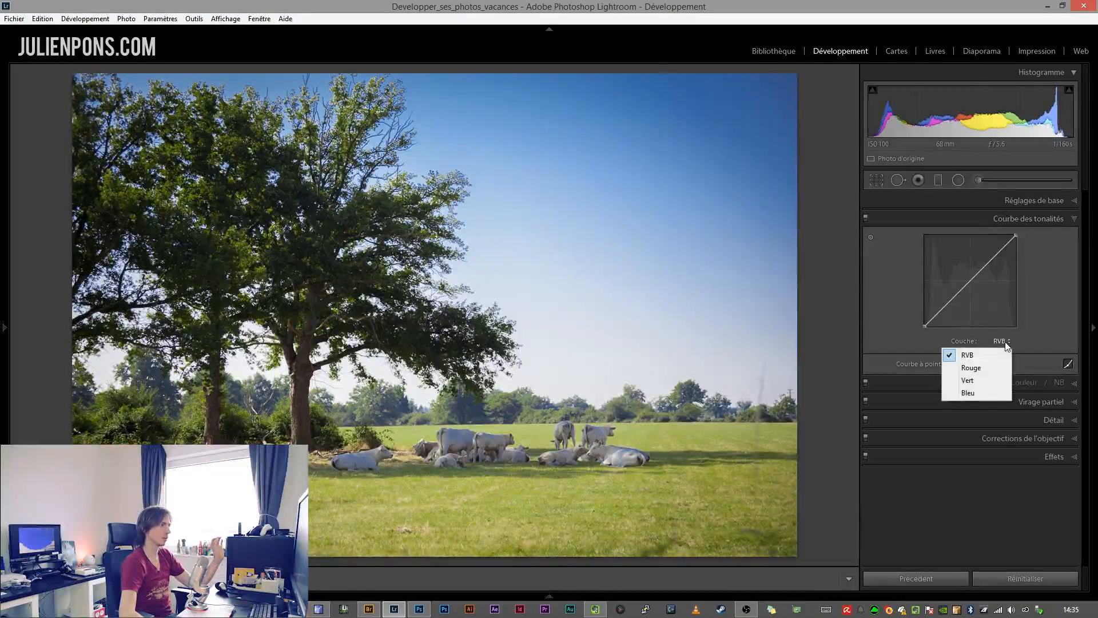
left_click(992, 393)
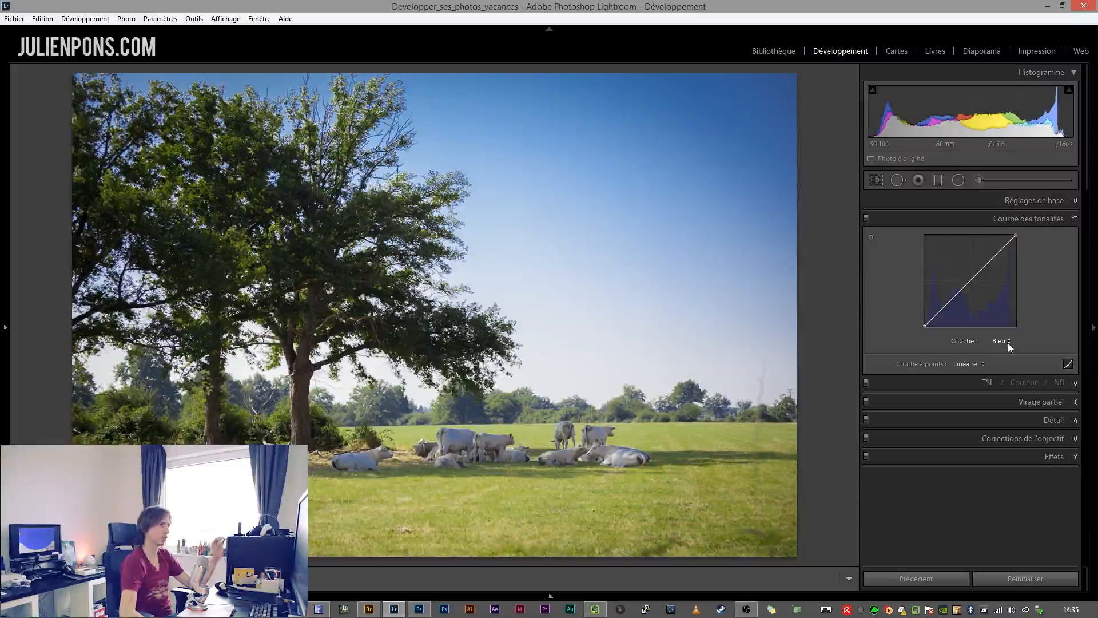
mouse_move(925, 326)
left_mouse_down()
mouse_move(911, 315)
mouse_move(927, 313)
left_mouse_up()
double_click(924, 315)
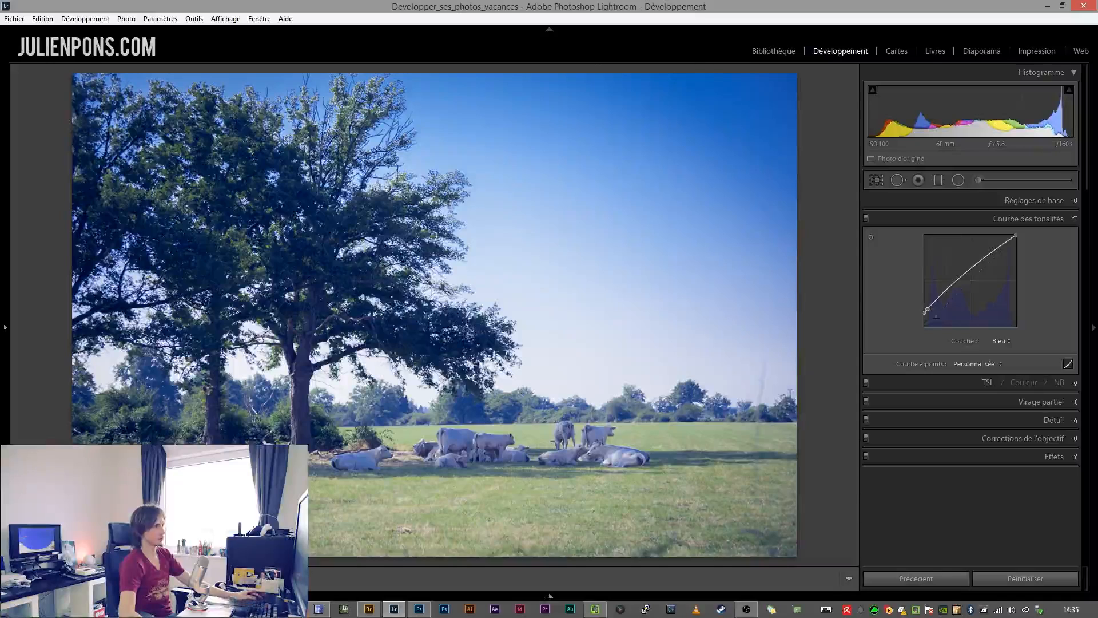
Undo the raised Bleu curve, try a slighter shadow lift, and reset the curve to Linéaire
key("super")
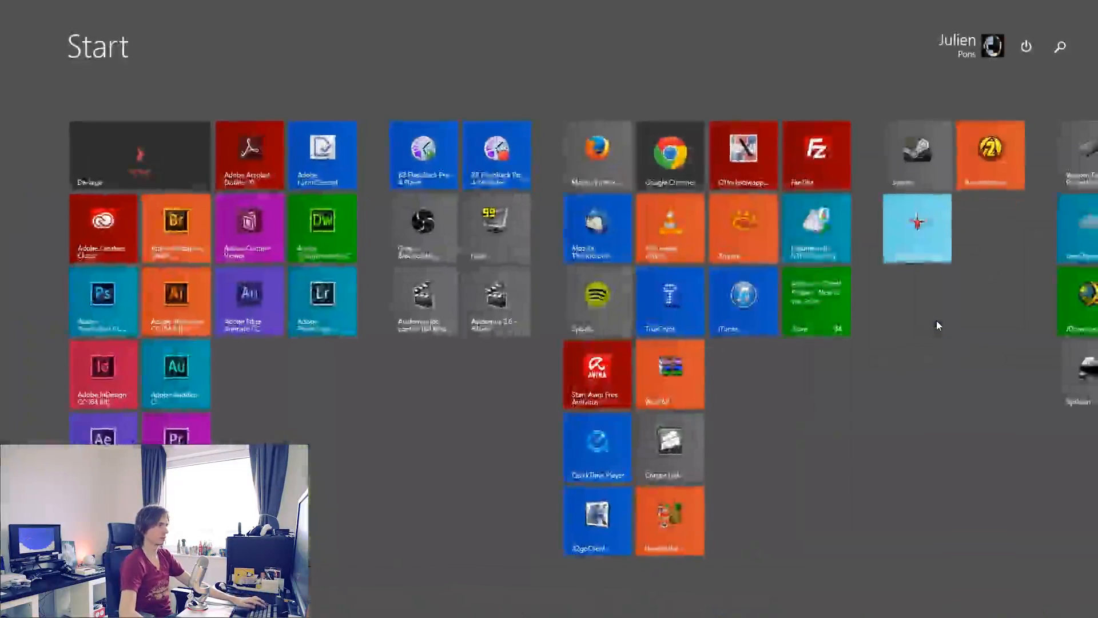
key("super")
key("ctrl+z")
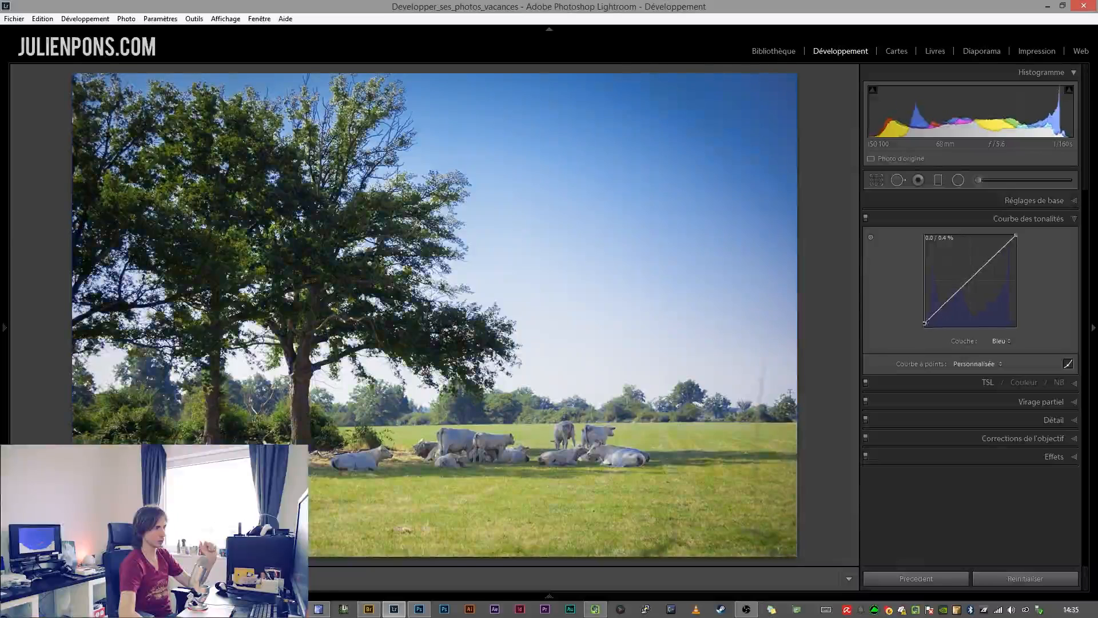
left_click_drag(924, 312, 924, 320)
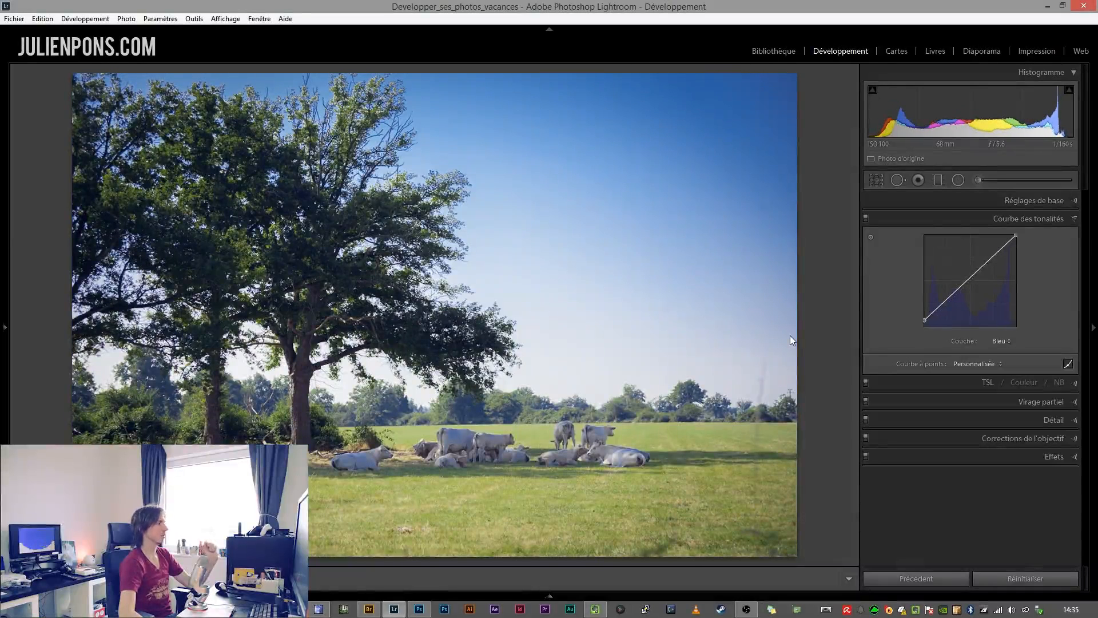
double_click(924, 320)
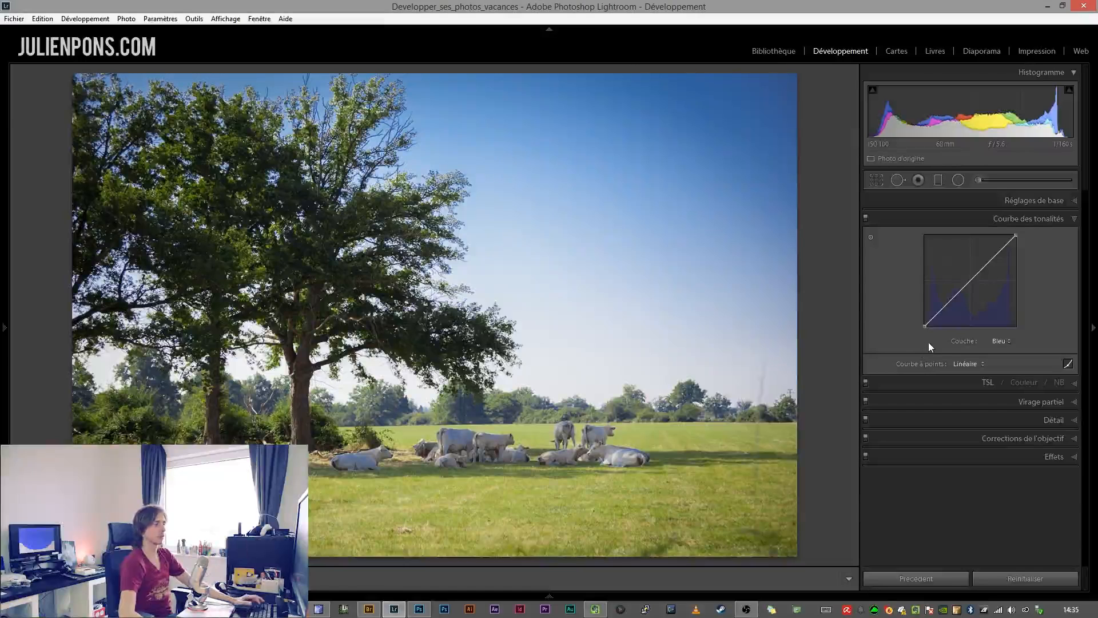
Set the Gain of the post-crop vignetting to +6 in the effects
left_click(1075, 220)
left_click(1072, 293)
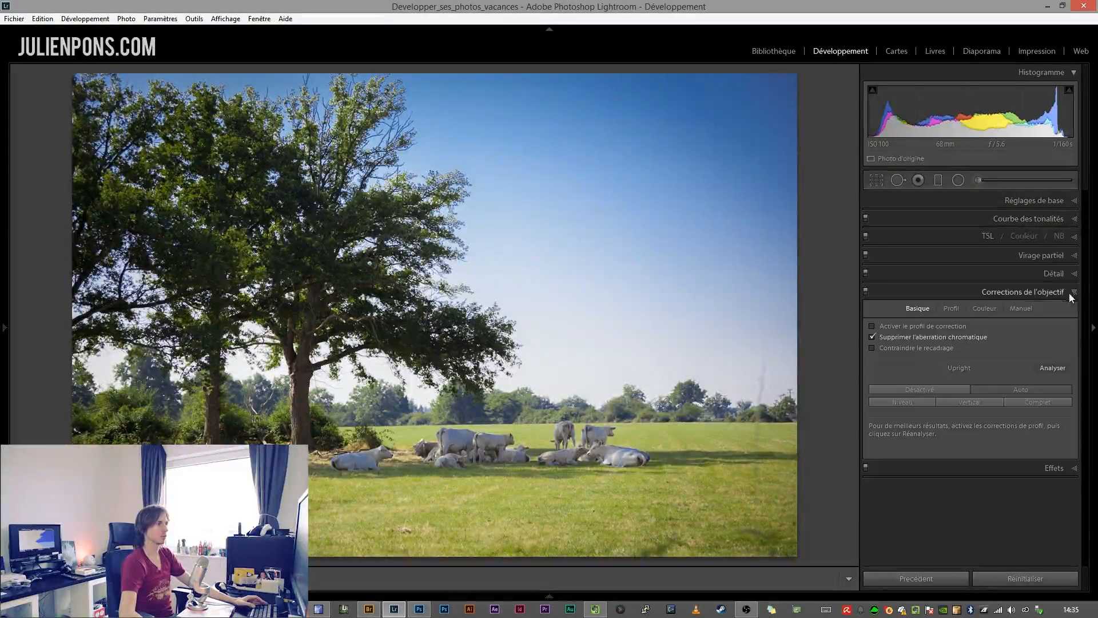
left_click(1071, 466)
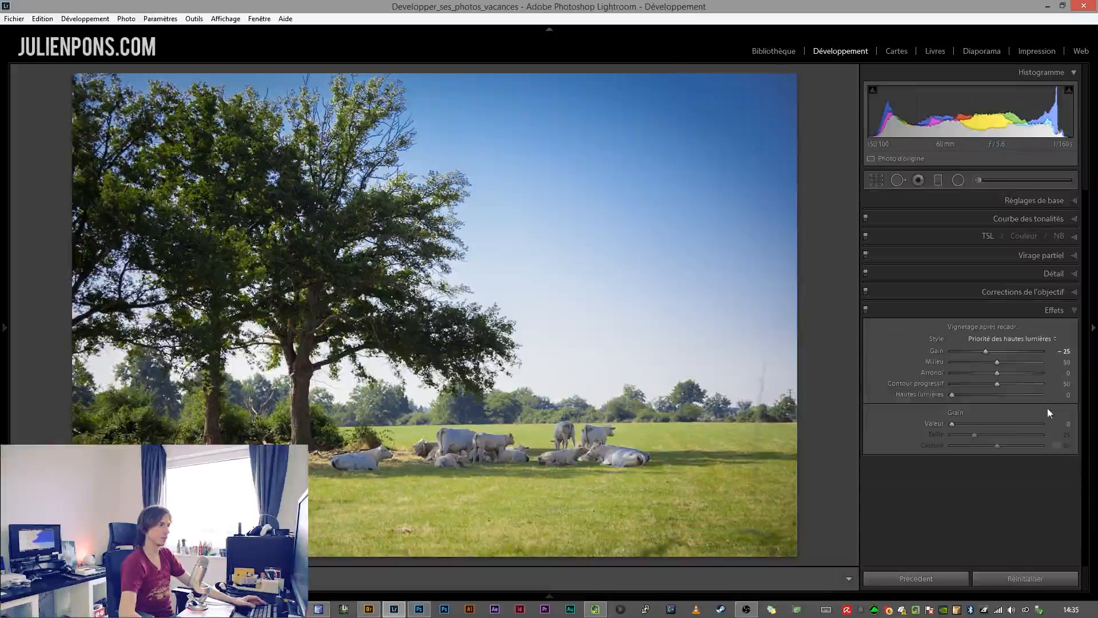
left_click_drag(1002, 351, 1002, 352)
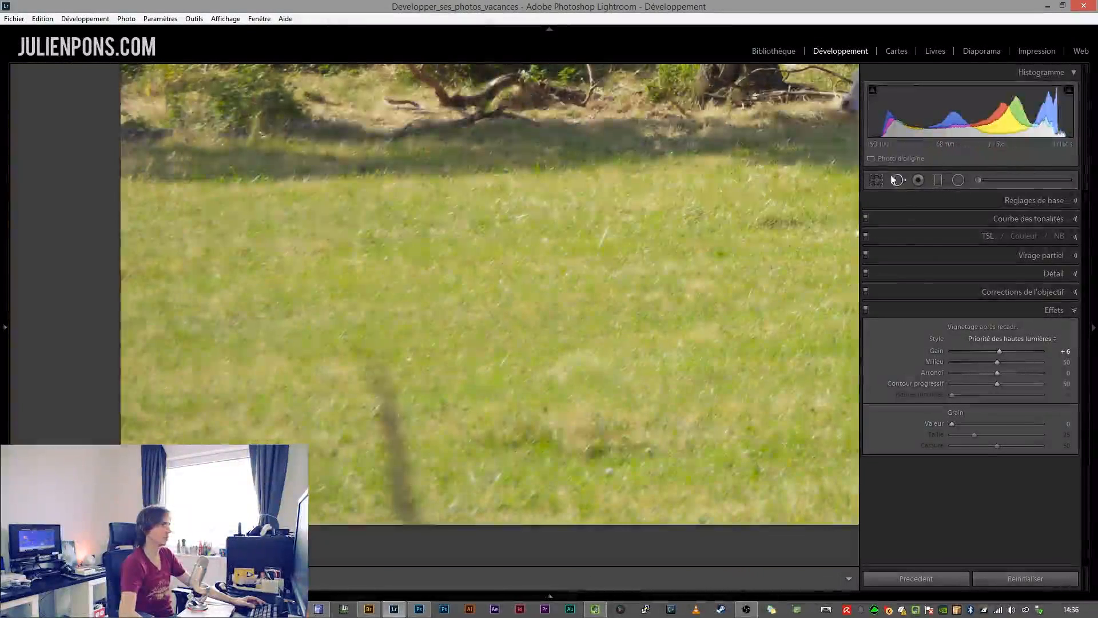
Heal the dark mark in the lower-left grass with Contour progressif 18, and move the source patch closer to it
left_click(897, 179)
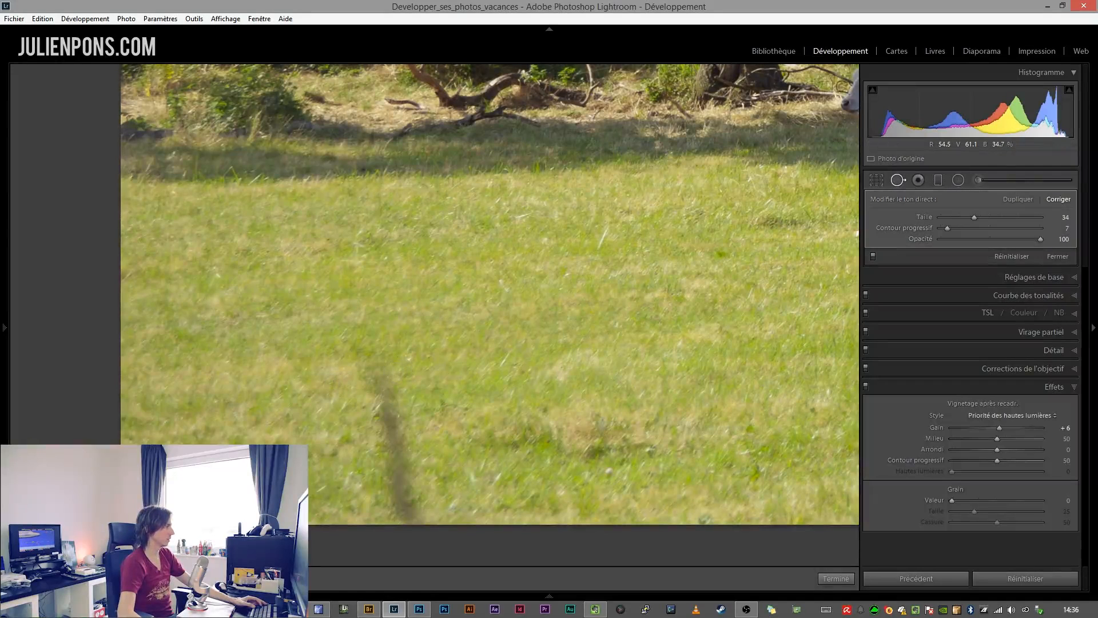
left_click(235, 392)
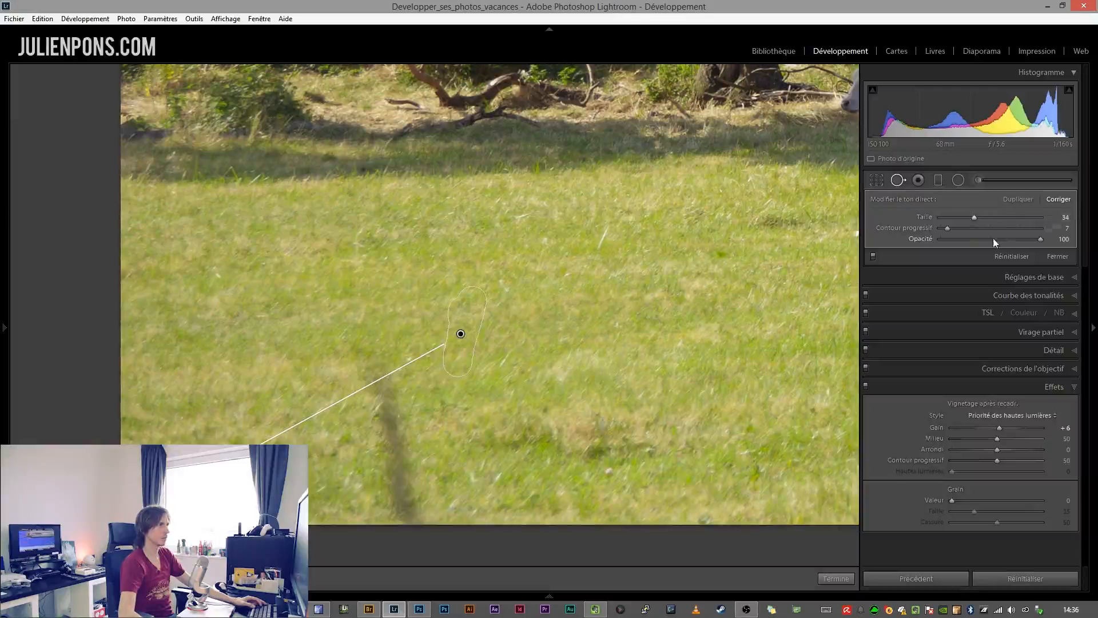
key("Up")
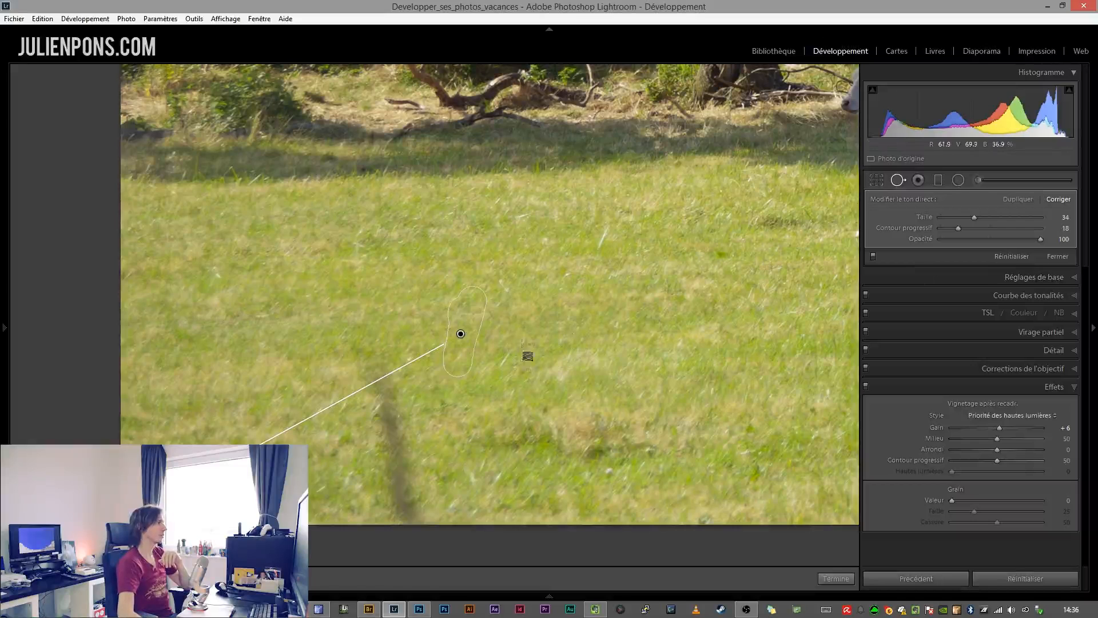
left_click_drag(461, 334, 246, 415)
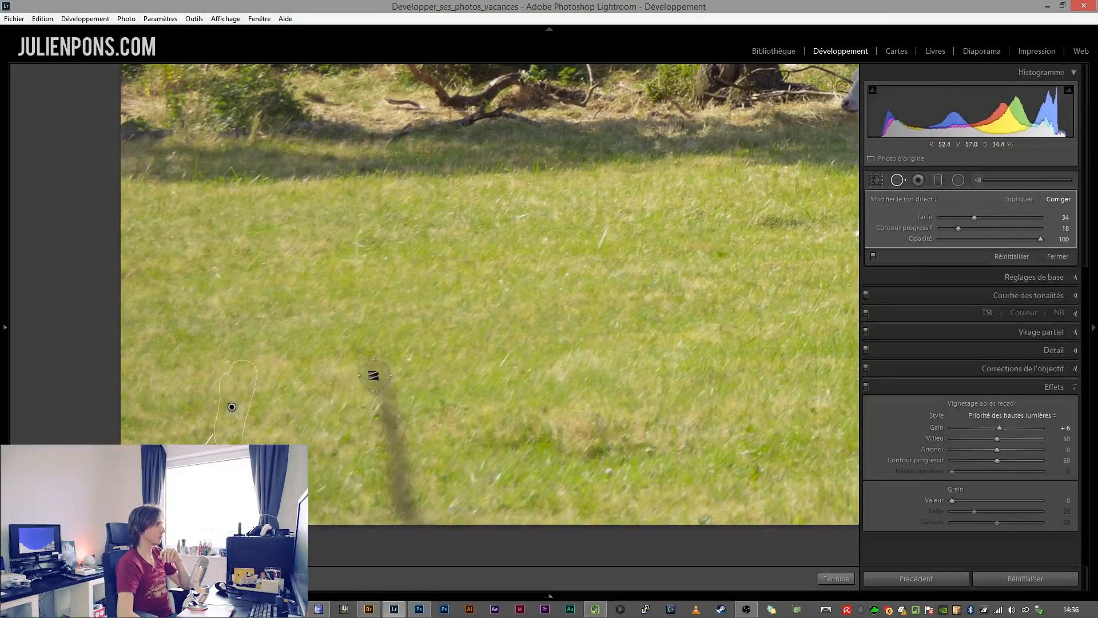
Enlarge the healing brush to size 39, paint over the blurred dark stalk in the grass, and close spot removal
scroll(372, 375, "up", 3)
mouse_move(372, 373)
left_mouse_down()
mouse_move(399, 512)
mouse_move(413, 520)
mouse_move(378, 356)
left_mouse_up()
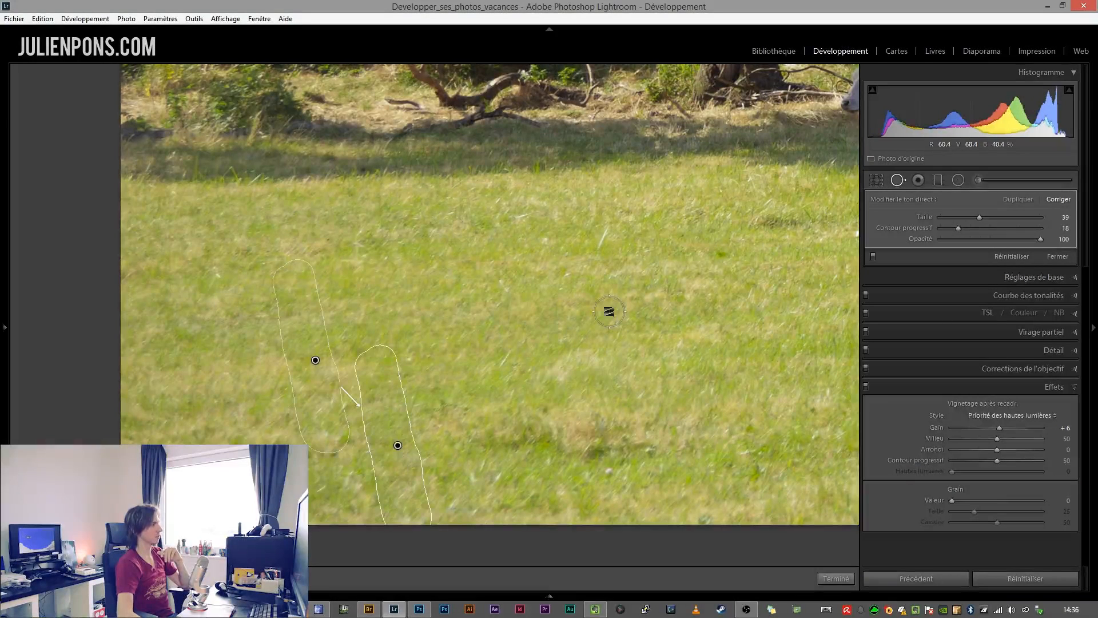
left_click(889, 181)
Heal the dark vertical stalk in the grass below the lying cows, and shift its source patch sideways onto clean grass
left_click_drag(711, 372, 426, 377)
left_click_drag(549, 351, 380, 343)
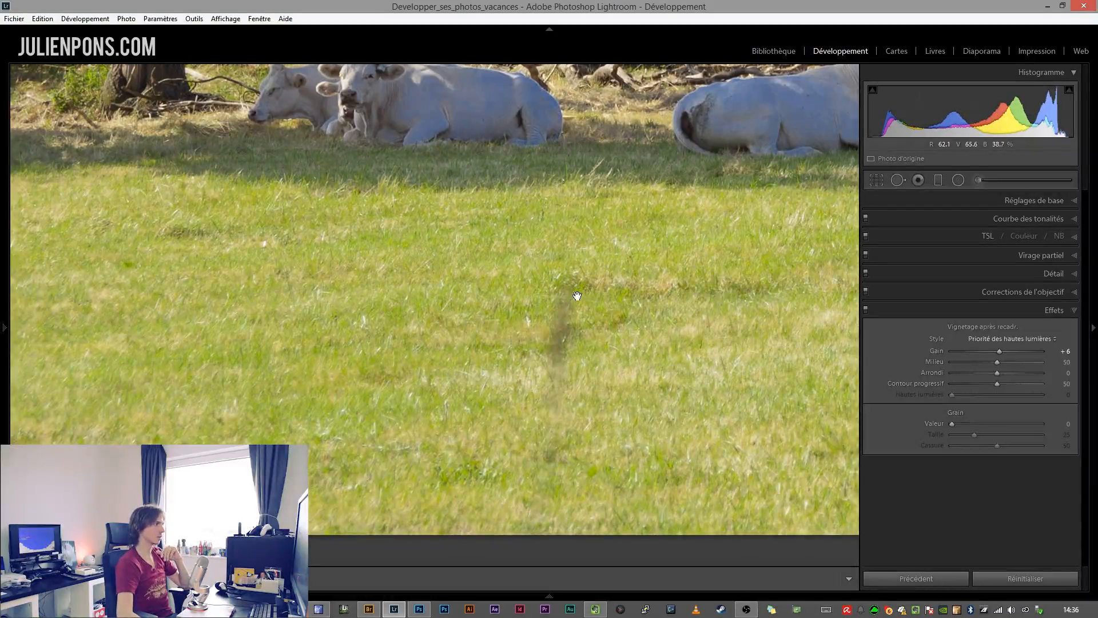
key("q")
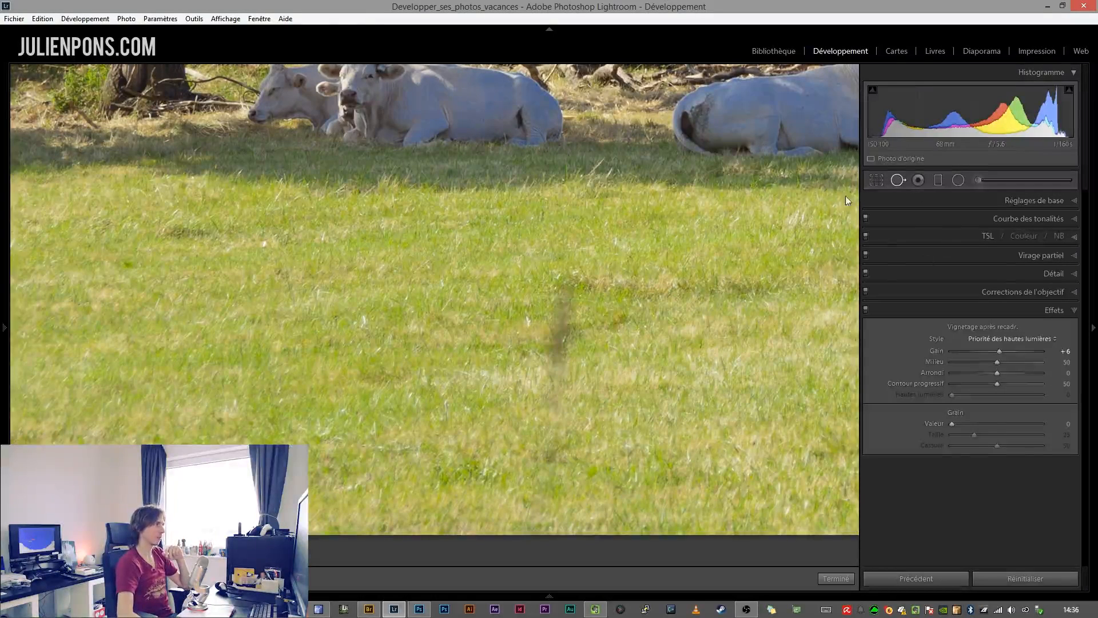
left_click_drag(565, 280, 555, 532)
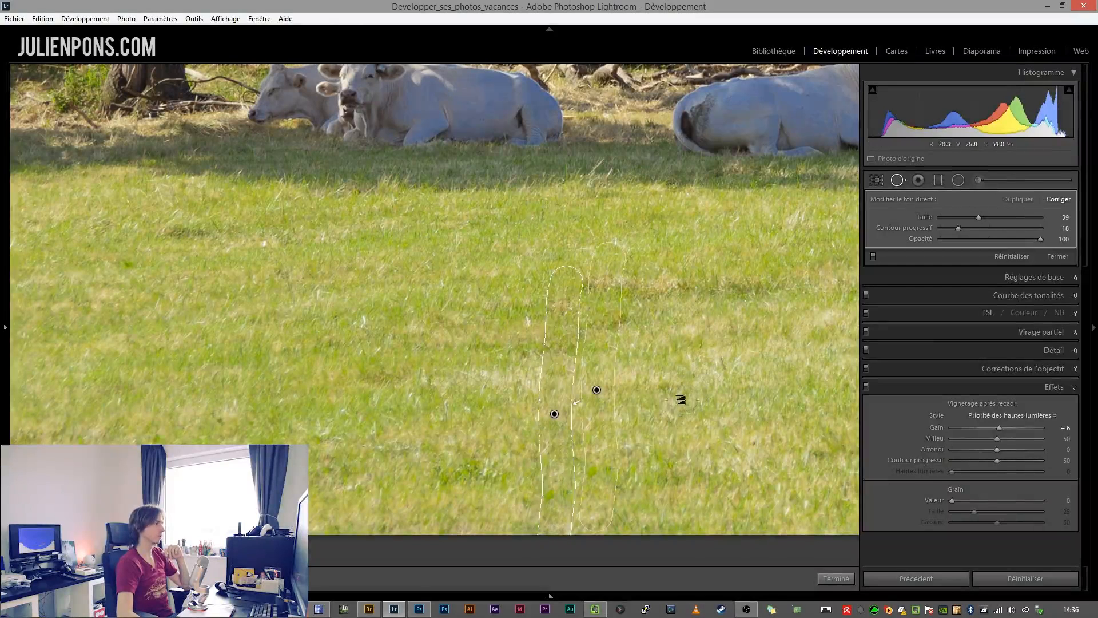
left_click_drag(601, 355, 622, 373)
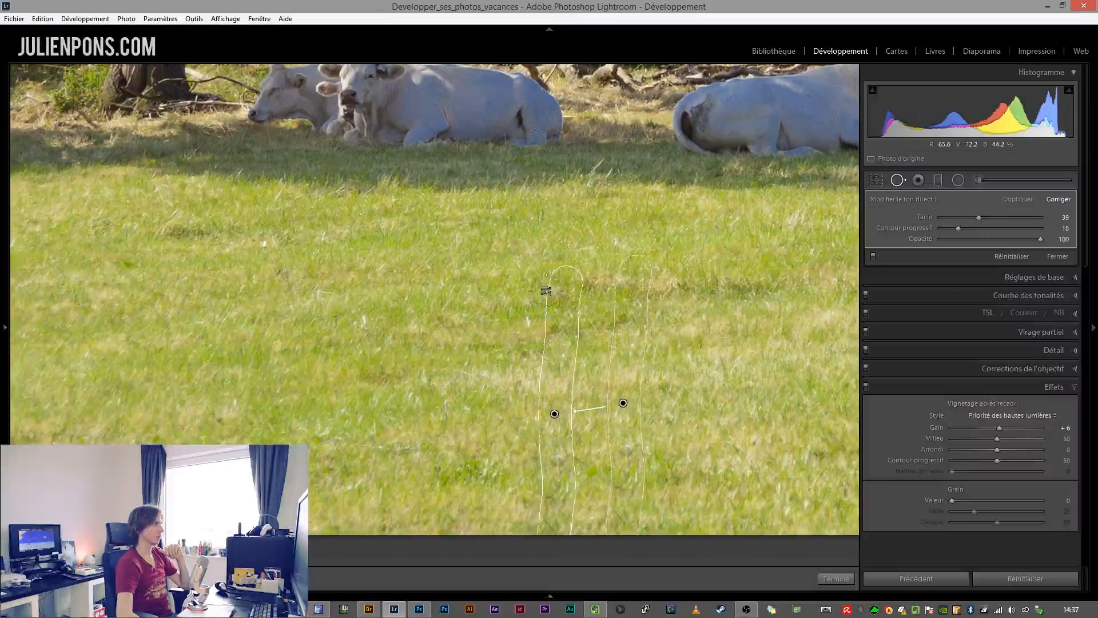
Heal the residue at the upper end of the repaired stalk with Opacité 76, and finish the spot removal
left_click_drag(546, 291, 565, 299)
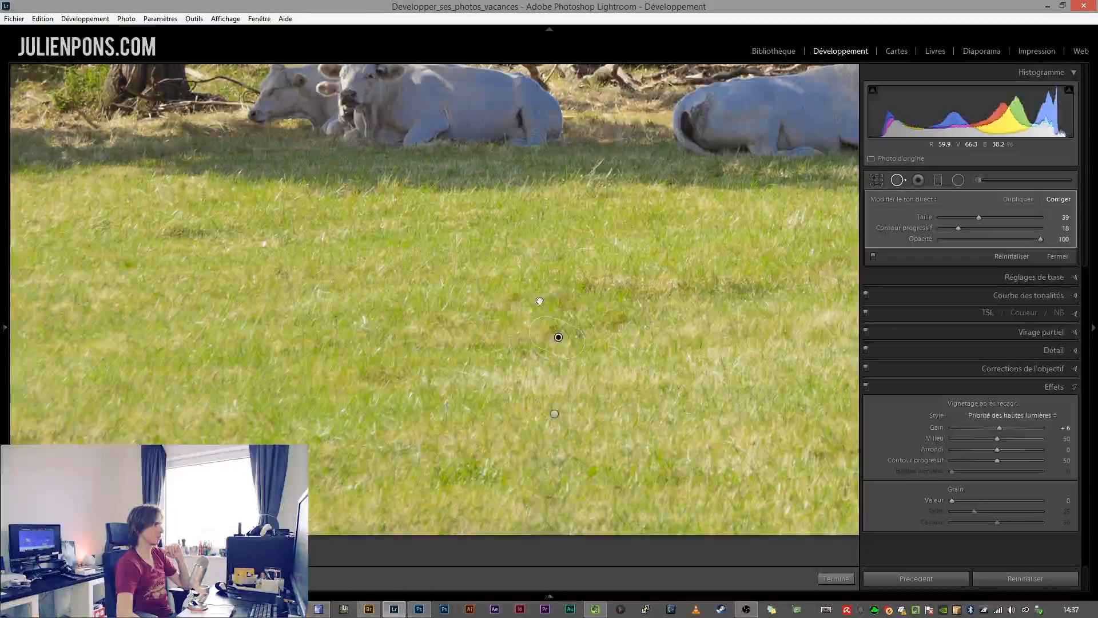
left_click_drag(560, 304, 541, 304)
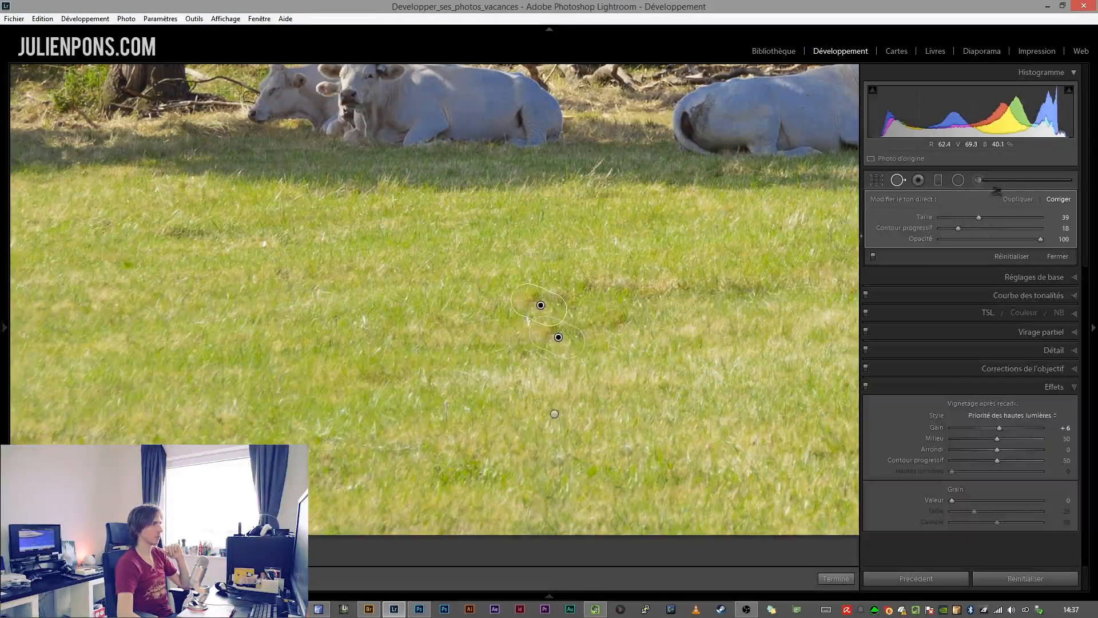
left_click_drag(971, 237, 1014, 239)
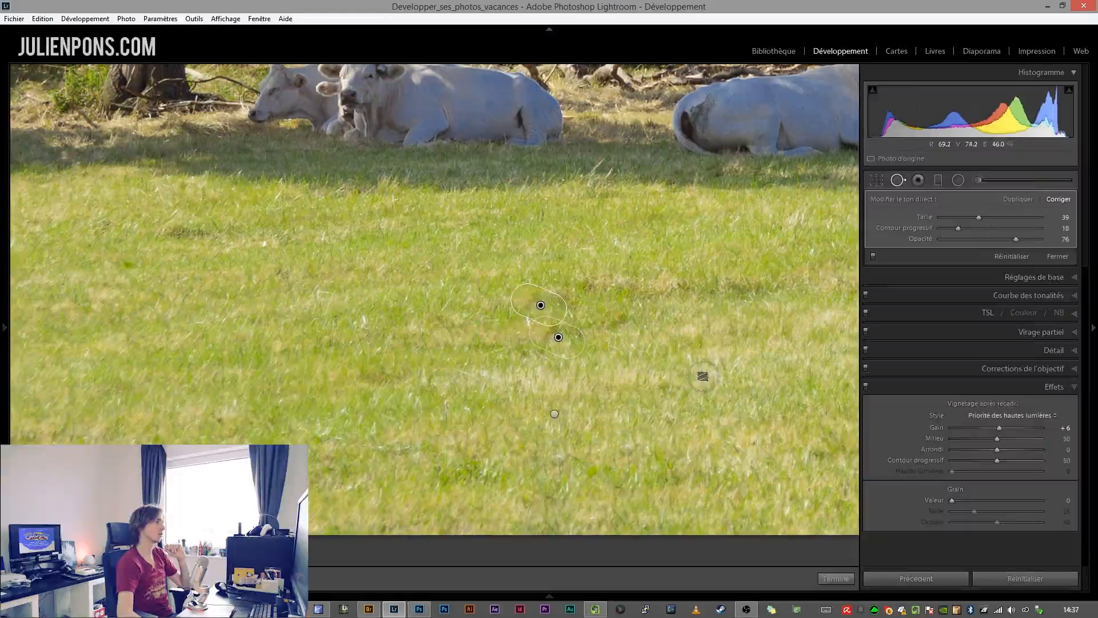
left_click(835, 578)
Examine the foreground grass along the photo's lower edge up close for remaining dark stalks
left_click_drag(711, 380, 537, 380)
left_click(538, 381)
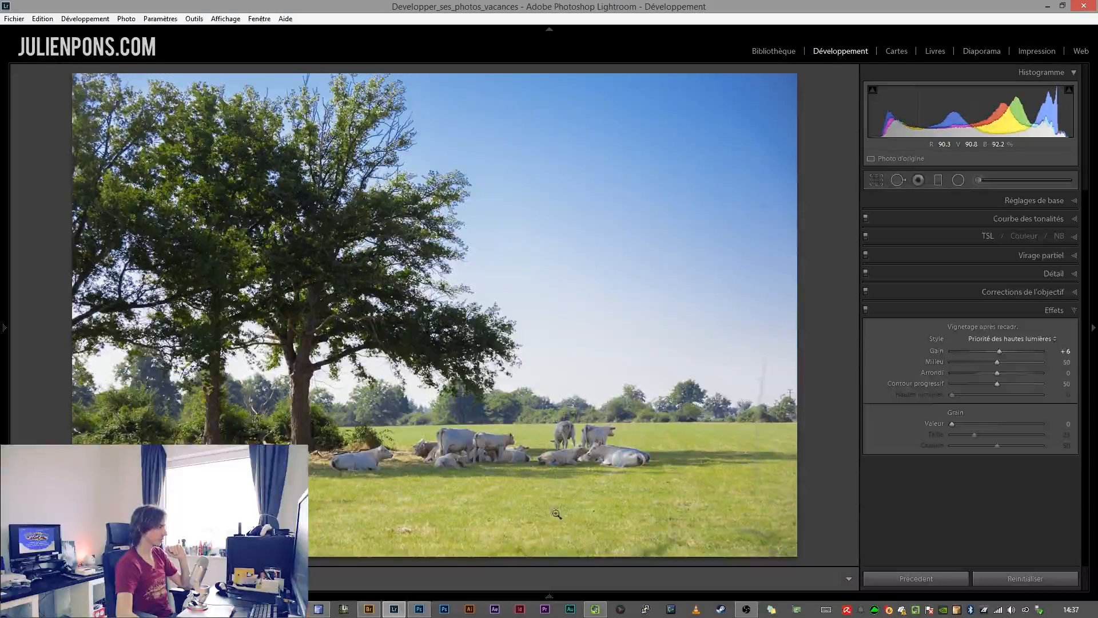
left_click(546, 550)
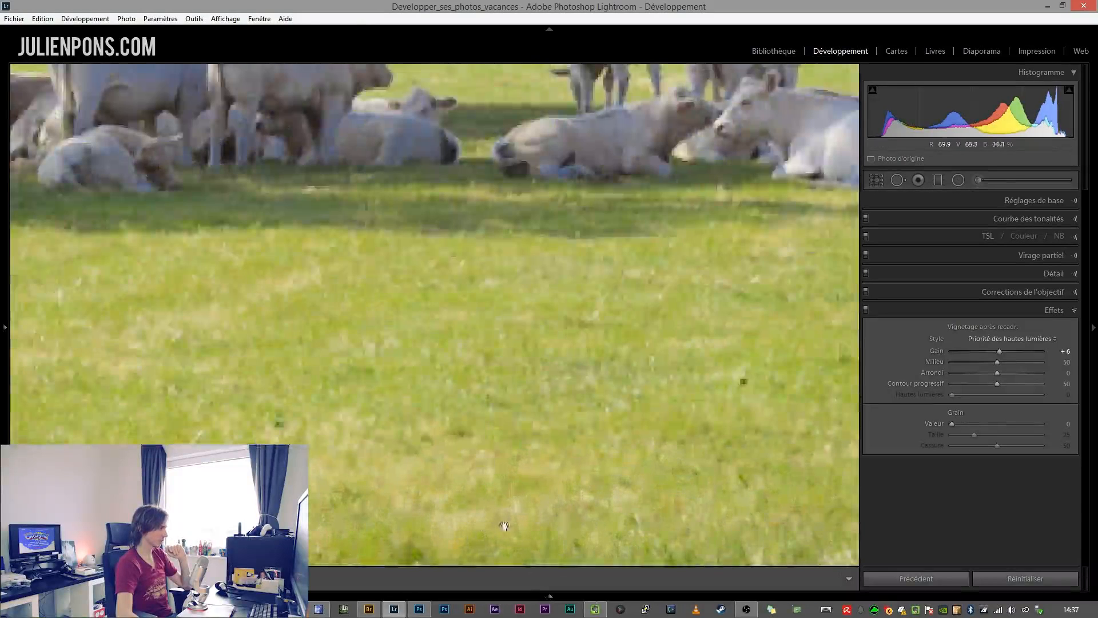
left_click(616, 467)
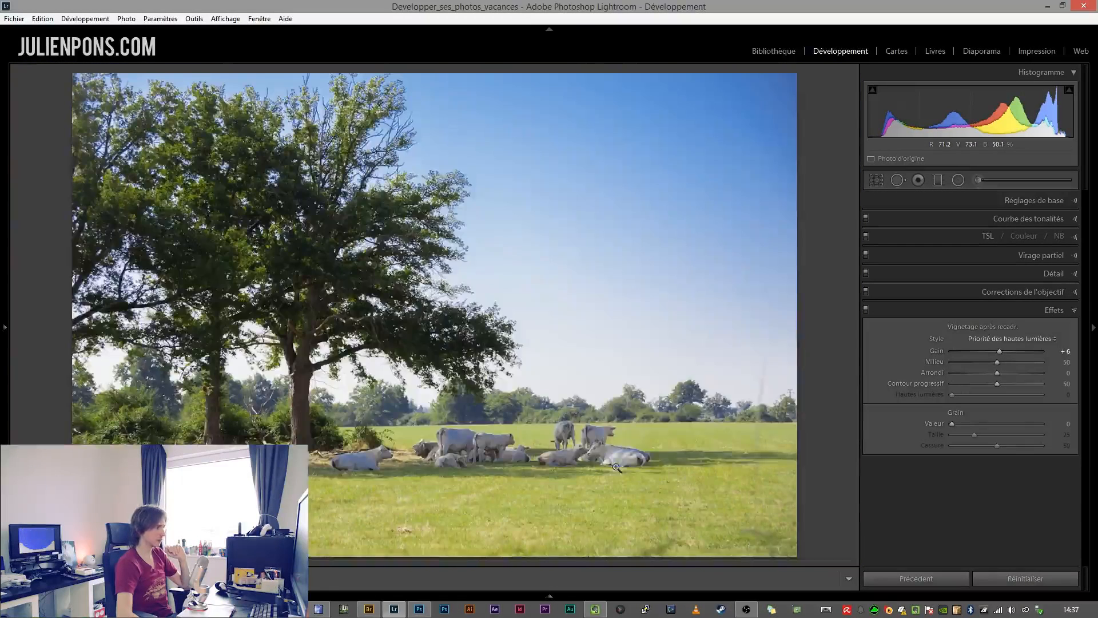
left_click(689, 546)
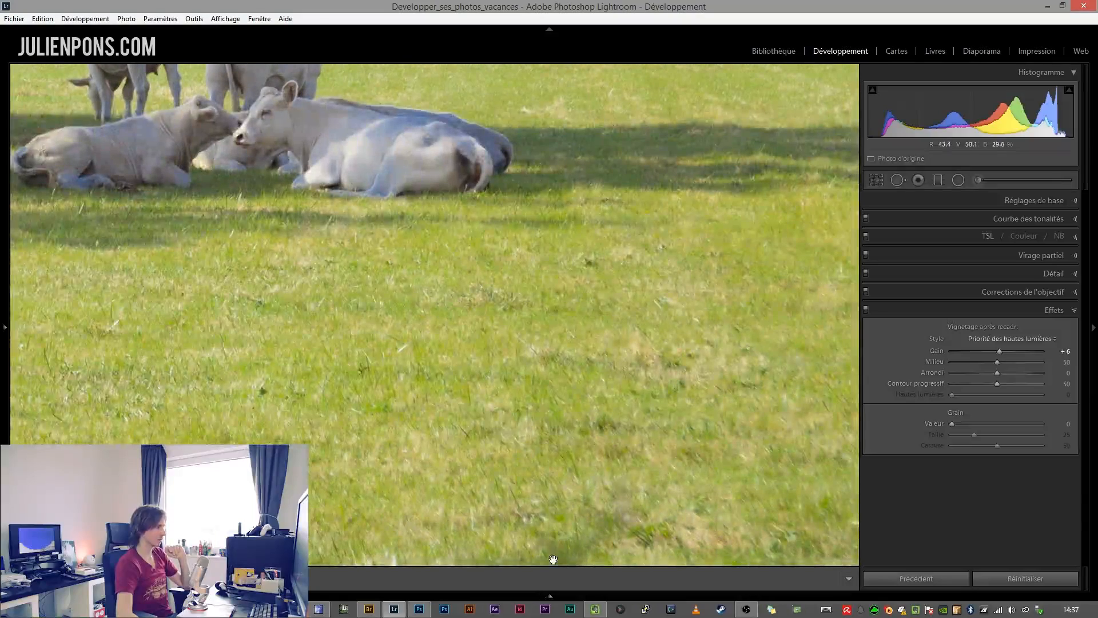
left_click_drag(553, 558, 409, 482)
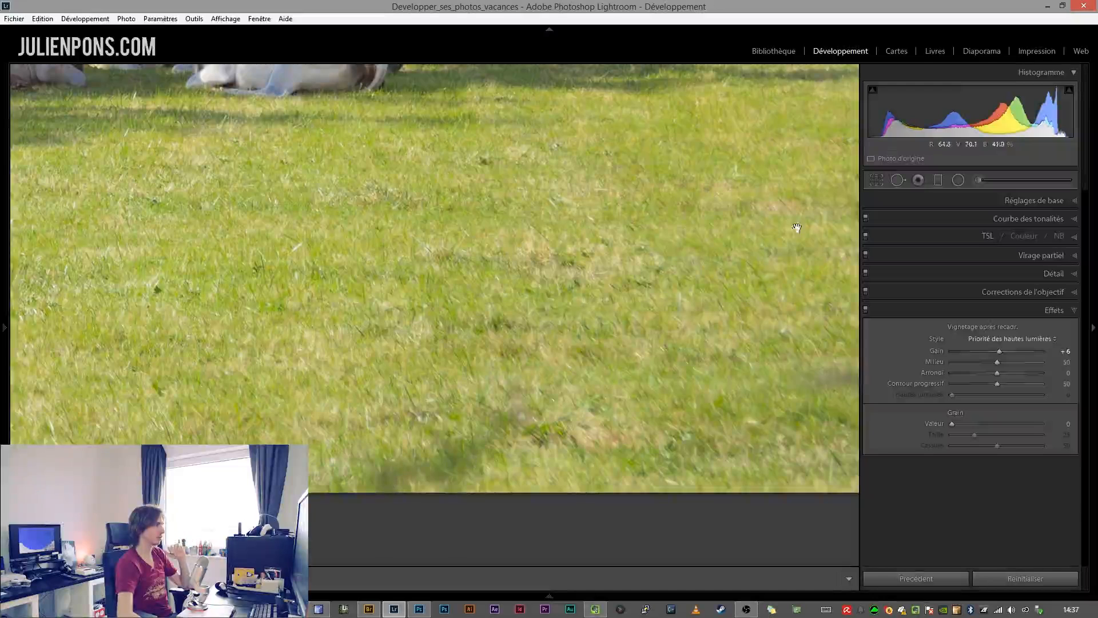
Heal the dark blurred patch in the grass at the photo's lower edge with brush size 44 and Opacité 100, and finish spot removal
left_click(898, 180)
scroll(525, 427, "up", 2)
mouse_move(534, 376)
left_mouse_down()
mouse_move(450, 488)
mouse_move(451, 446)
mouse_move(383, 489)
mouse_move(331, 477)
left_mouse_up()
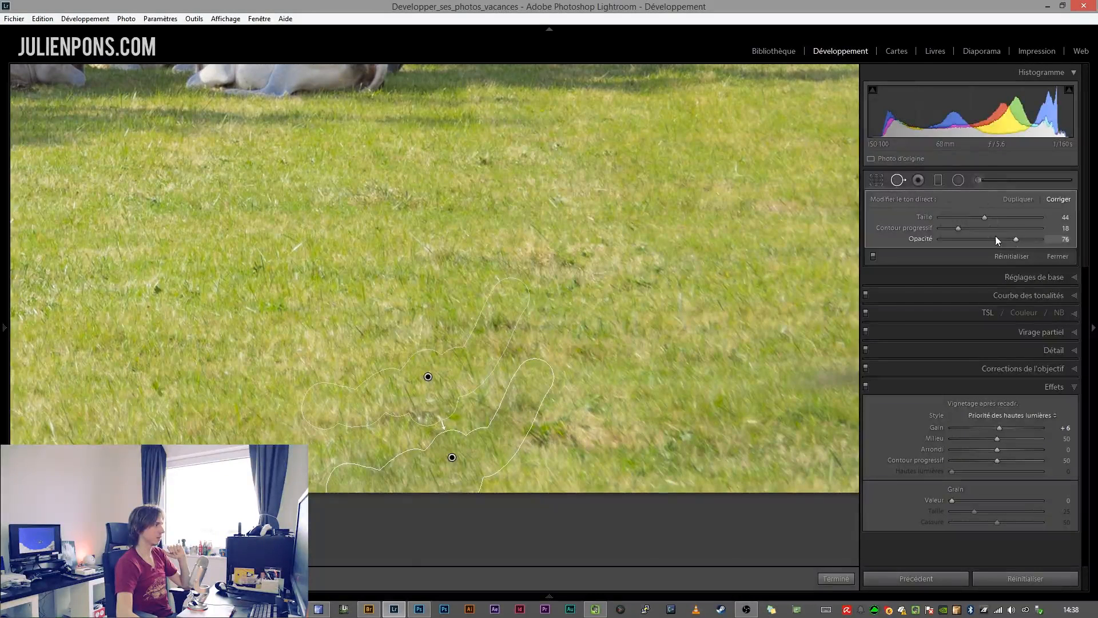
left_click_drag(995, 235, 1044, 237)
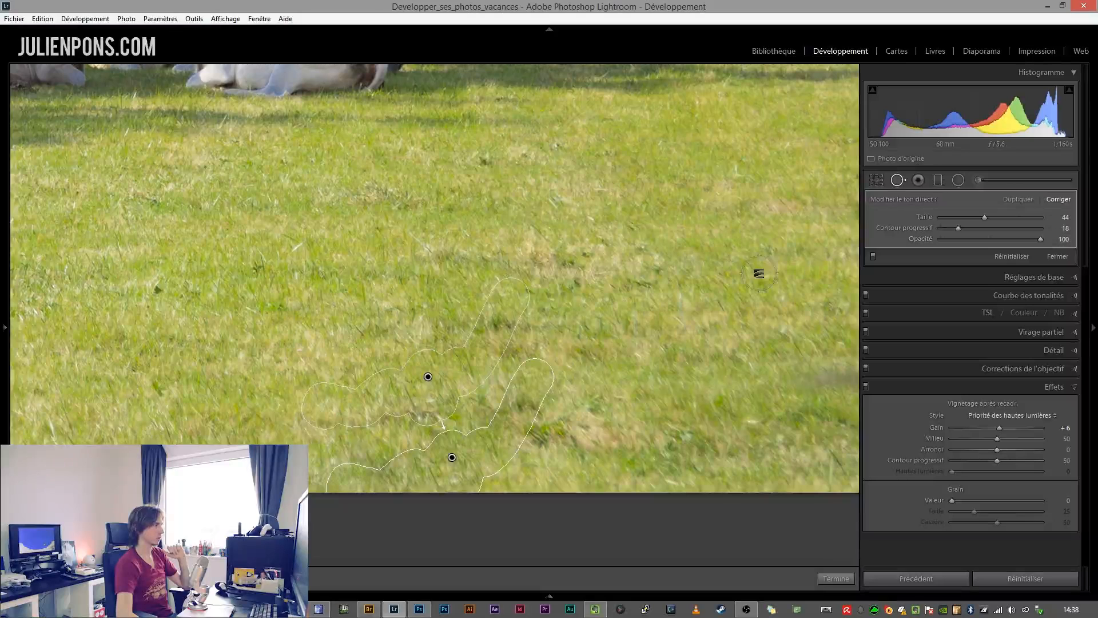
left_click(836, 578)
Heal the dark blurred smudge in the grass near the photo's lower-right corner with a size 52 brush
left_click_drag(764, 400, 360, 404)
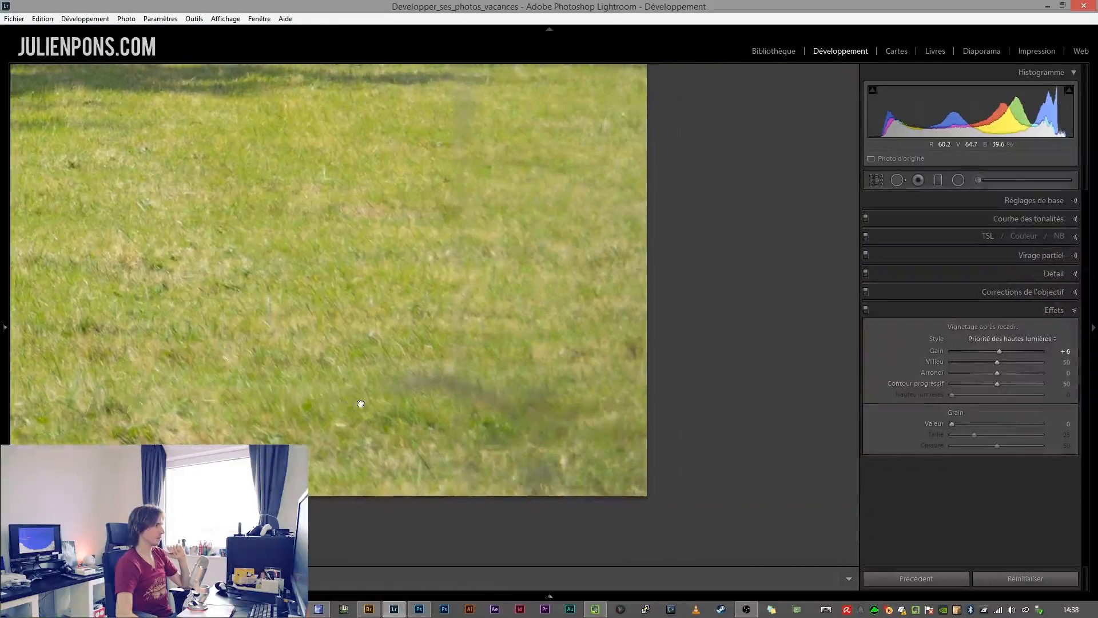
left_click_drag(455, 242, 475, 470)
left_click_drag(502, 303, 516, 557)
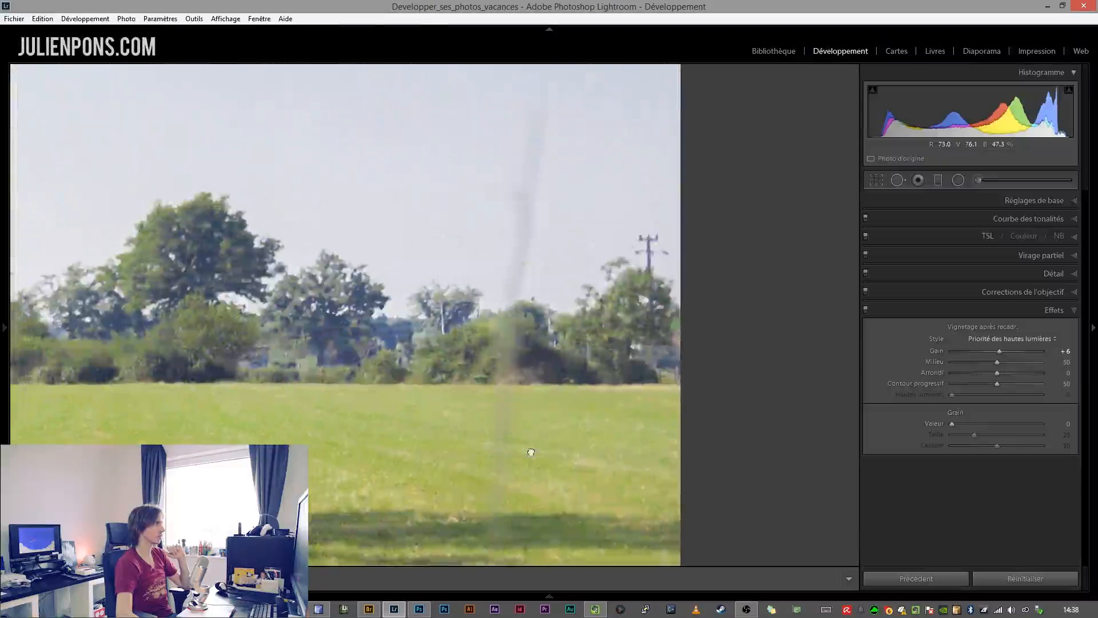
left_click_drag(533, 361, 588, 294)
left_click_drag(584, 554, 578, 247)
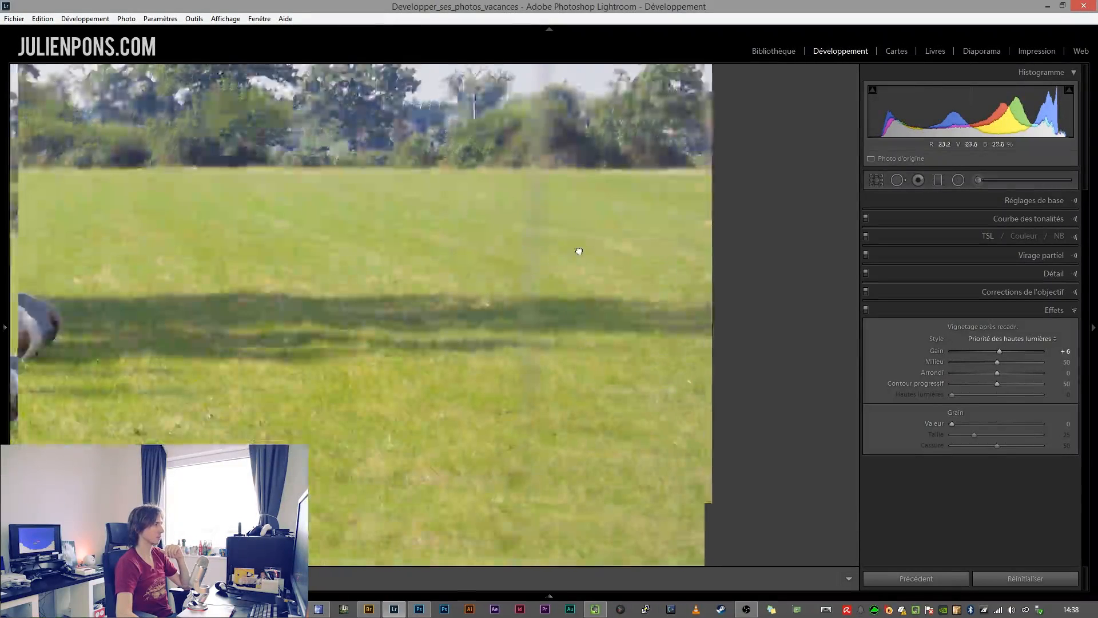
left_click_drag(589, 520, 589, 363)
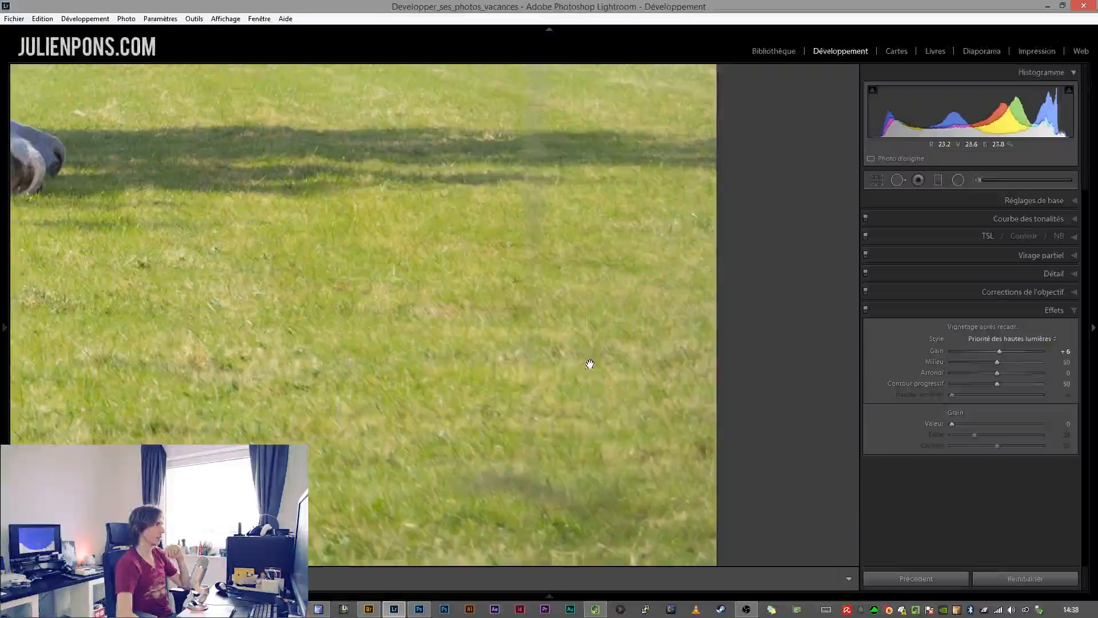
left_click(898, 180)
mouse_move(466, 482)
left_mouse_down()
mouse_move(564, 499)
mouse_move(626, 528)
mouse_move(608, 500)
mouse_move(571, 532)
mouse_move(540, 527)
left_mouse_up()
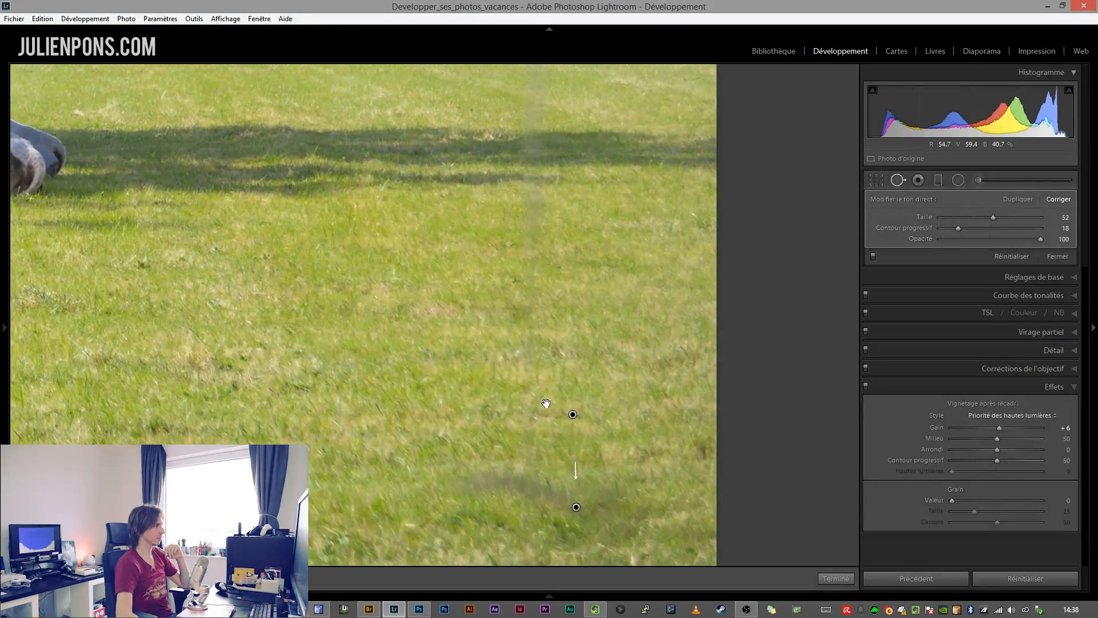
Heal the faint vertical stalk from the foreground grass up through the shadow, using a farther-left source and Opacité 92 for the foreground, and finish
left_click_drag(527, 241, 519, 546)
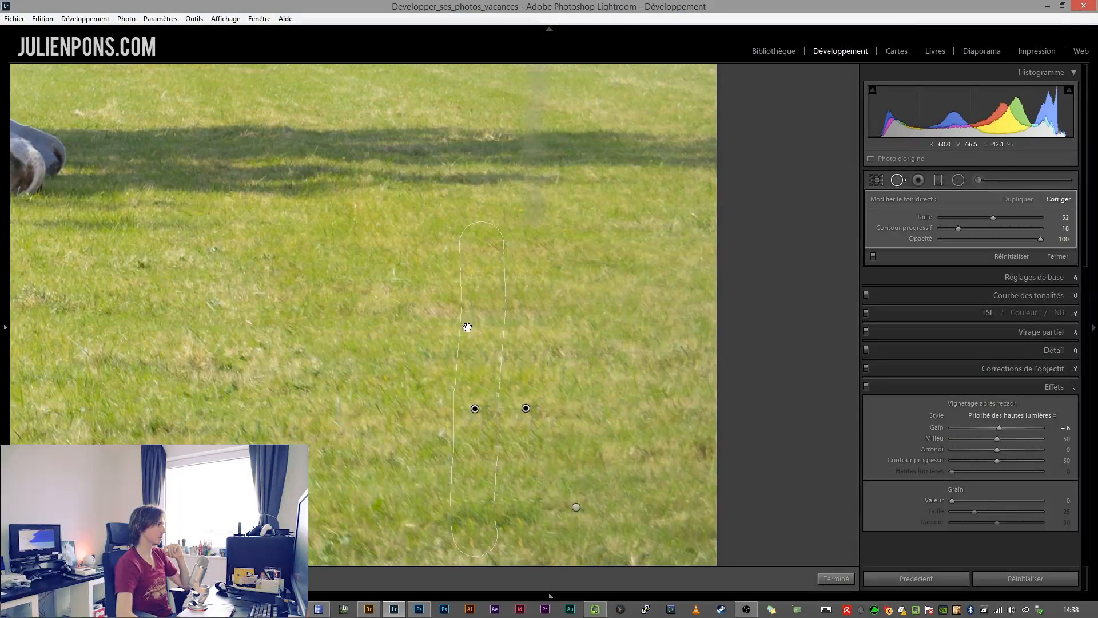
left_click_drag(474, 408, 434, 379)
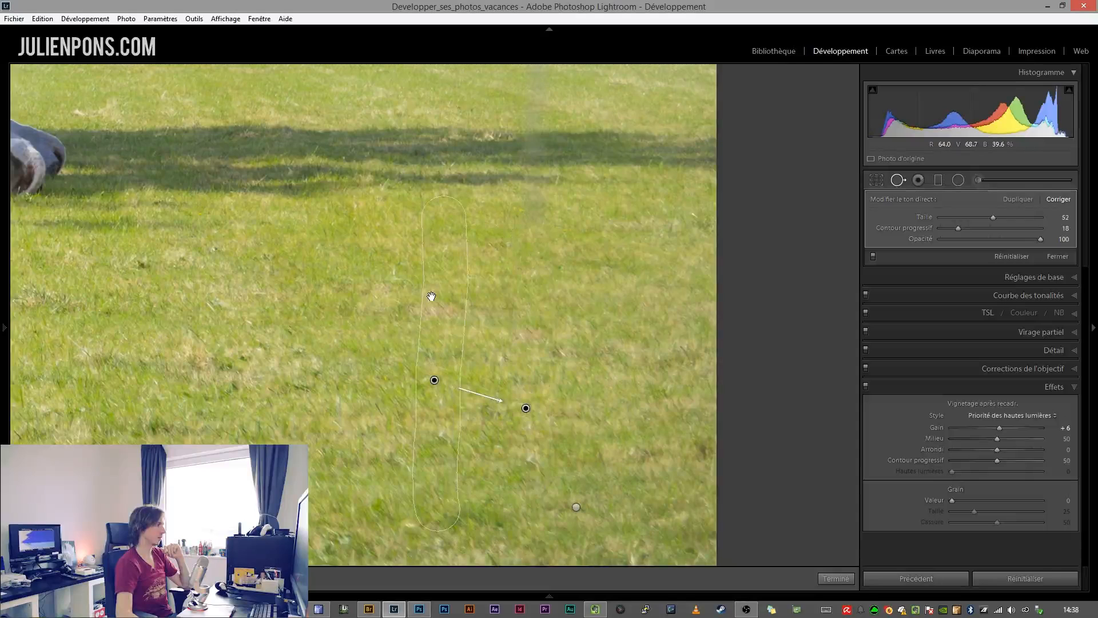
left_click_drag(409, 316, 376, 352)
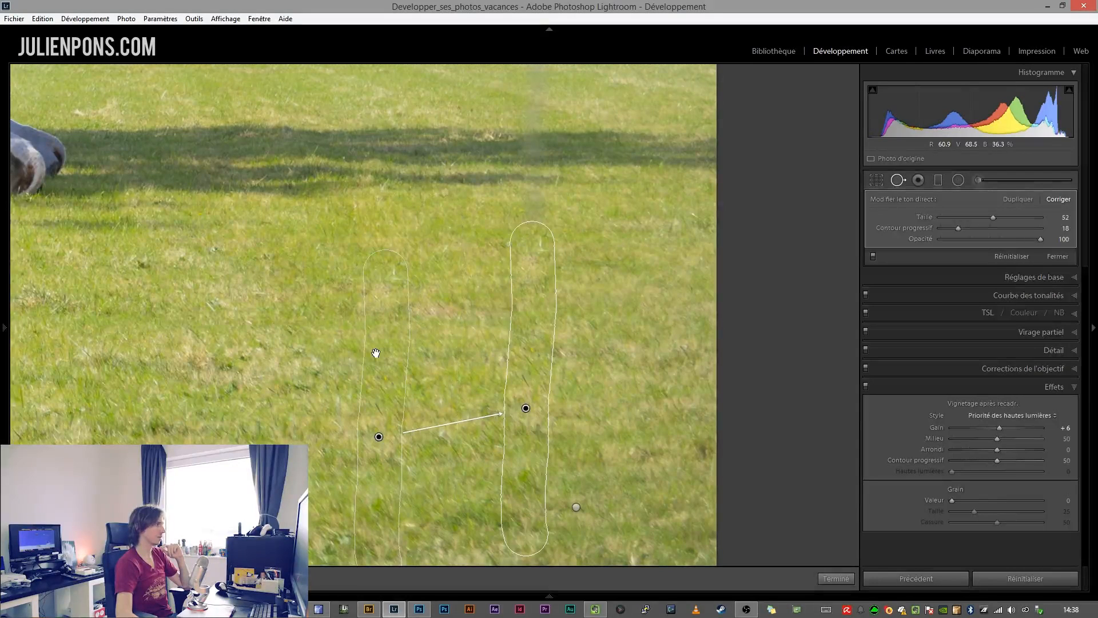
left_click(1032, 240)
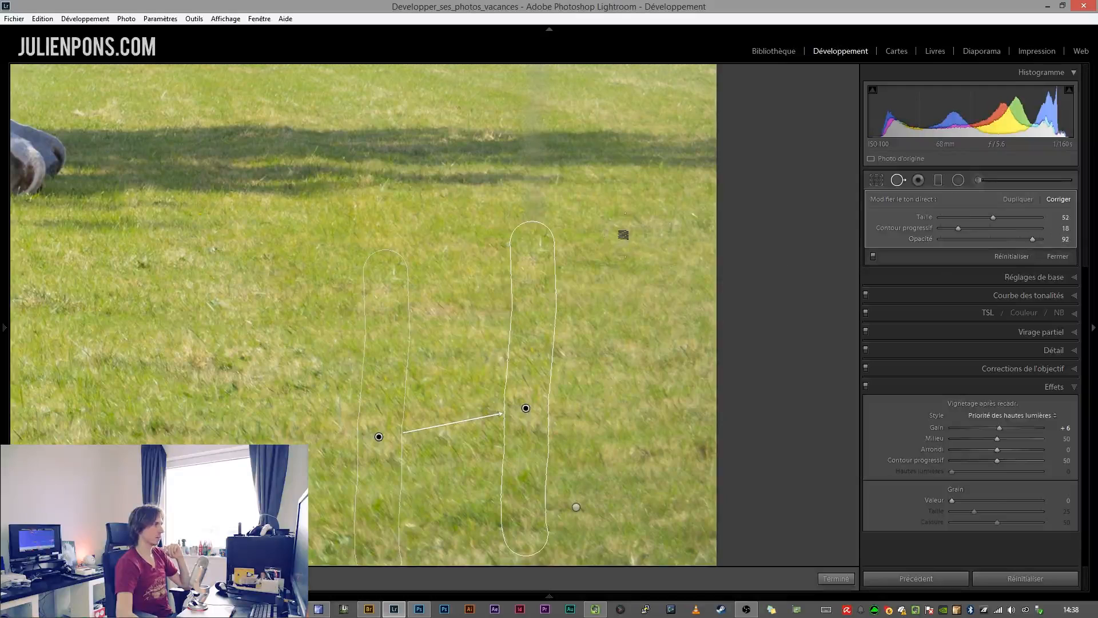
mouse_move(525, 137)
left_mouse_down()
mouse_move(529, 213)
mouse_move(552, 251)
left_mouse_up()
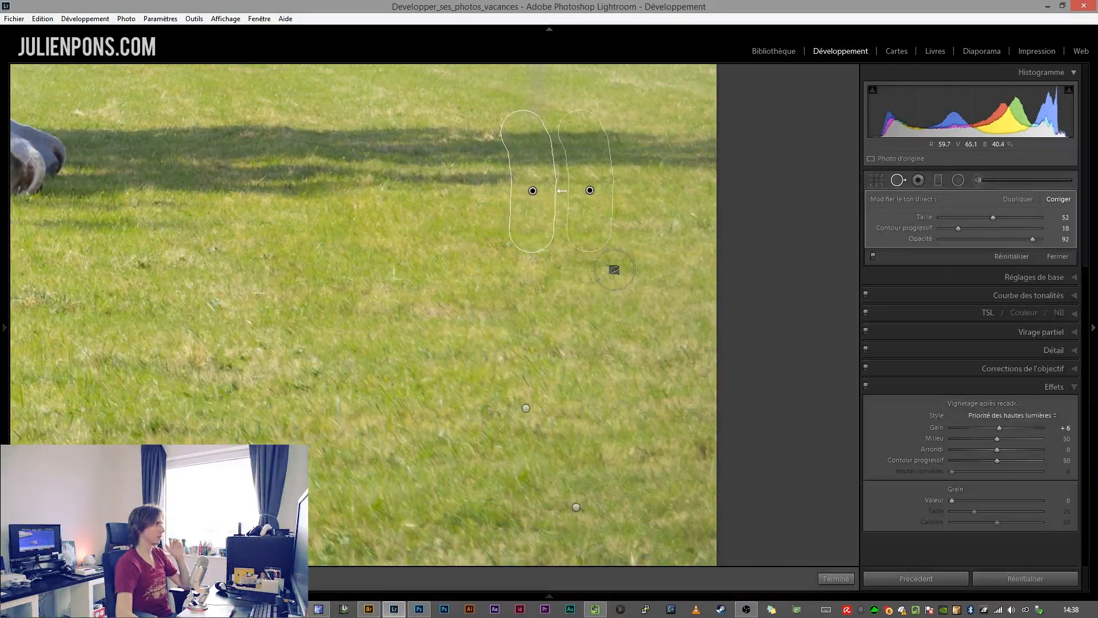
left_click(836, 578)
Heal the stalk across the meadow between the shadow and the hedge, shift the source patch to its right, and finish spot removal
left_click(624, 148)
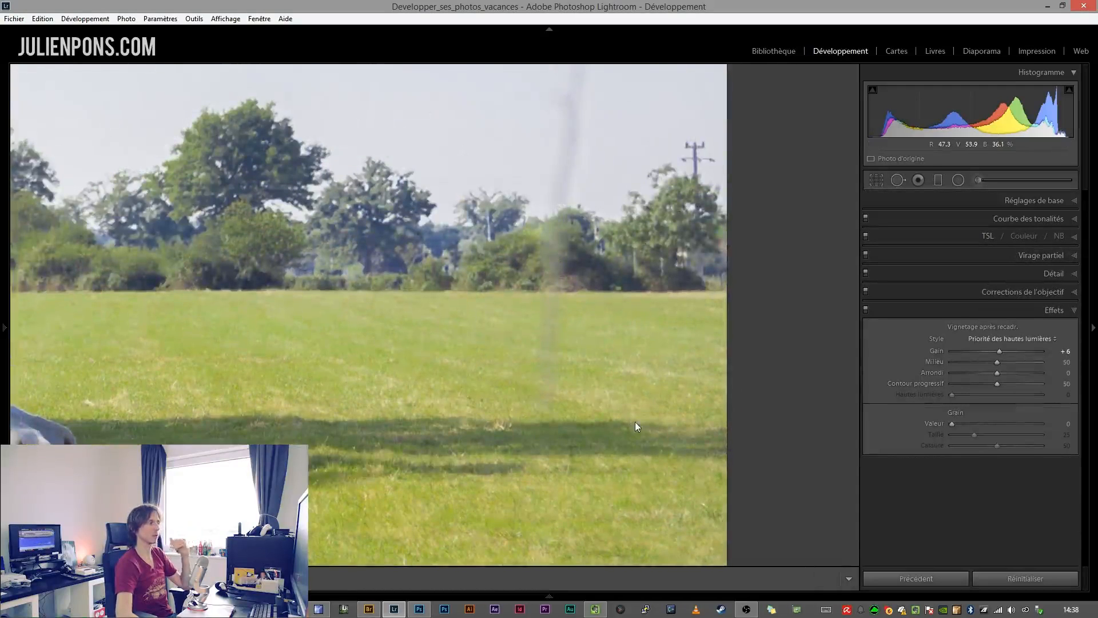
left_click(897, 180)
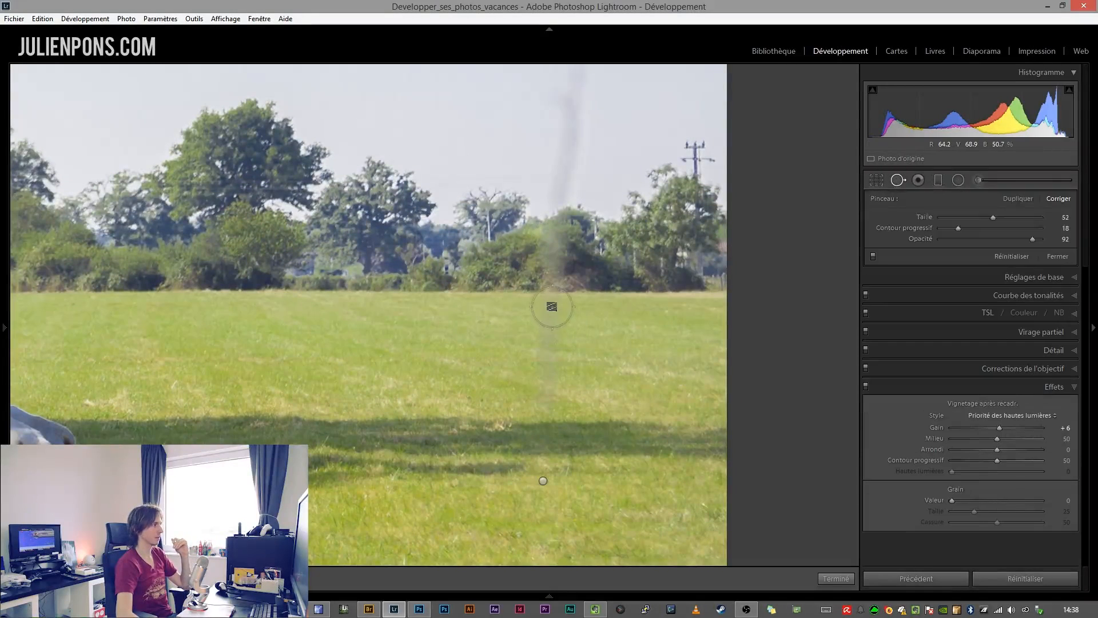
left_click_drag(551, 303, 552, 436)
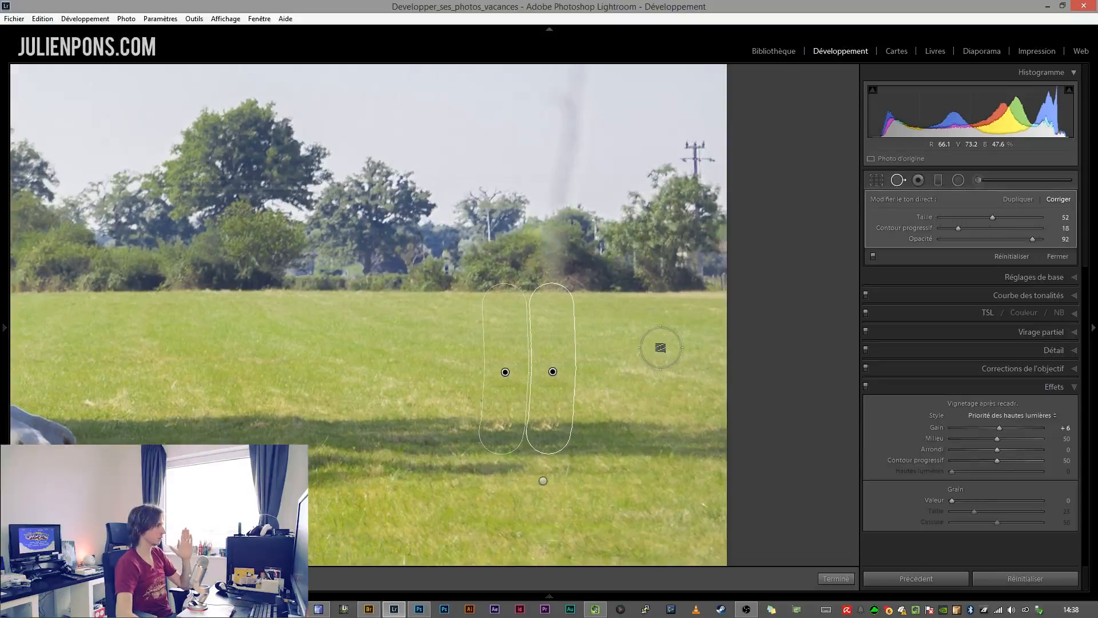
left_click_drag(503, 344, 601, 345)
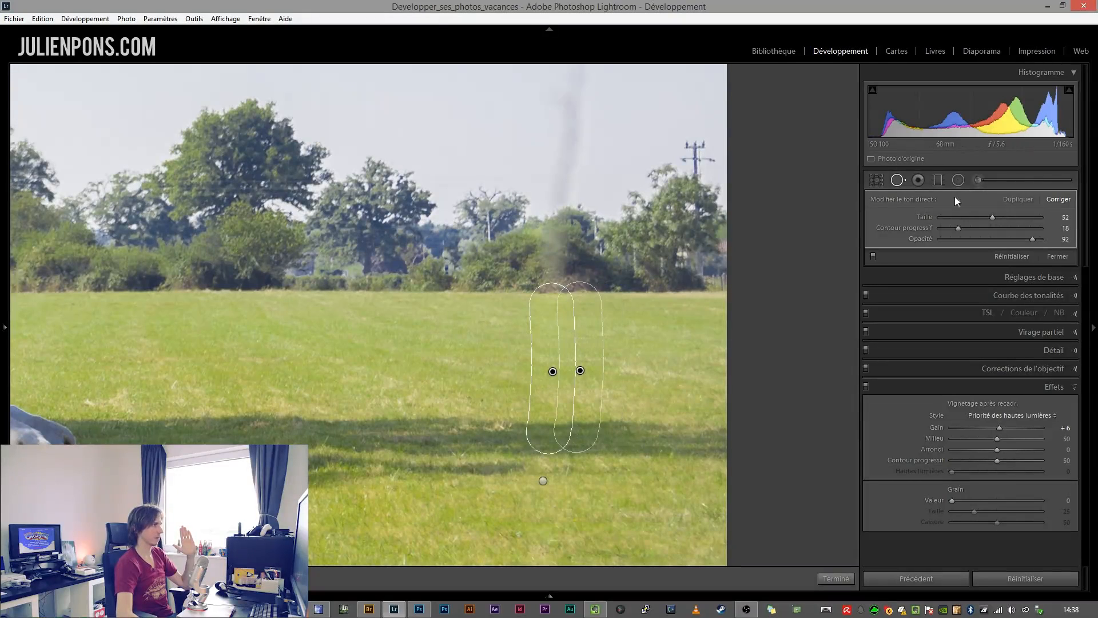
left_click(897, 181)
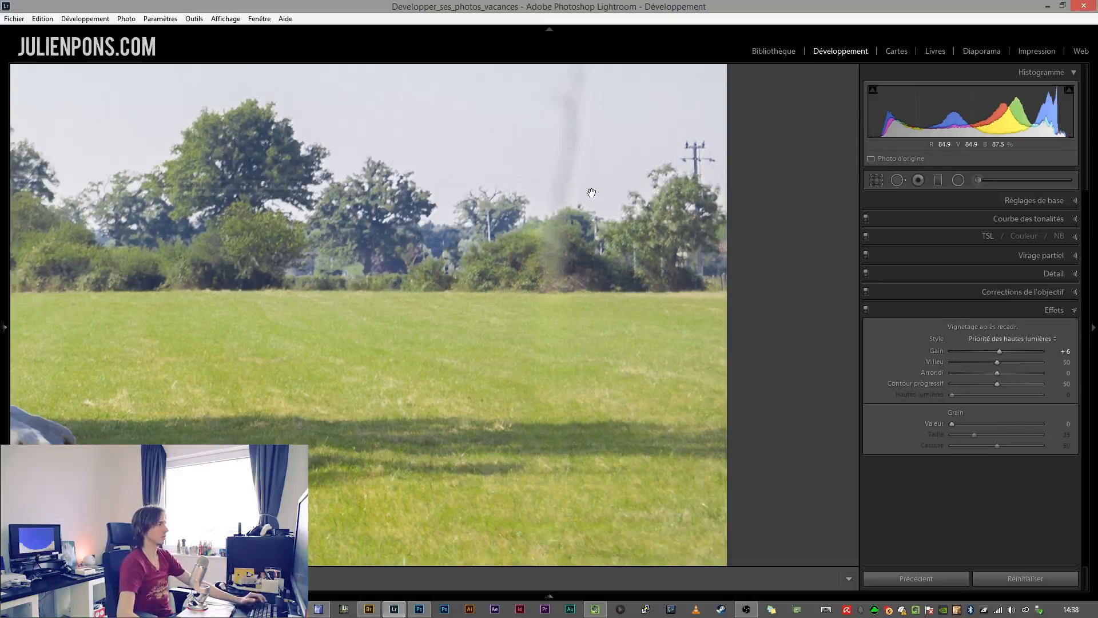
Try to heal the whole blurred stalk in the sky down to the treetops in one stroke with a size 50 brush
left_click_drag(600, 314, 605, 183)
mouse_move(629, 109)
left_mouse_down()
mouse_move(635, 385)
mouse_move(674, 382)
left_mouse_up()
mouse_move(713, 277)
left_mouse_down()
mouse_move(645, 444)
mouse_move(614, 460)
left_mouse_up()
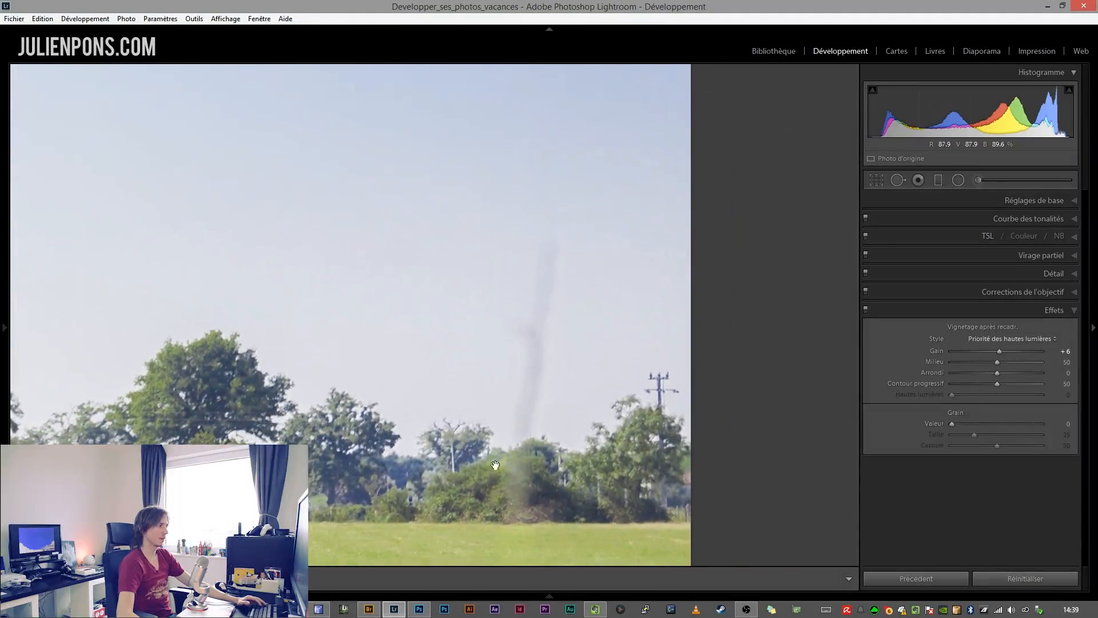
left_click(897, 180)
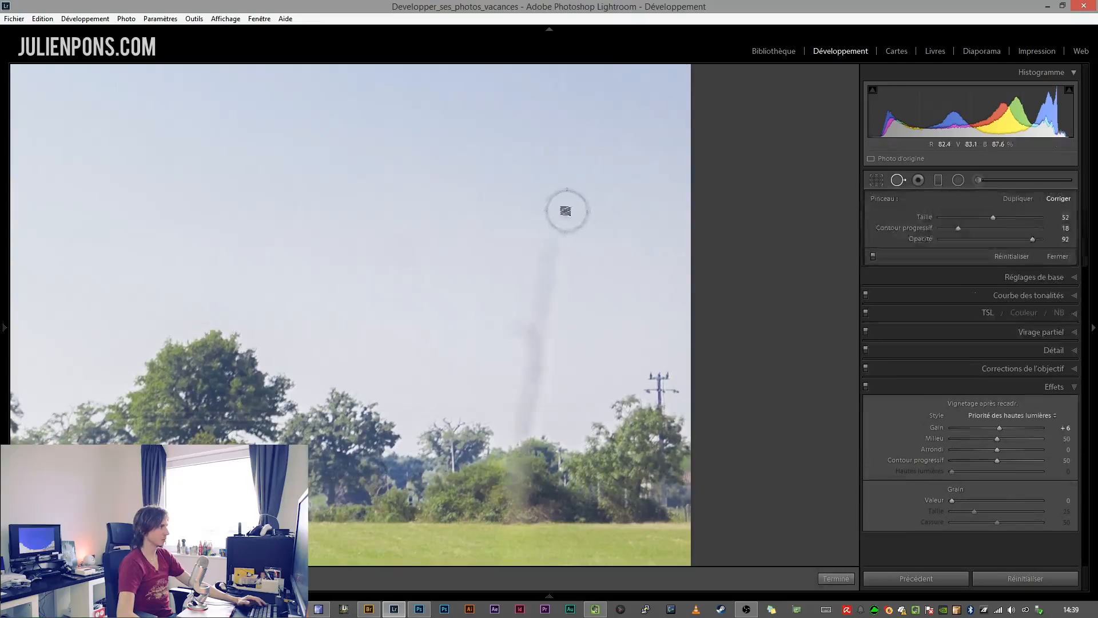
scroll(557, 215, "down", 1)
mouse_move(556, 216)
left_mouse_down()
mouse_move(545, 303)
mouse_move(537, 333)
mouse_move(529, 330)
mouse_move(534, 370)
mouse_move(509, 407)
mouse_move(520, 439)
left_mouse_up()
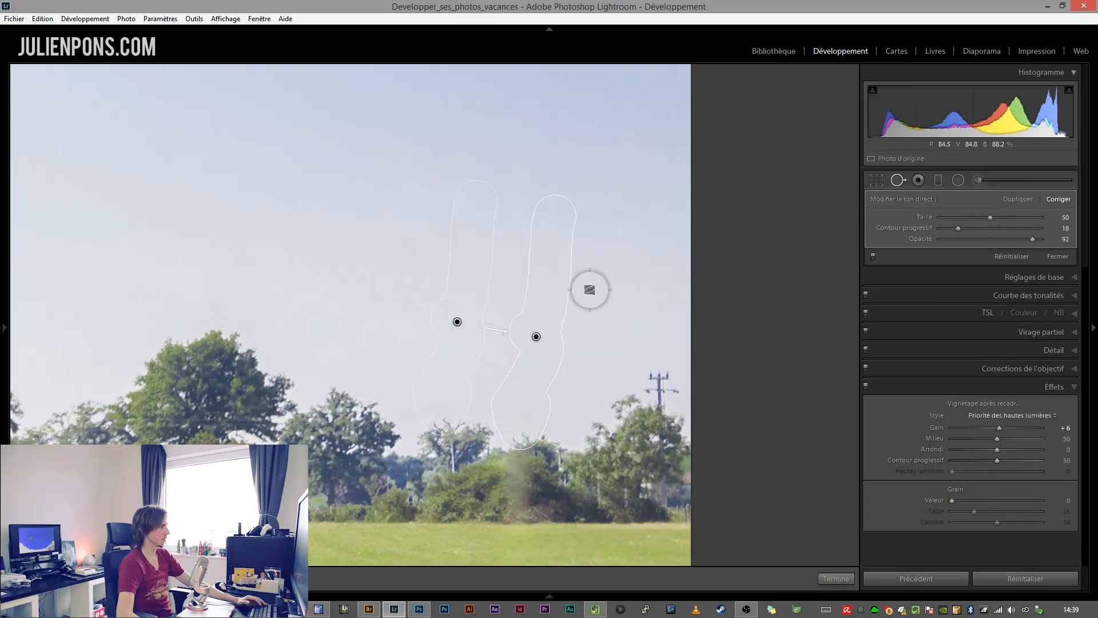
left_click(900, 179)
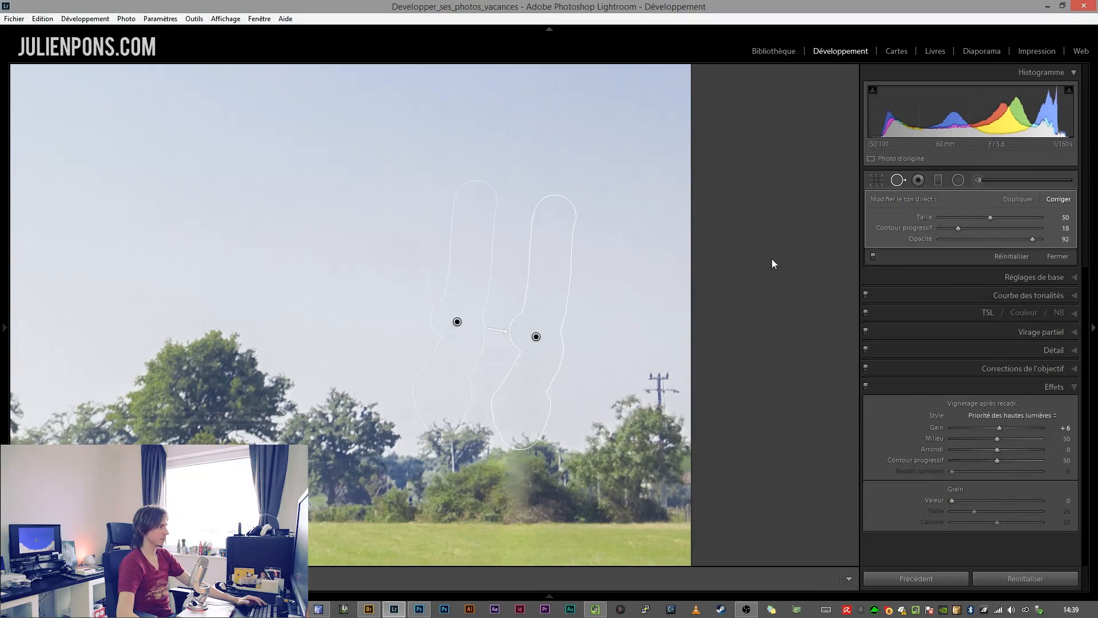
Remove the sky repair and heal a spot just above the treetops with size 39 and Opacité 100, sourcing clean sky to its right
left_click_drag(526, 440, 549, 354)
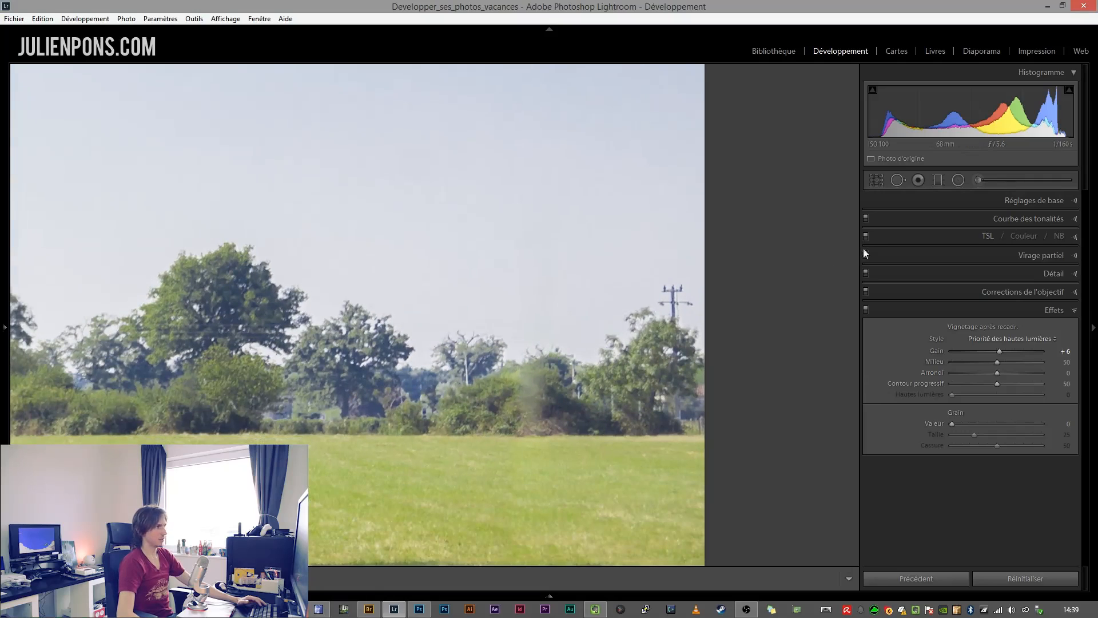
left_click(897, 179)
scroll(549, 330, "down", 3)
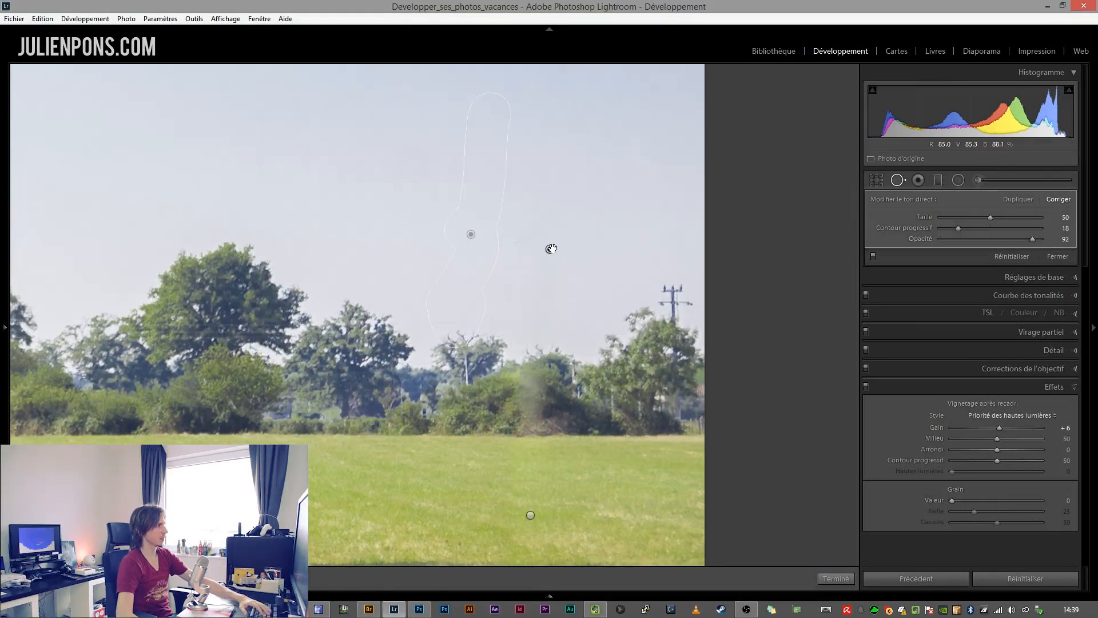
left_click_drag(556, 240, 566, 255)
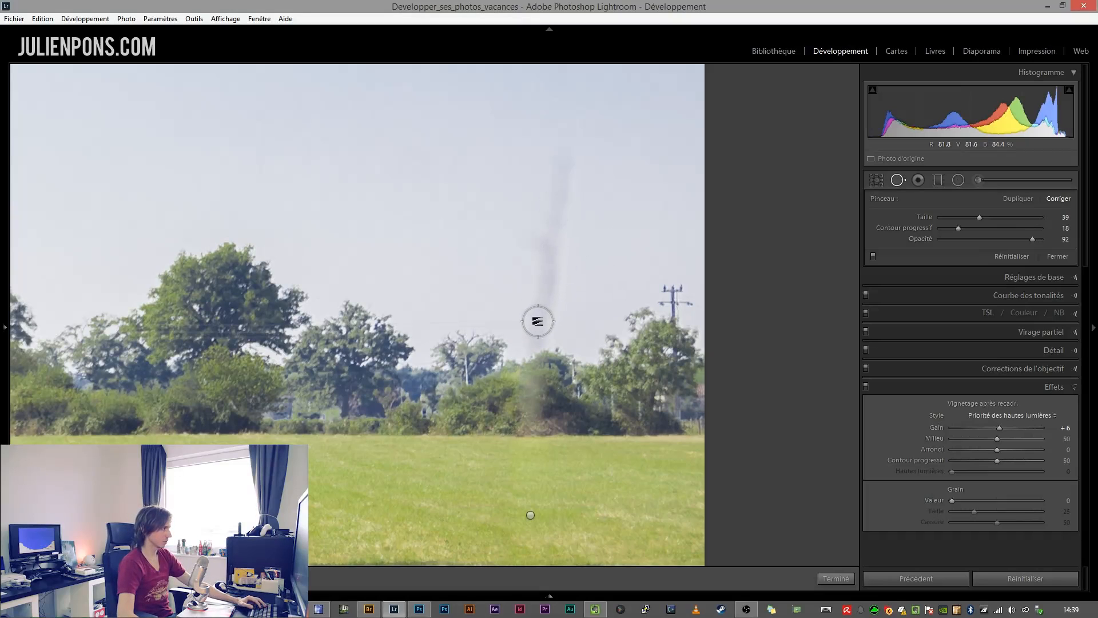
left_click_drag(538, 321, 539, 320)
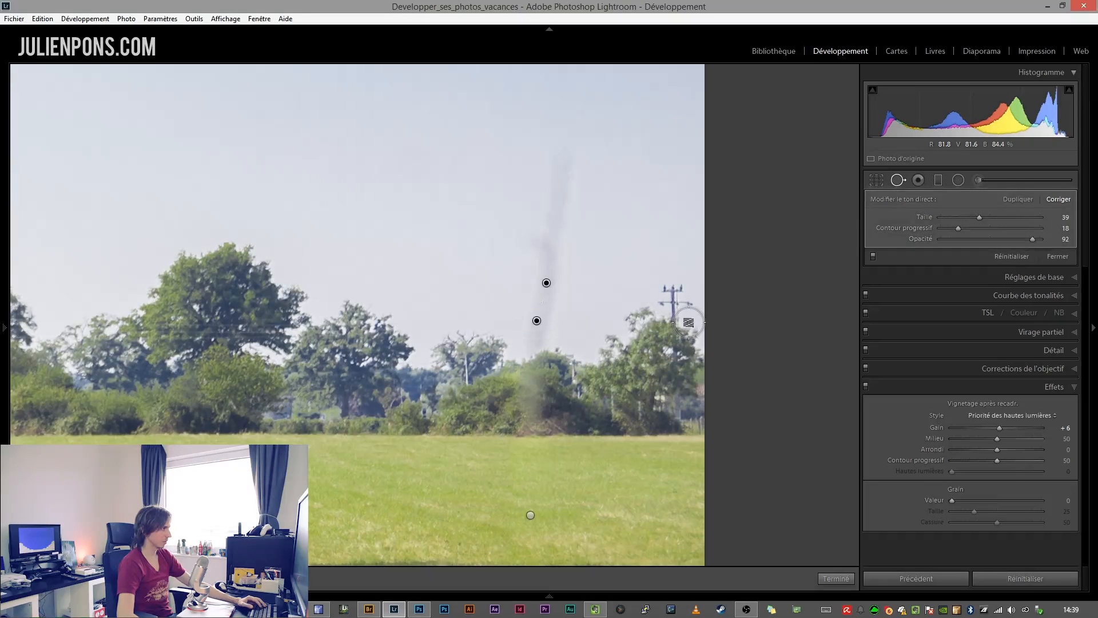
left_click_drag(556, 285, 595, 325)
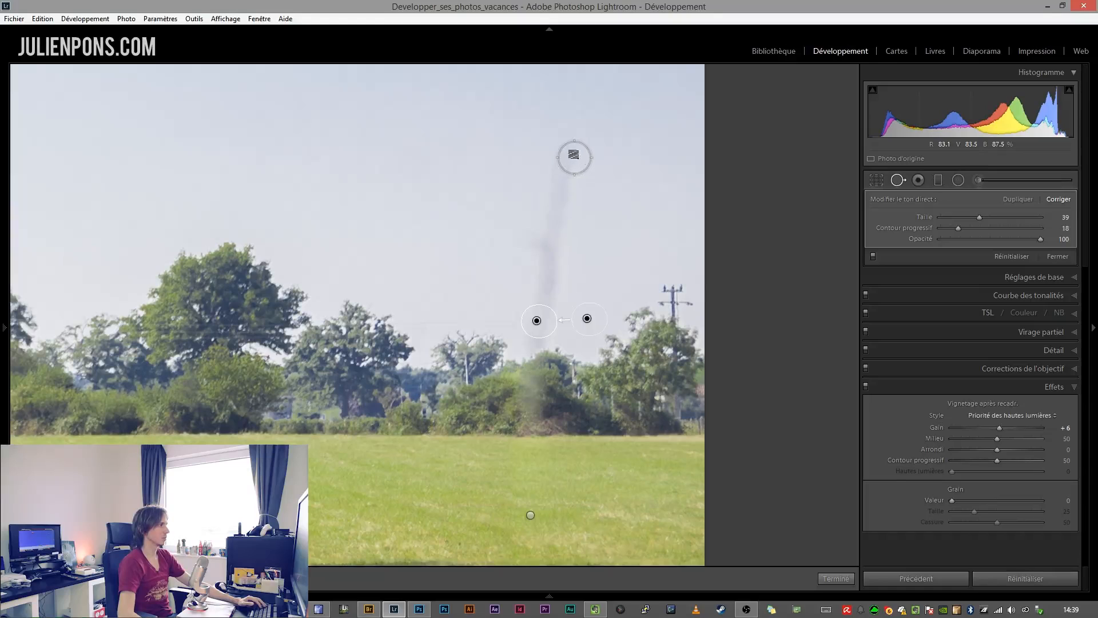
Paint over the remaining stalk in the sky down to the small repaired spot with a size 42 healing brush
scroll(573, 154, "up", 3)
mouse_move(574, 153)
left_mouse_down()
mouse_move(556, 178)
mouse_move(548, 299)
left_mouse_up()
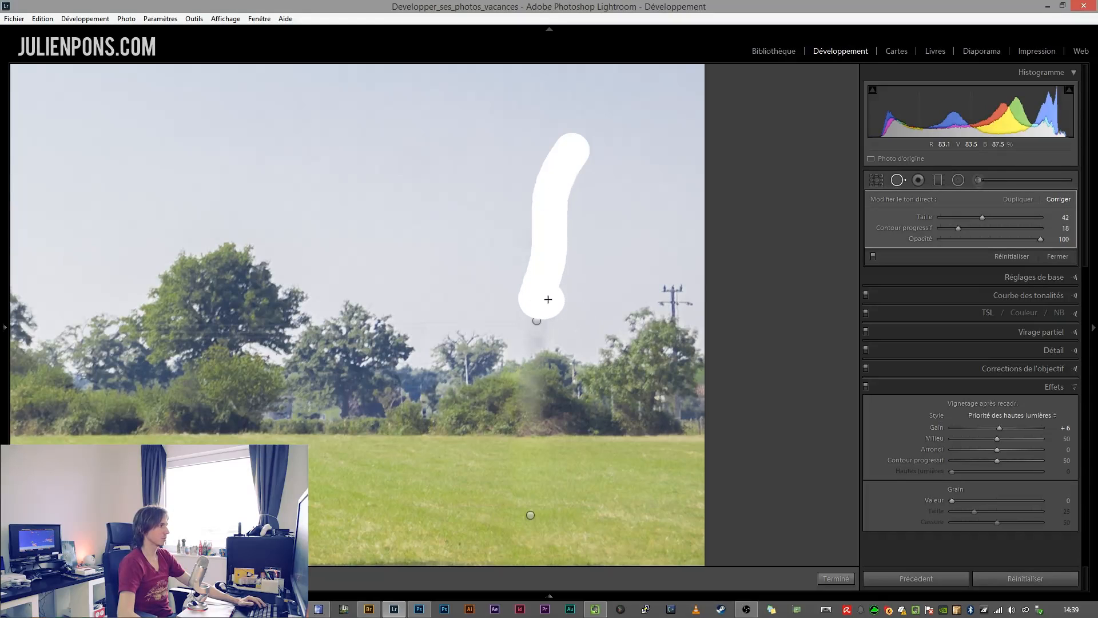
left_click_drag(550, 252, 551, 250)
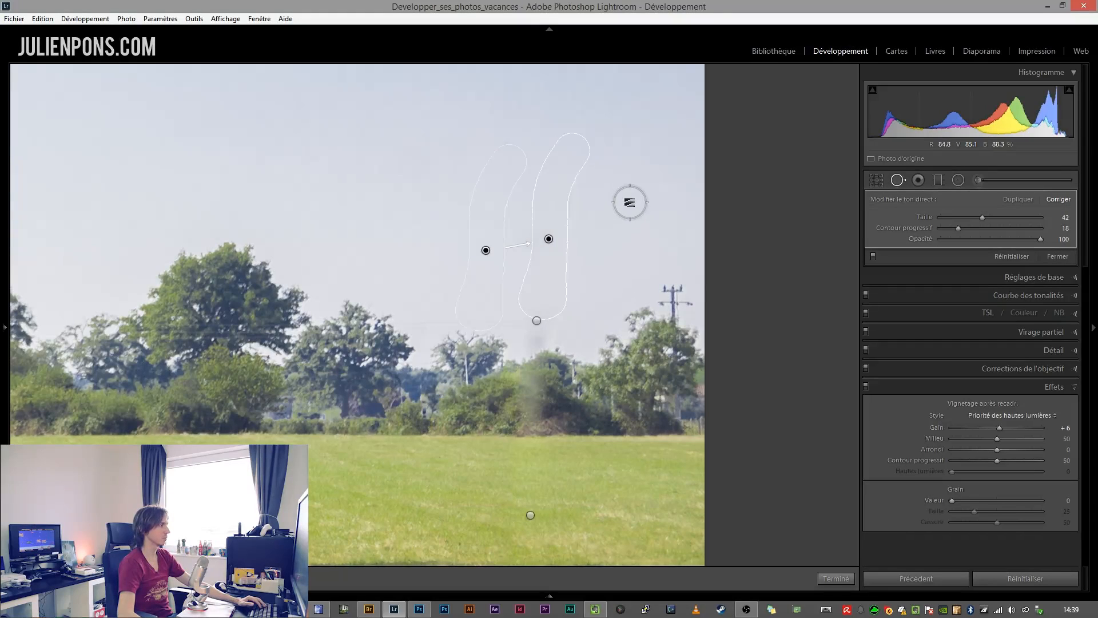
Heal the stalk in front of the hedge, position the source patch on matching hedge and meadow edge to its left, and finish
left_click_drag(537, 351, 531, 451)
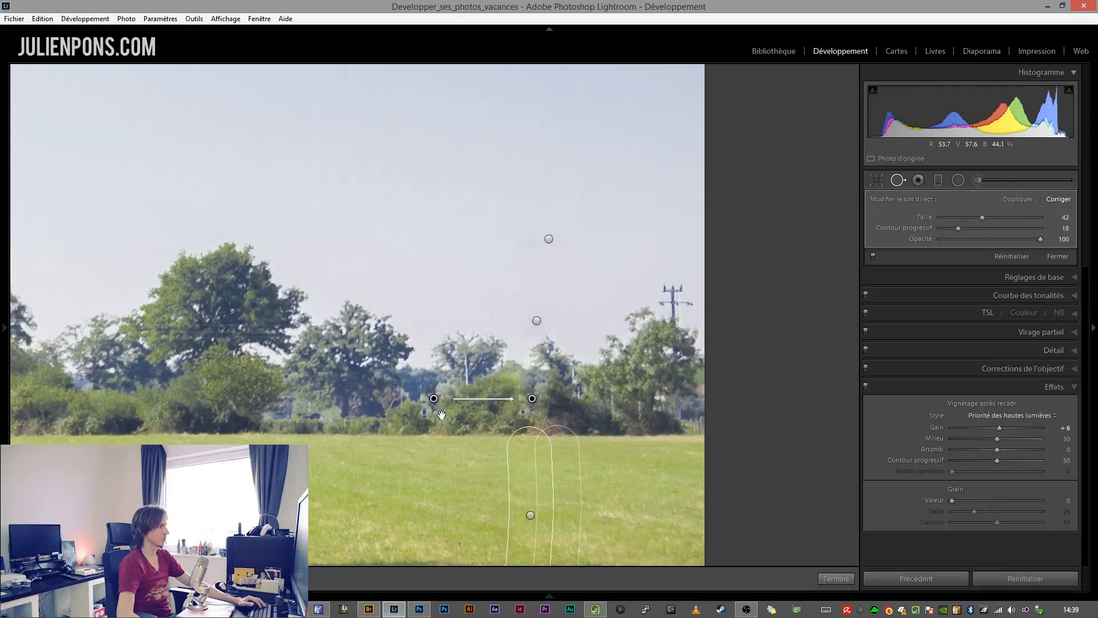
mouse_move(581, 421)
left_mouse_down()
mouse_move(418, 409)
mouse_move(415, 422)
left_mouse_up()
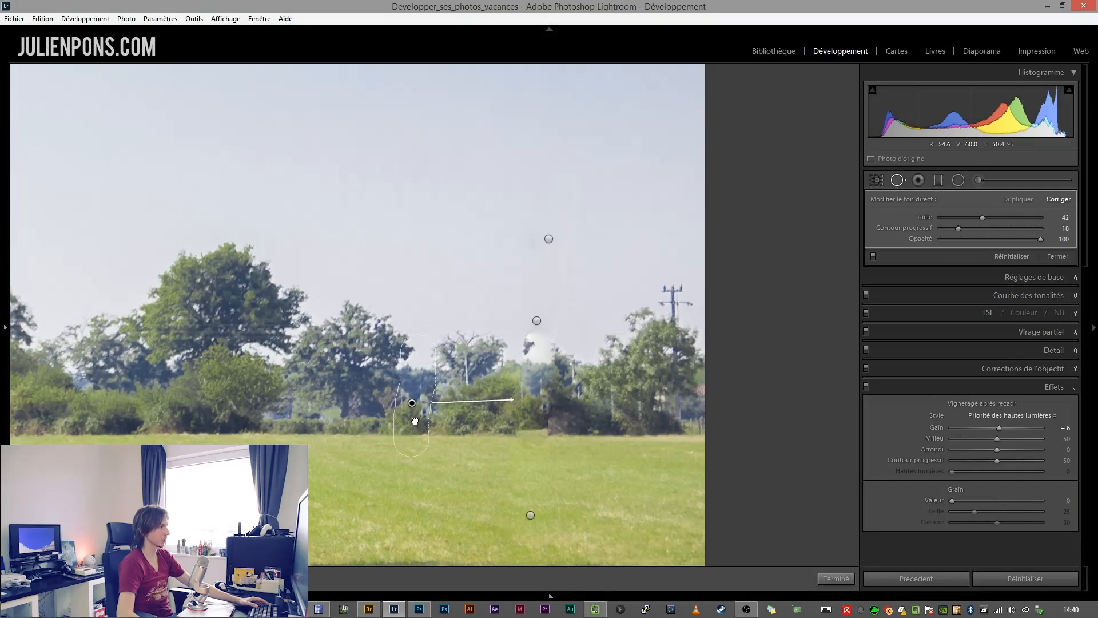
left_click_drag(415, 421, 485, 419)
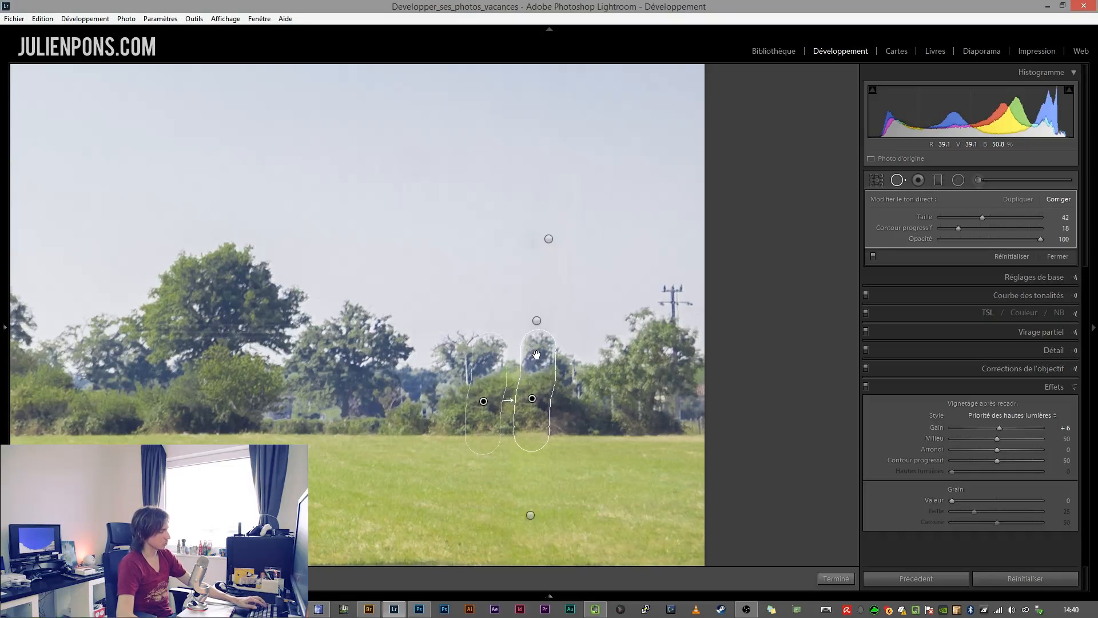
key("ctrl+z")
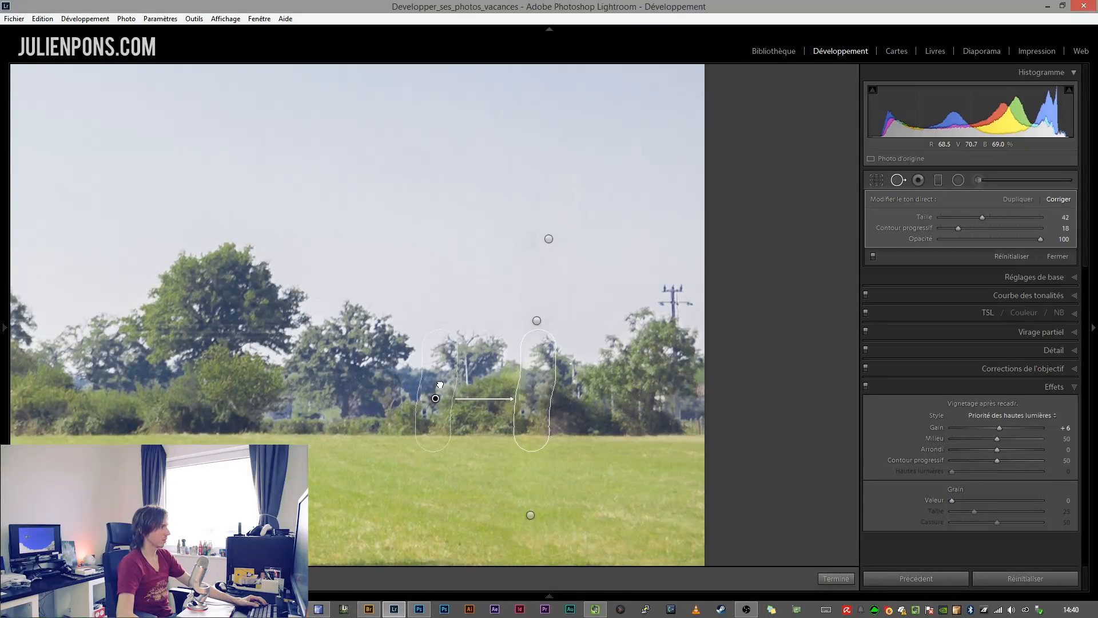
left_click_drag(440, 384, 442, 384)
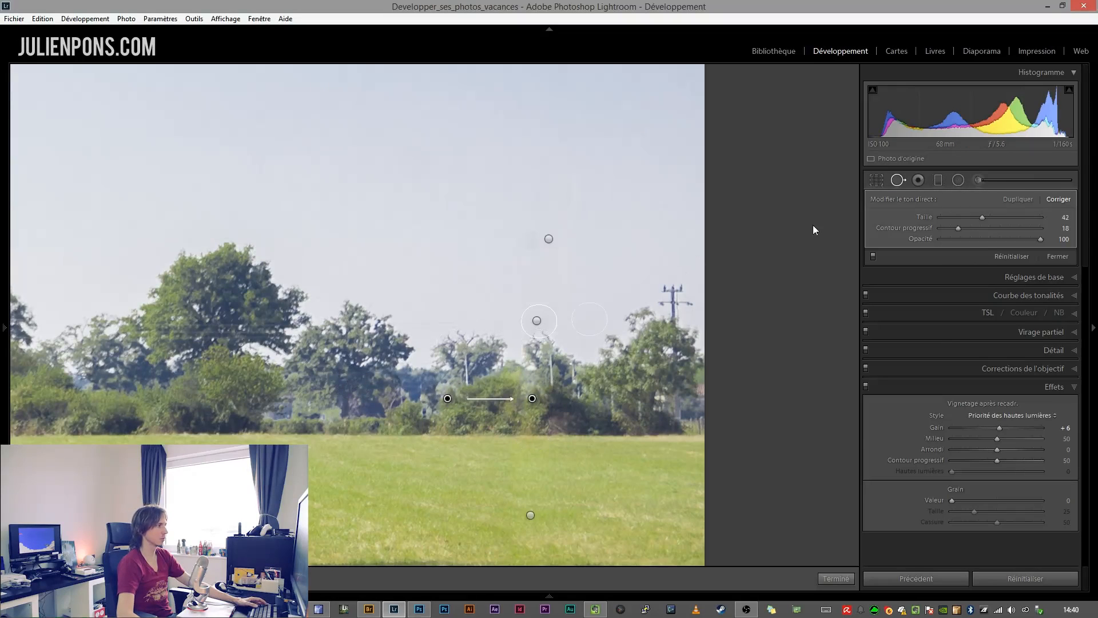
left_click(836, 578)
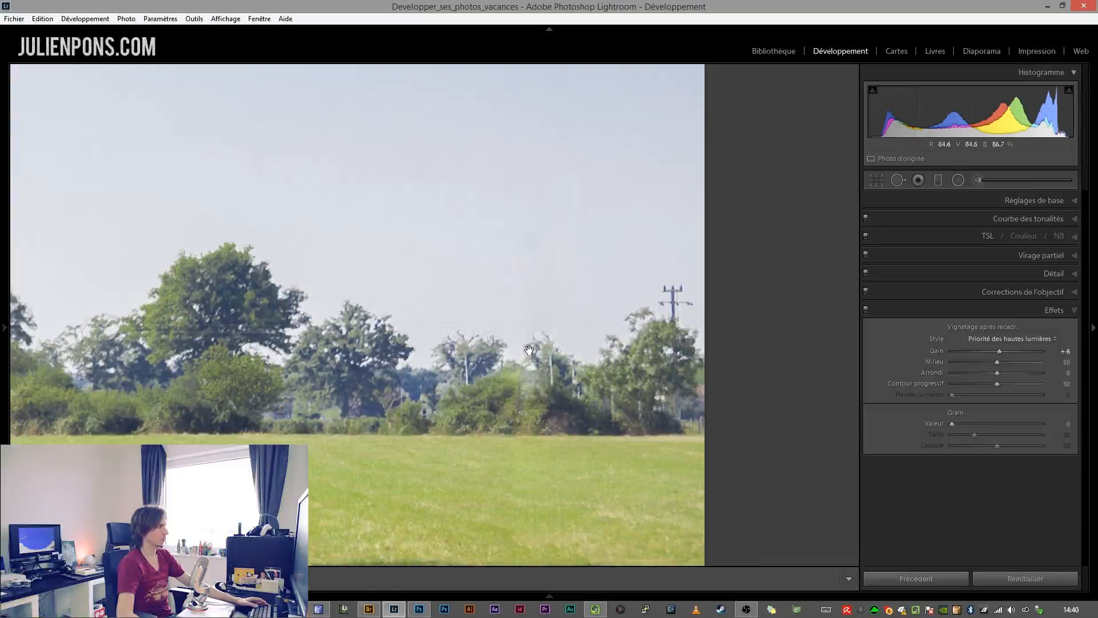
Heal the pale remnant around the bare treetop branches beneath the repaired sky with a size 28 Corriger brush and finish
left_click(898, 181)
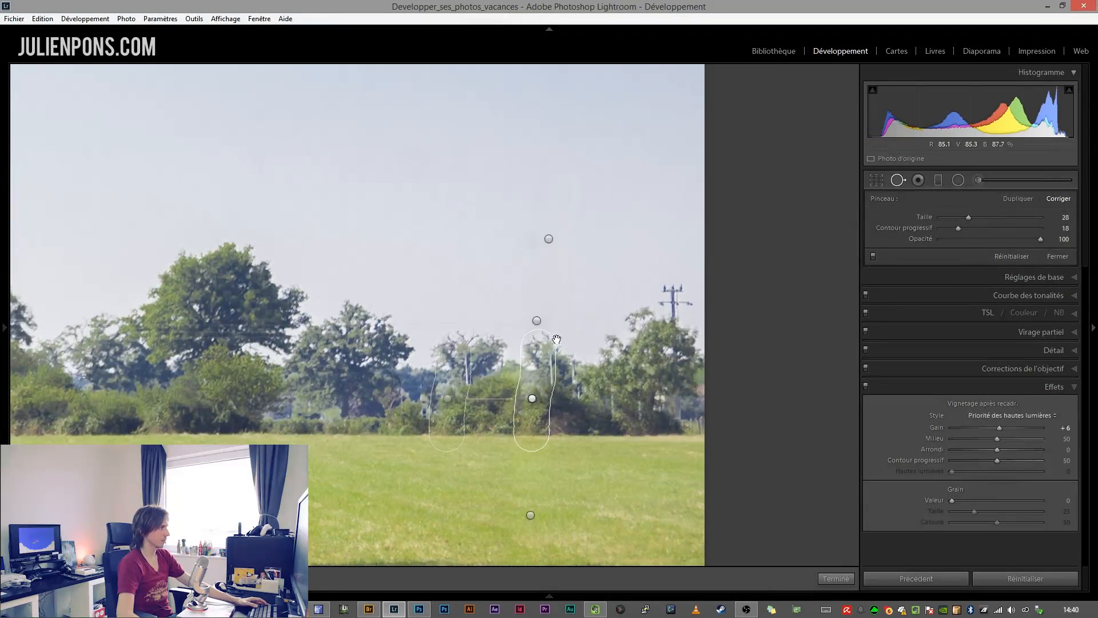
mouse_move(564, 338)
left_mouse_down()
mouse_move(532, 339)
mouse_move(530, 371)
left_mouse_up()
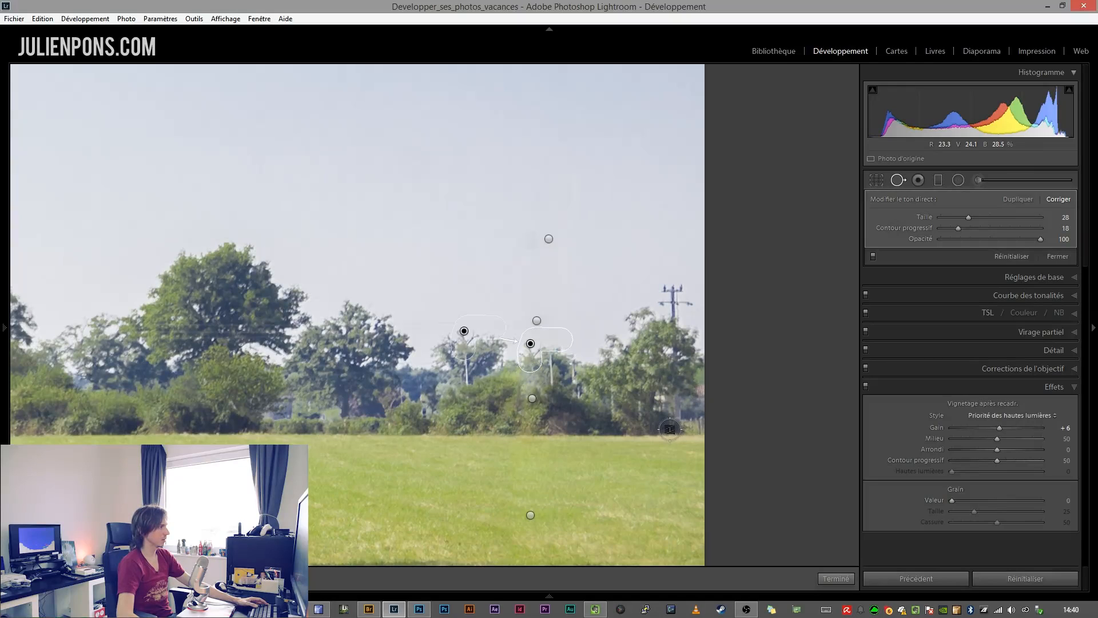
left_click(899, 181)
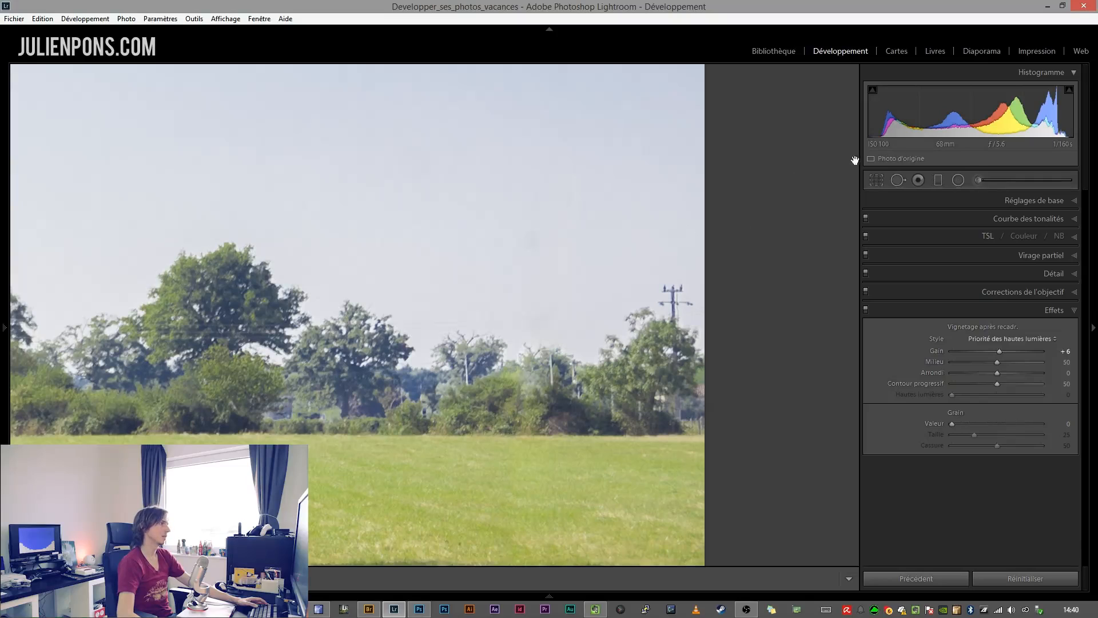
Heal the two faint smudges left in the sky above the treetops with a size 28 brush and finish
left_click(895, 182)
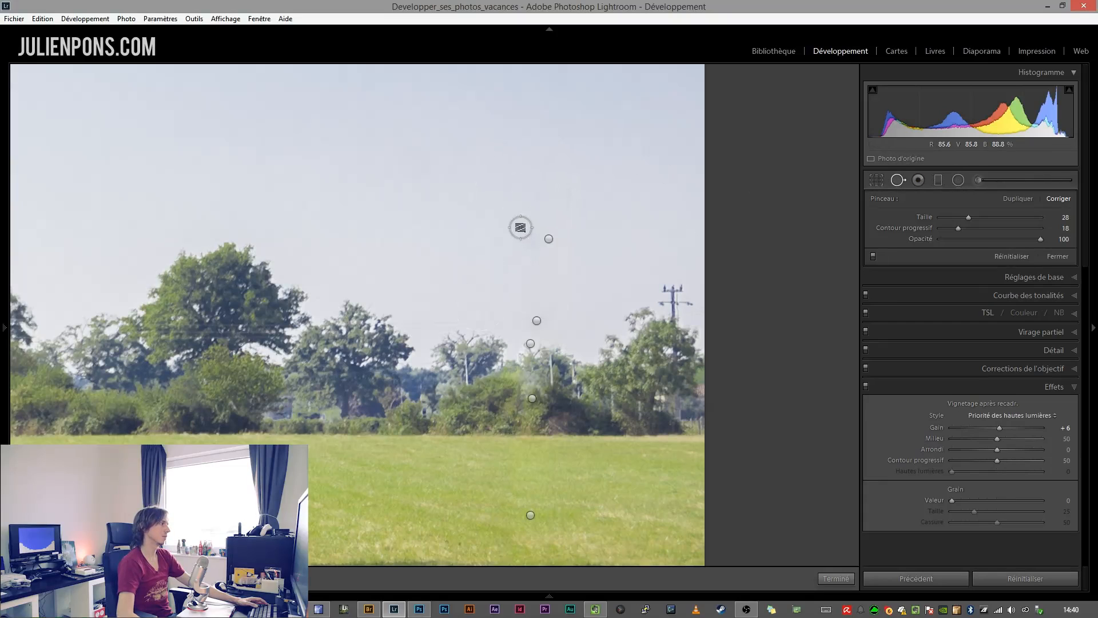
left_click_drag(519, 227, 529, 256)
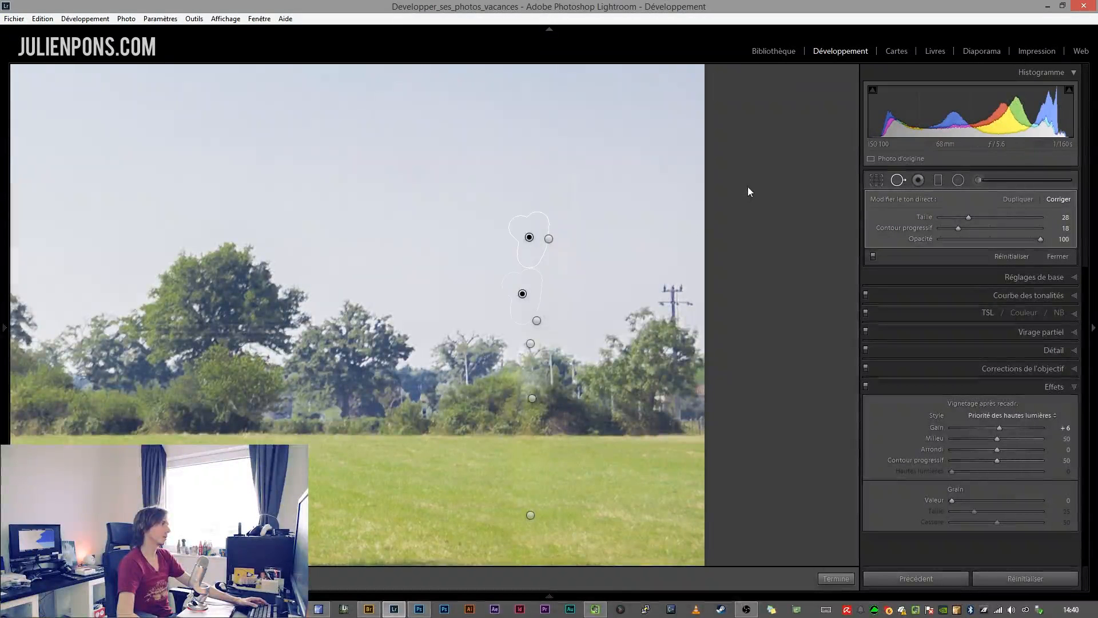
mouse_move(593, 186)
left_mouse_down()
mouse_move(574, 201)
mouse_move(569, 189)
mouse_move(578, 157)
left_mouse_up()
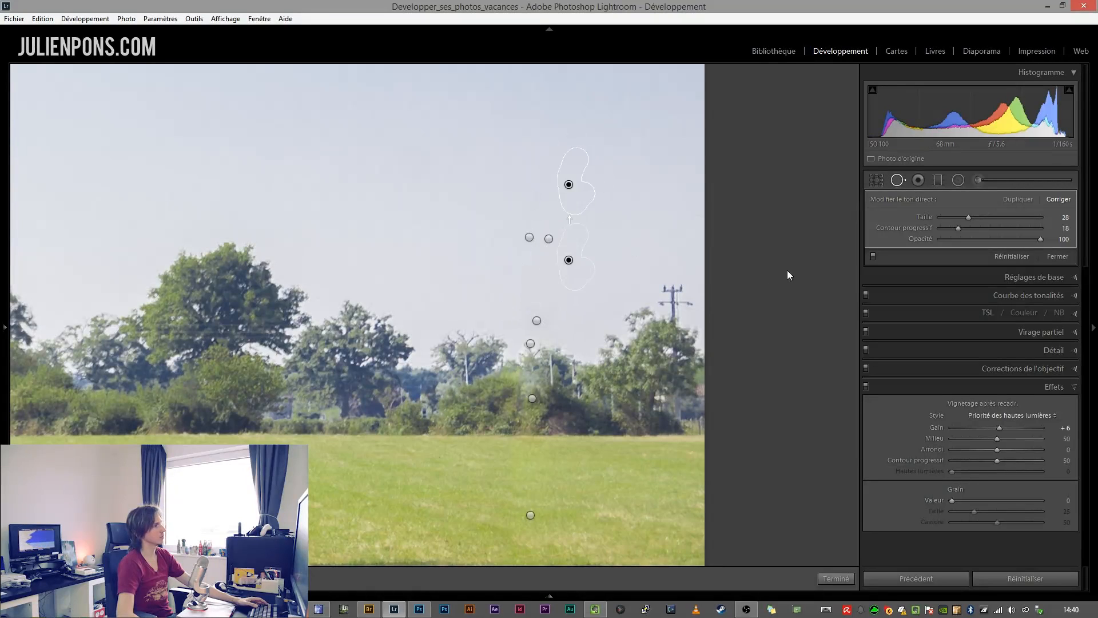
key("q")
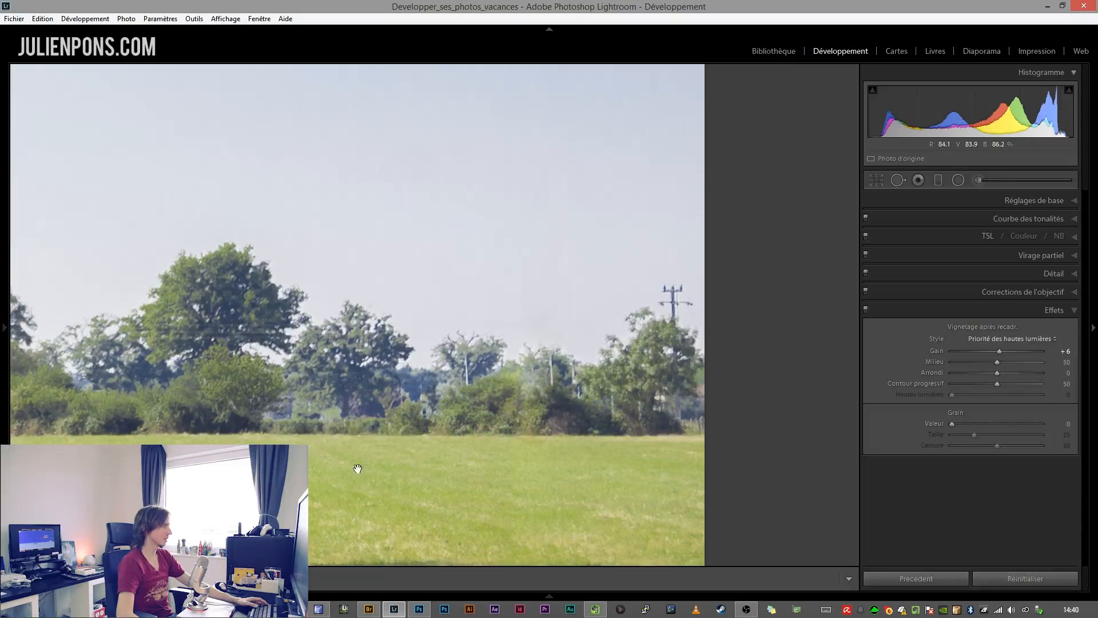
Try switching the round sky repair above the treetops to Dupliquer, sourcing it from the sky with cables far to its left
left_click(512, 297)
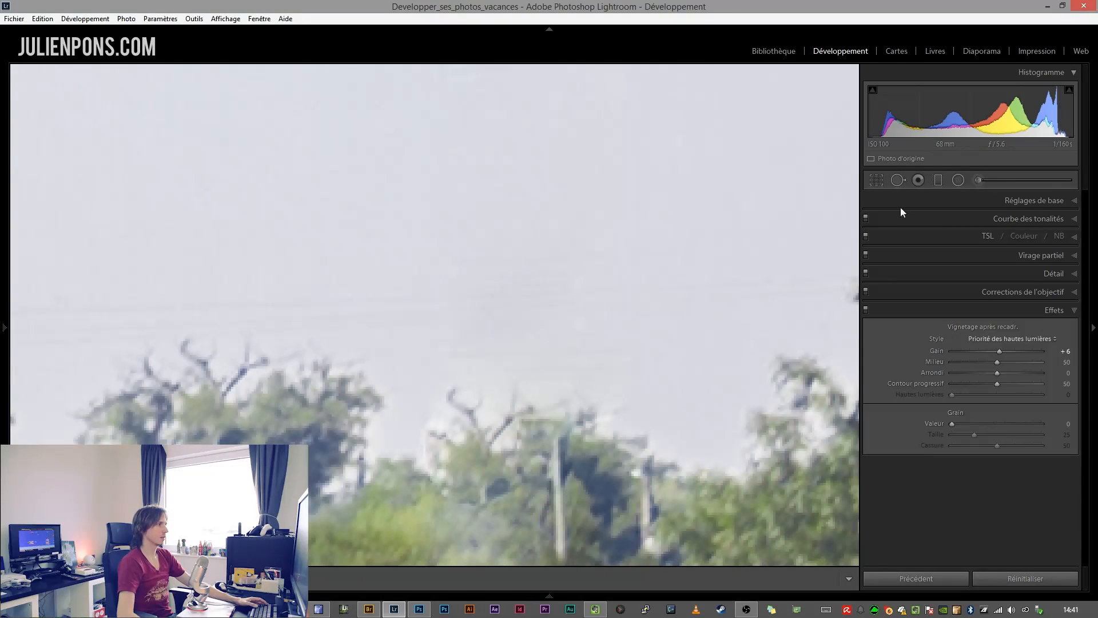
left_click(897, 180)
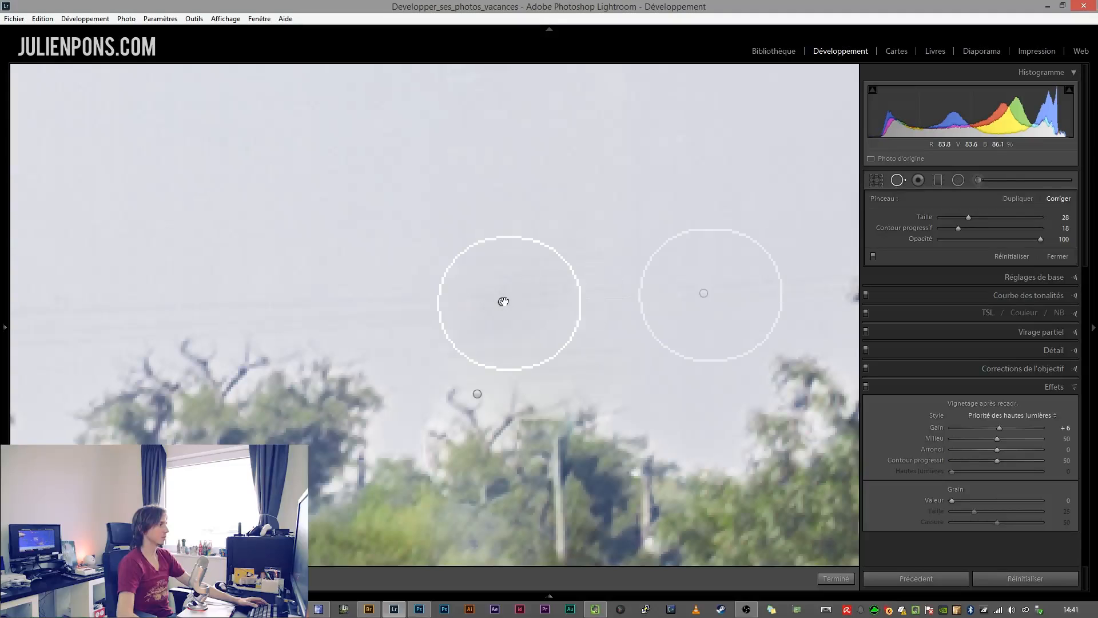
left_click(503, 301)
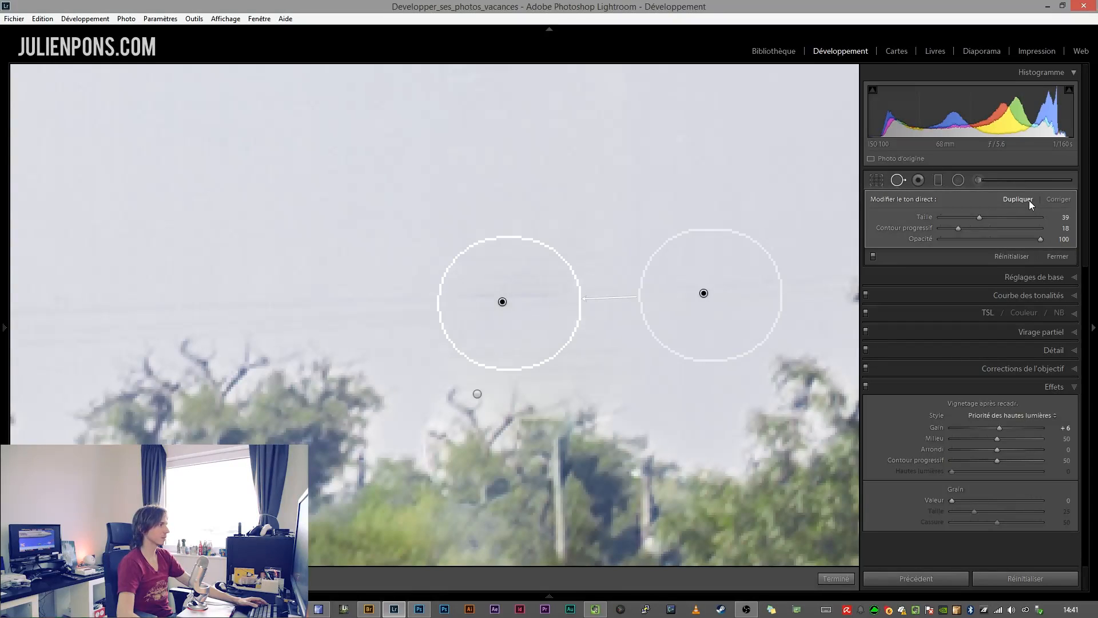
left_click_drag(735, 305, 71, 330)
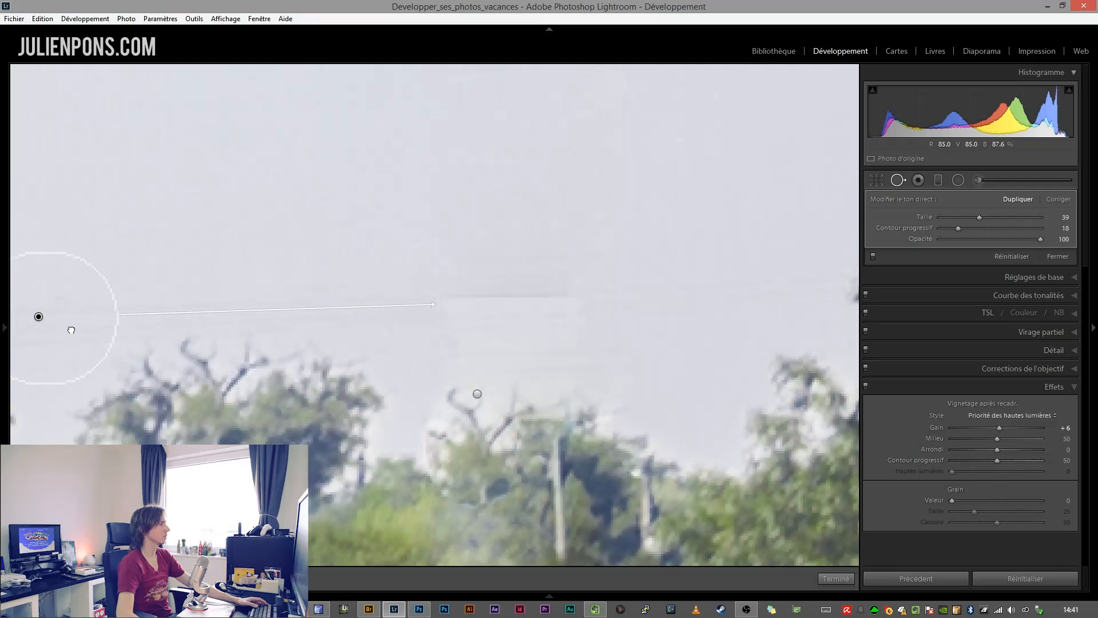
Undo the source move, set the round sky repair back to Corriger, finish, and return to the full photo
key("ctrl+z")
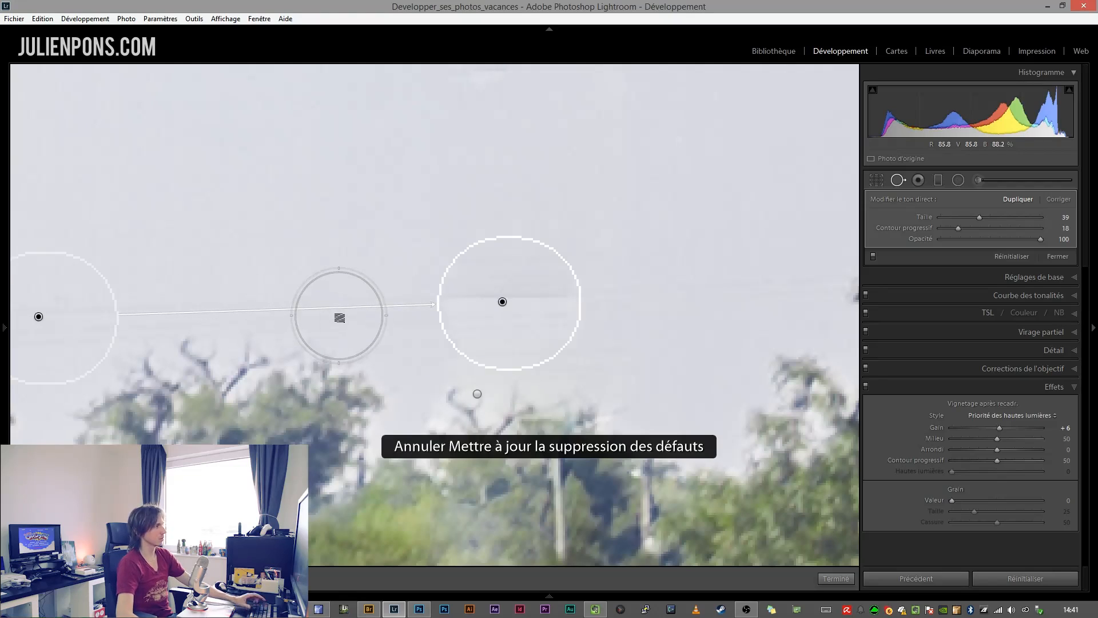
key("slash")
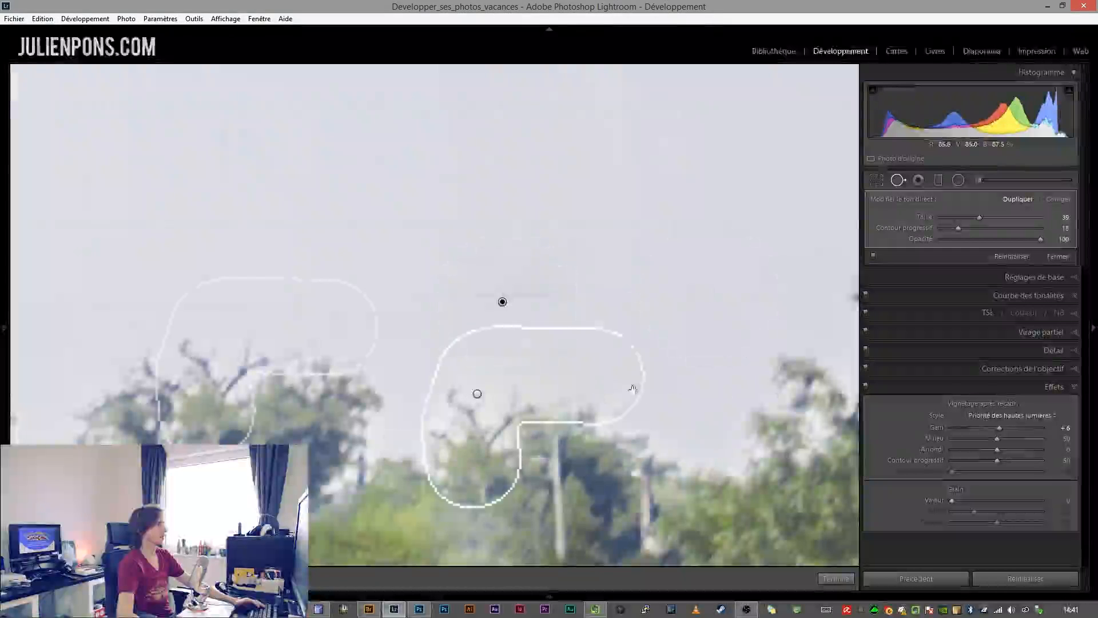
left_click(1057, 198)
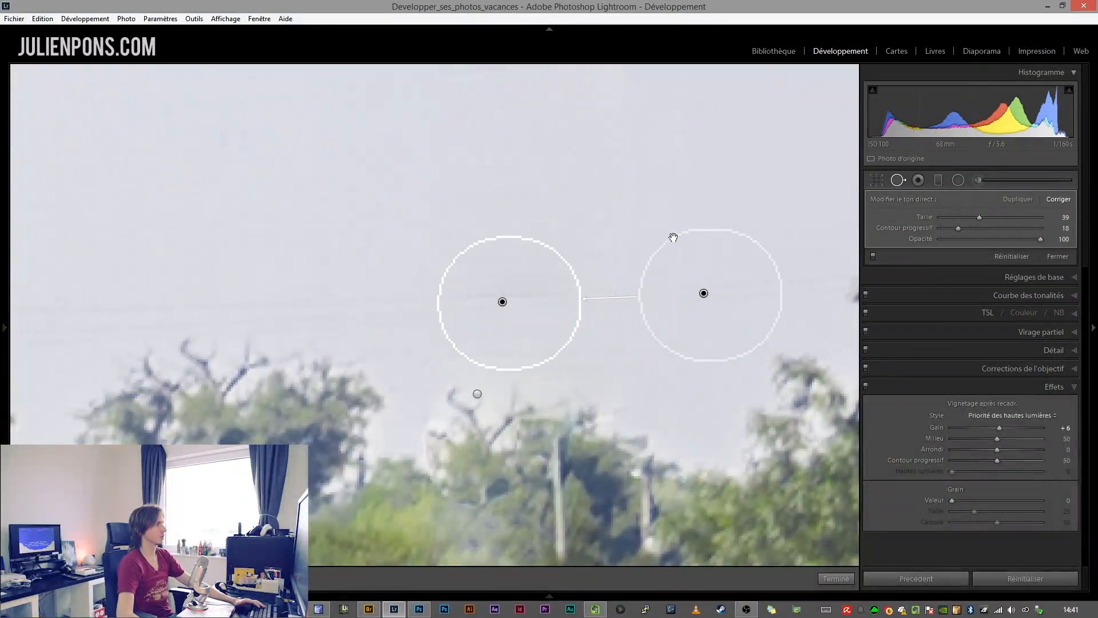
left_click(836, 578)
left_click(475, 426)
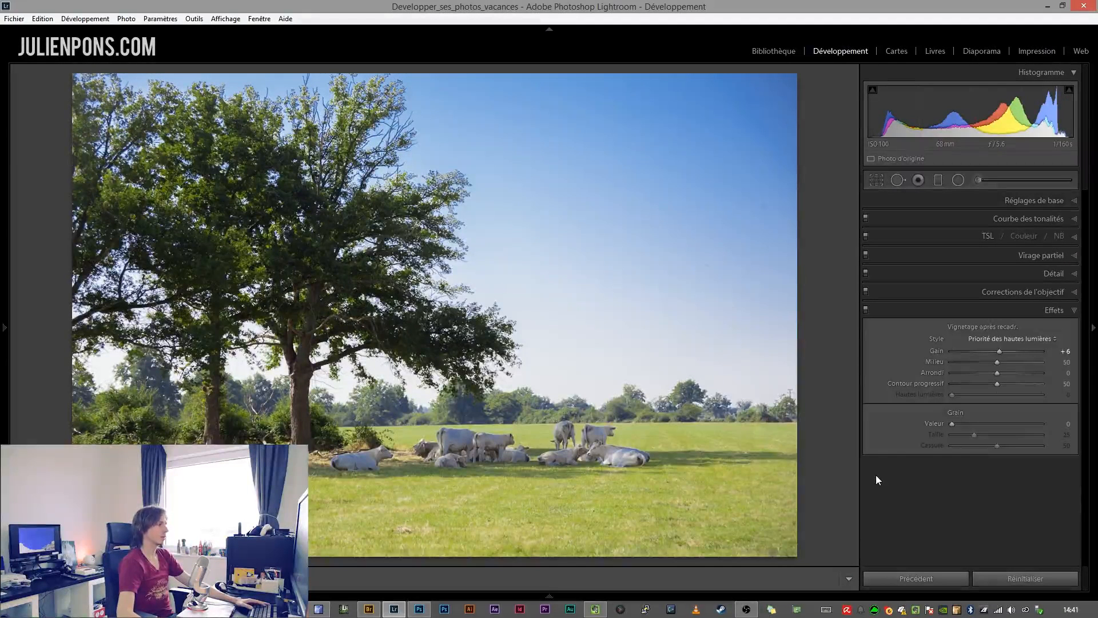
Heal the spot on the grass in the photo's lower right corner with a size 75 Corriger brush and finish
left_click(898, 179)
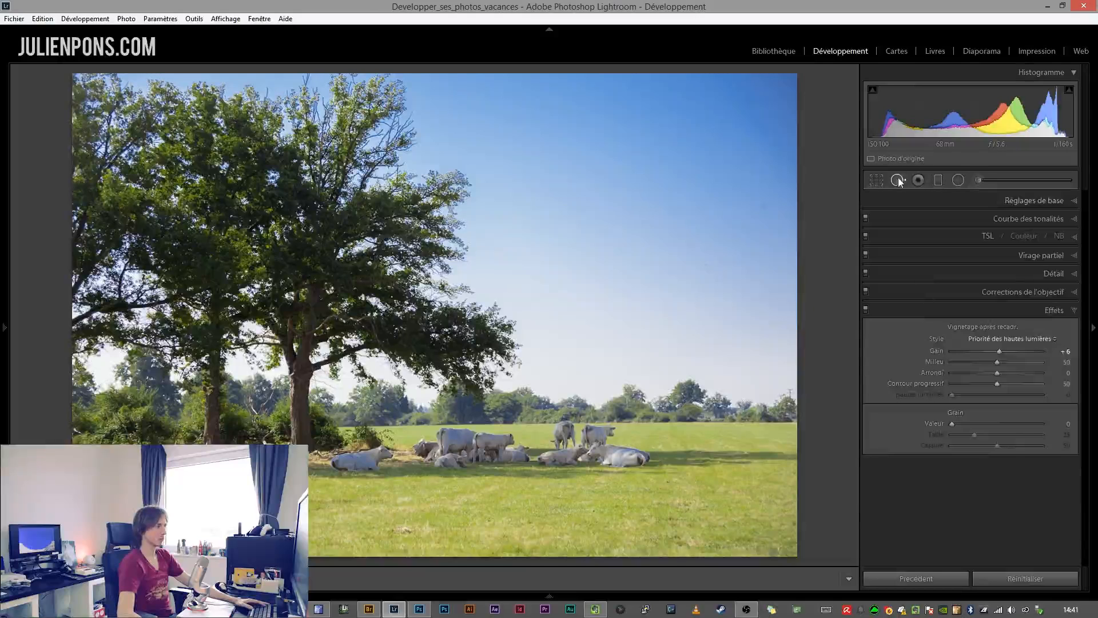
scroll(771, 550, "up", 4)
left_click(771, 550)
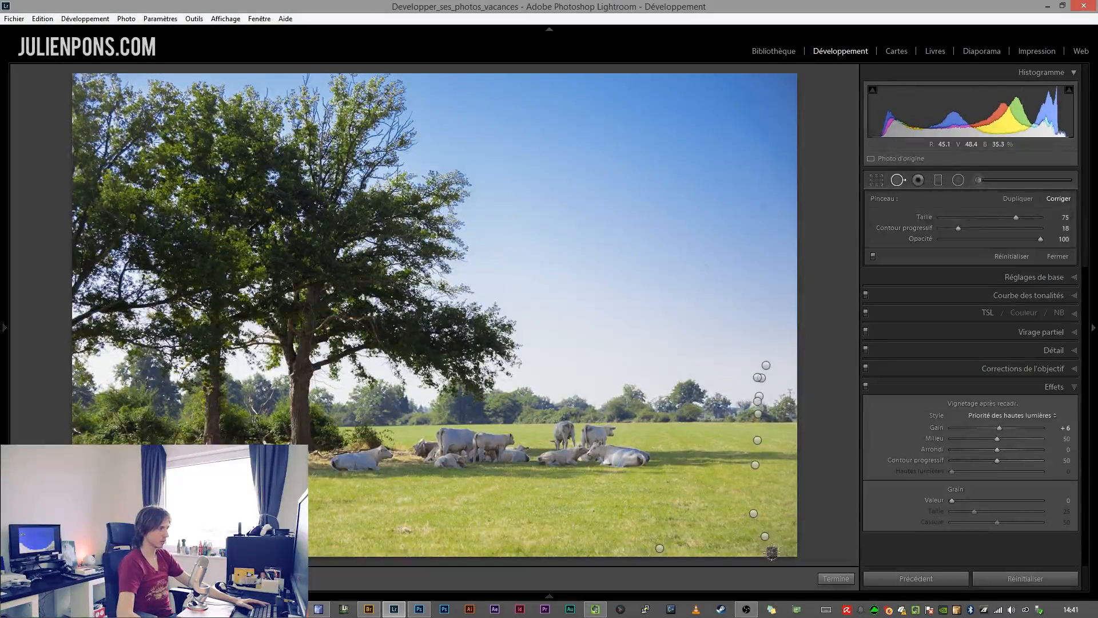
left_click(896, 180)
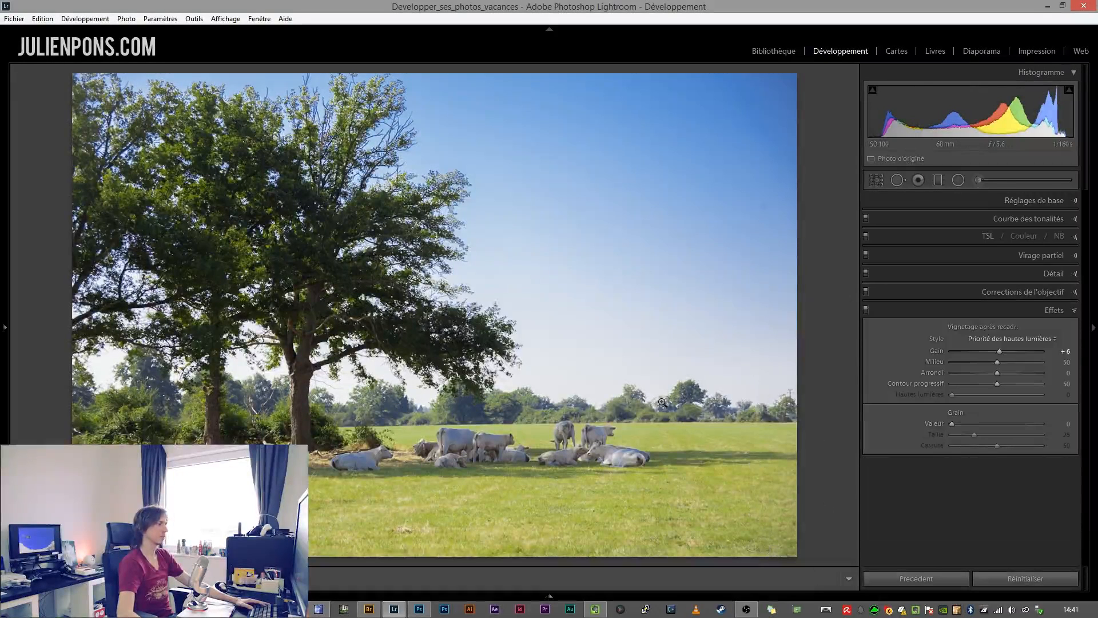
Compare the landscape before and after development side by side, then return to the library's photo grid
key("shift+y")
key("y")
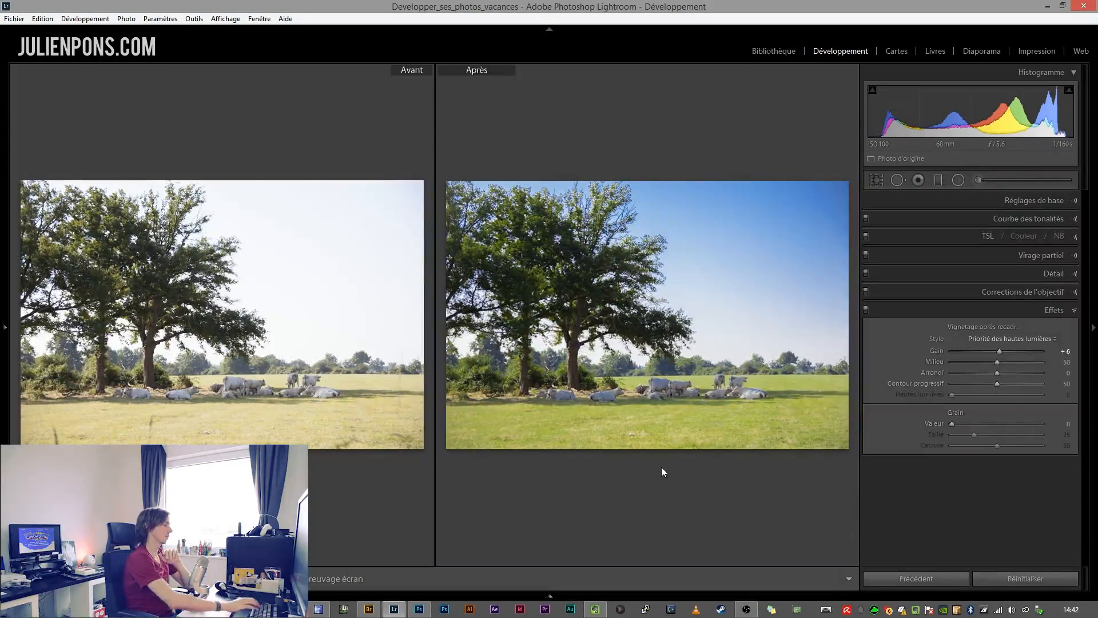
key("g")
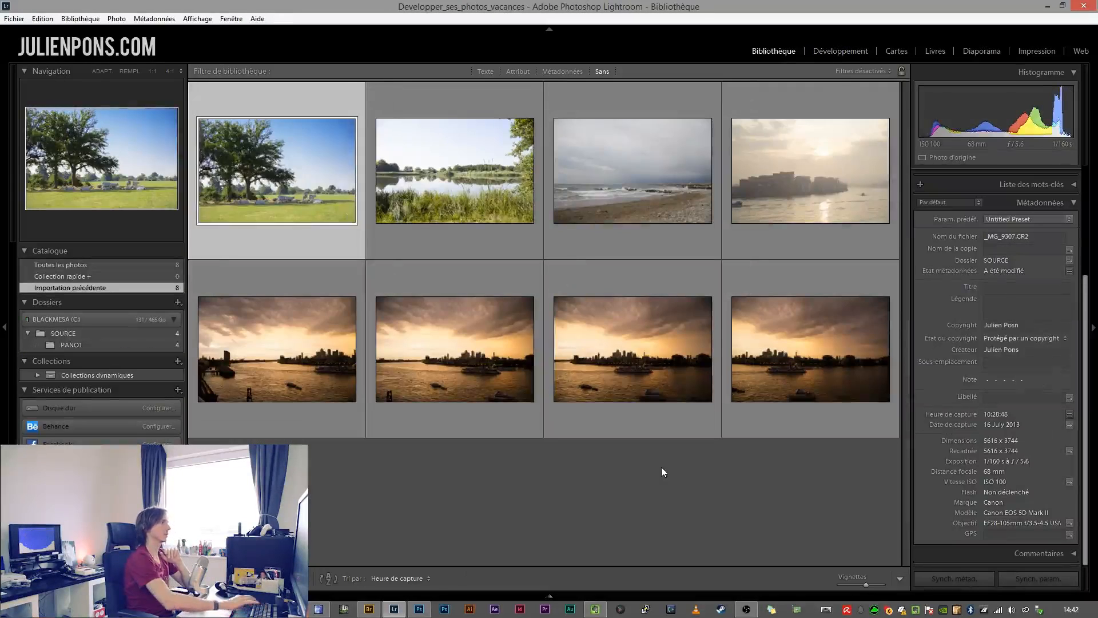